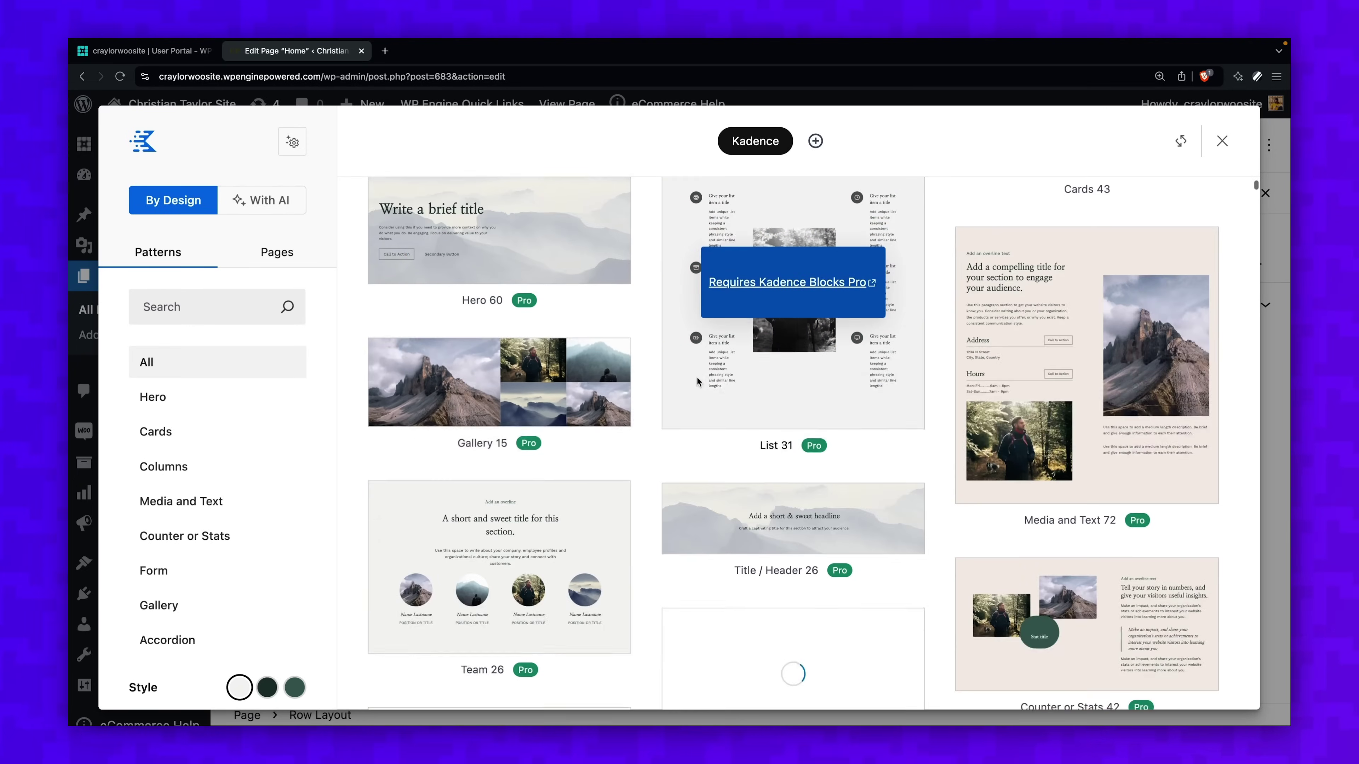
pyautogui.scroll(-3, 697, 381)
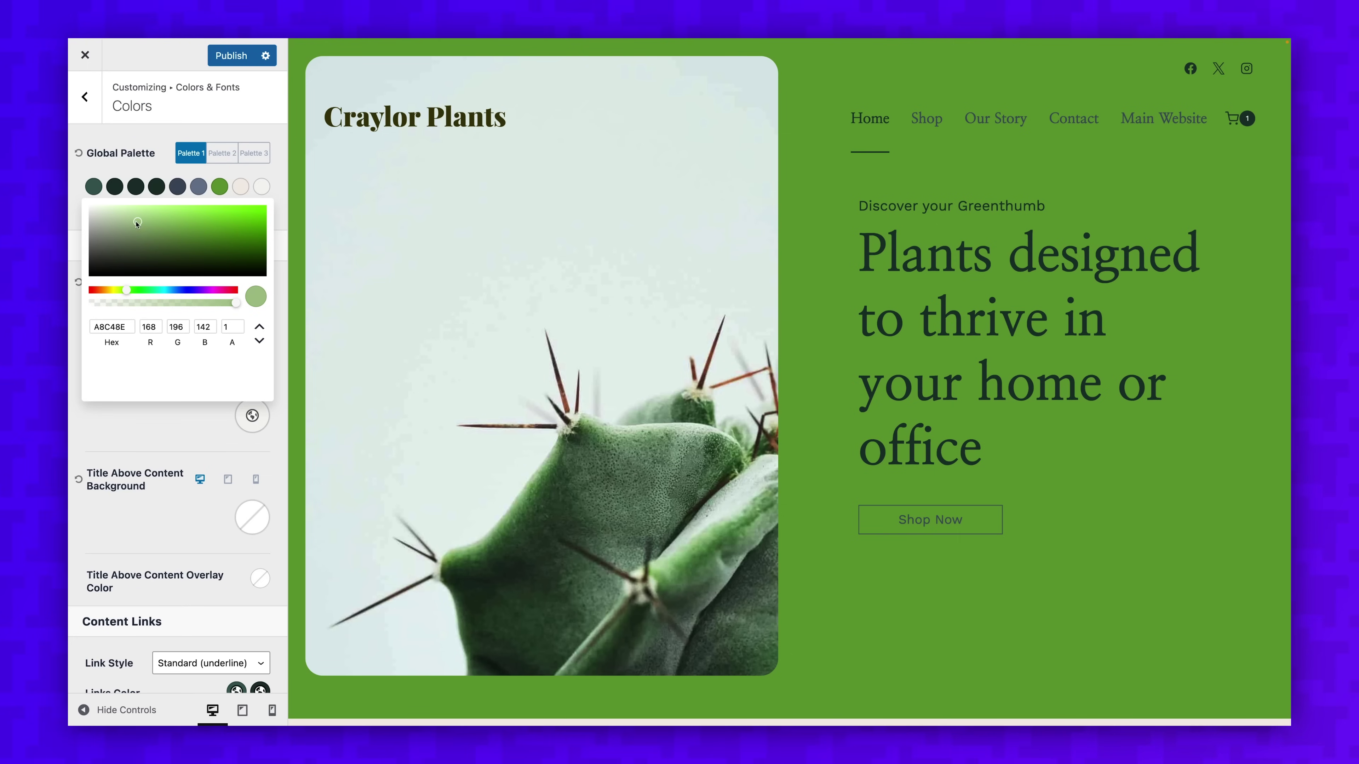
# Set a palette colour to light green and bring up the dashboard screen options.
pyautogui.moveTo(137, 223); pyautogui.dragTo(131, 238)
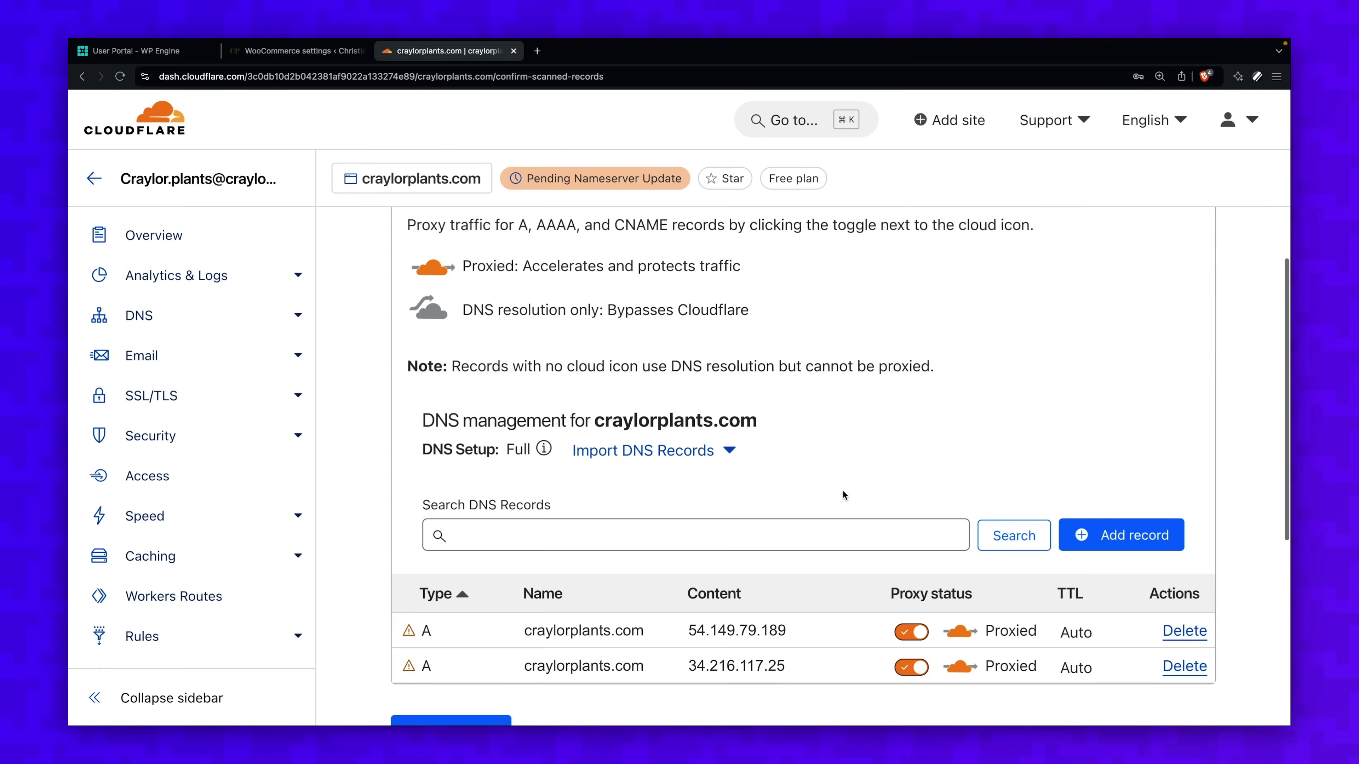
pyautogui.scroll(-2, 843, 490)
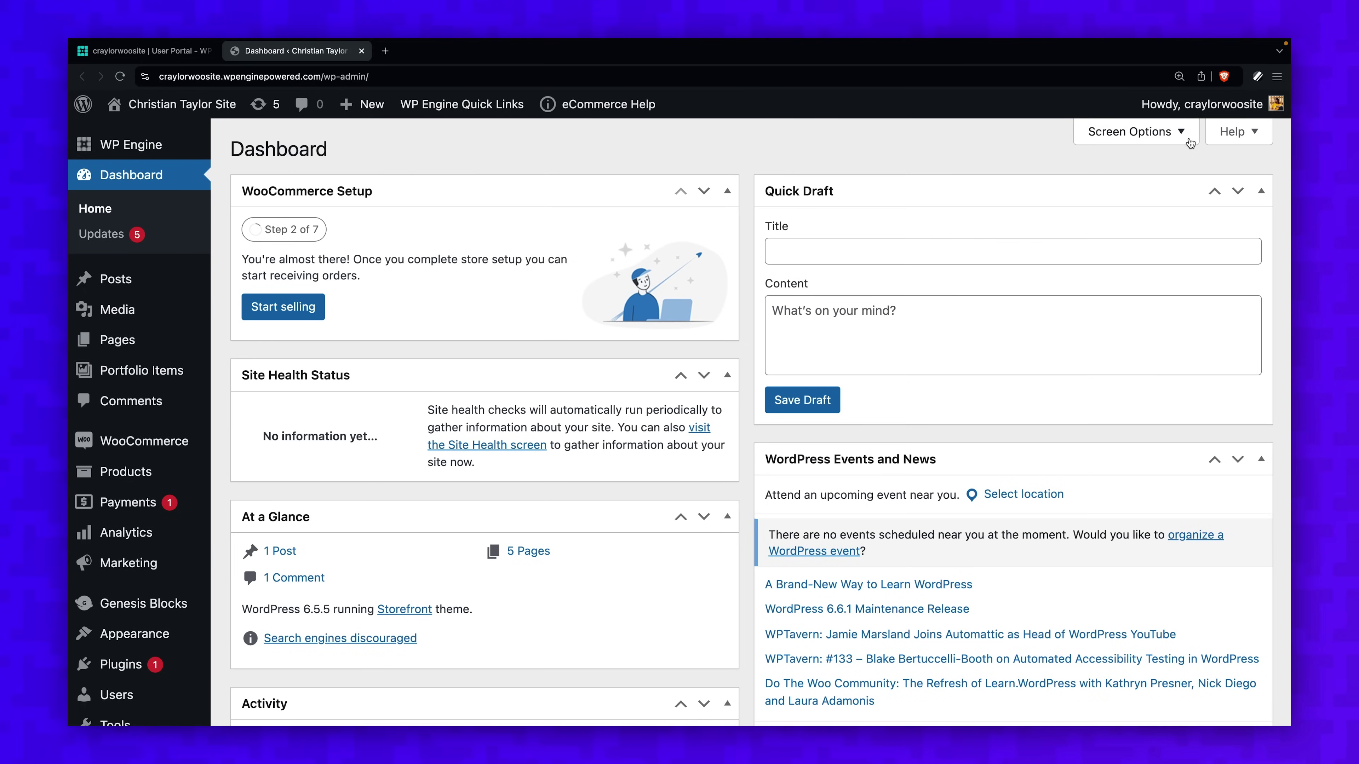
pyautogui.click(1189, 140)
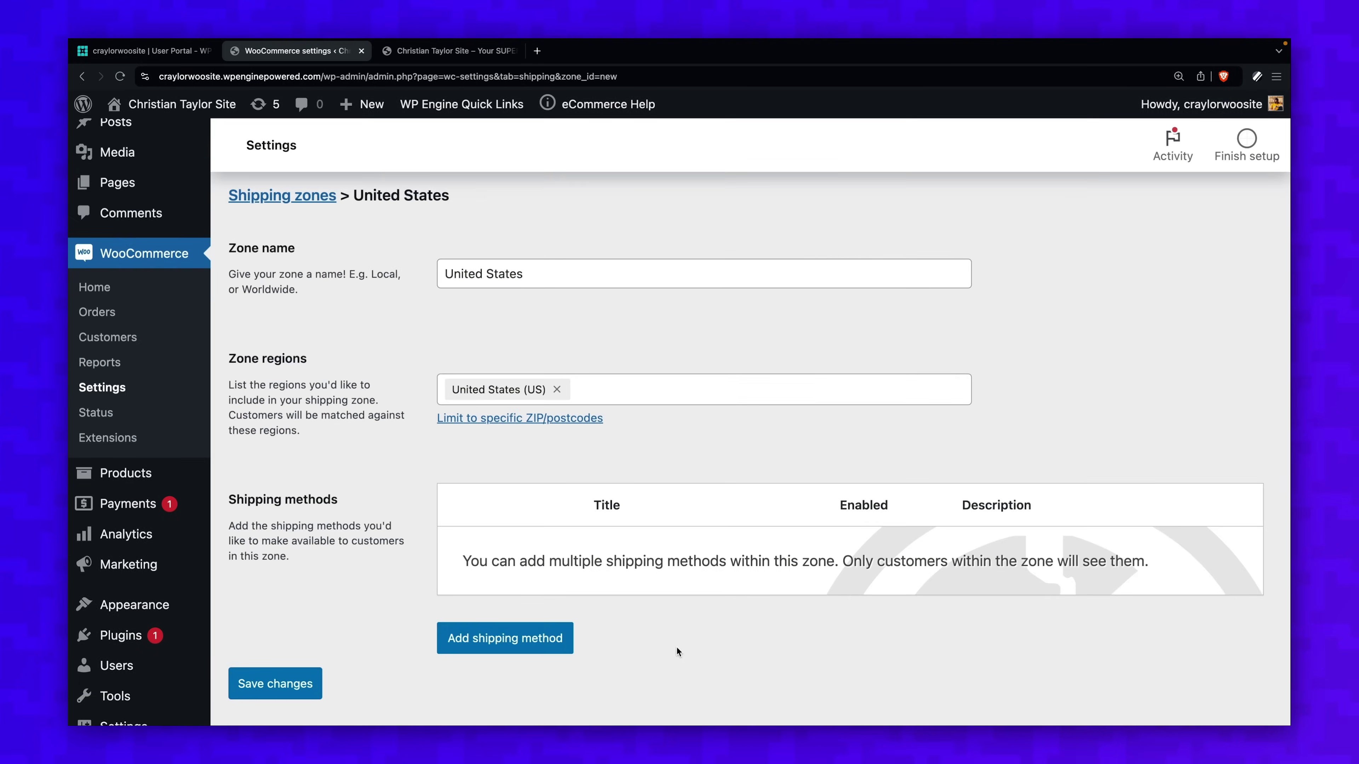
# Confirm the Wordfence firewall optimization so protection becomes Extended Protection.
pyautogui.click(541, 640)
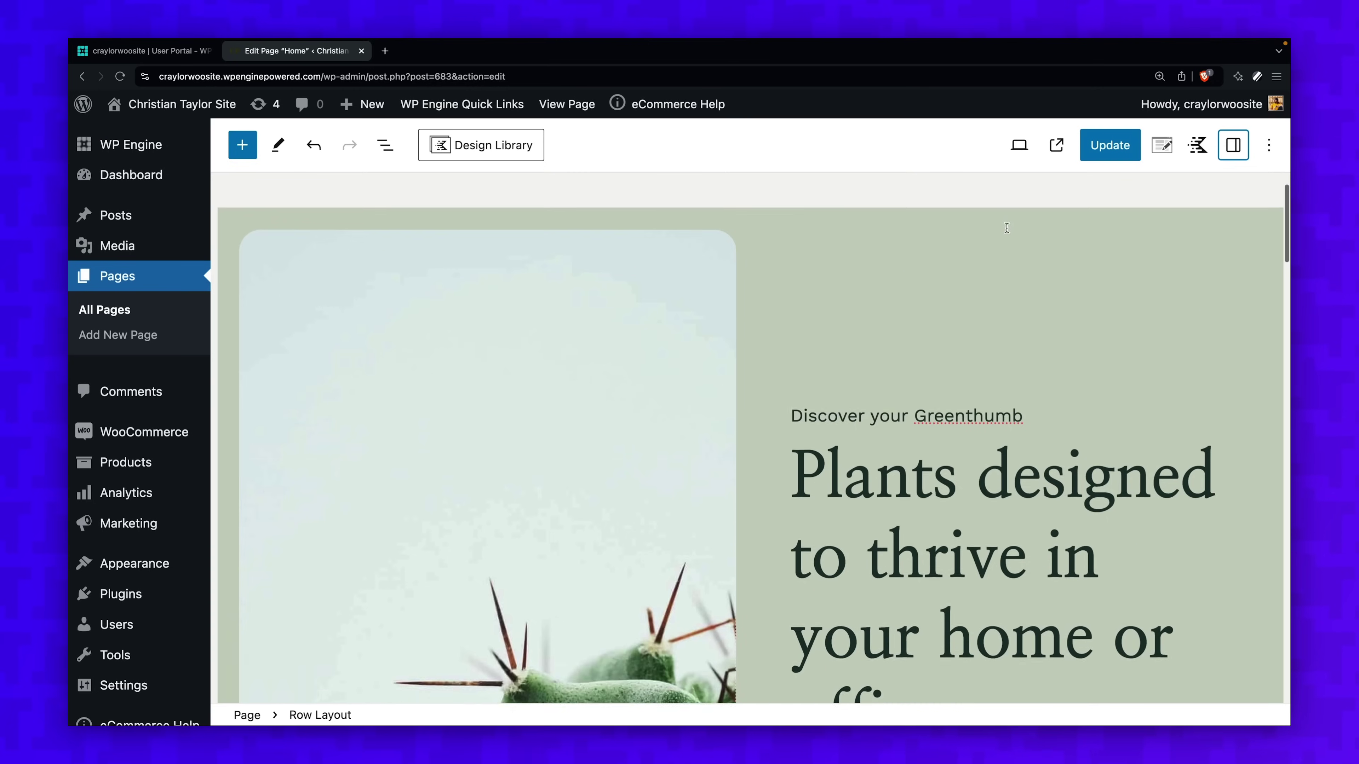
pyautogui.scroll(-3, 942, 228)
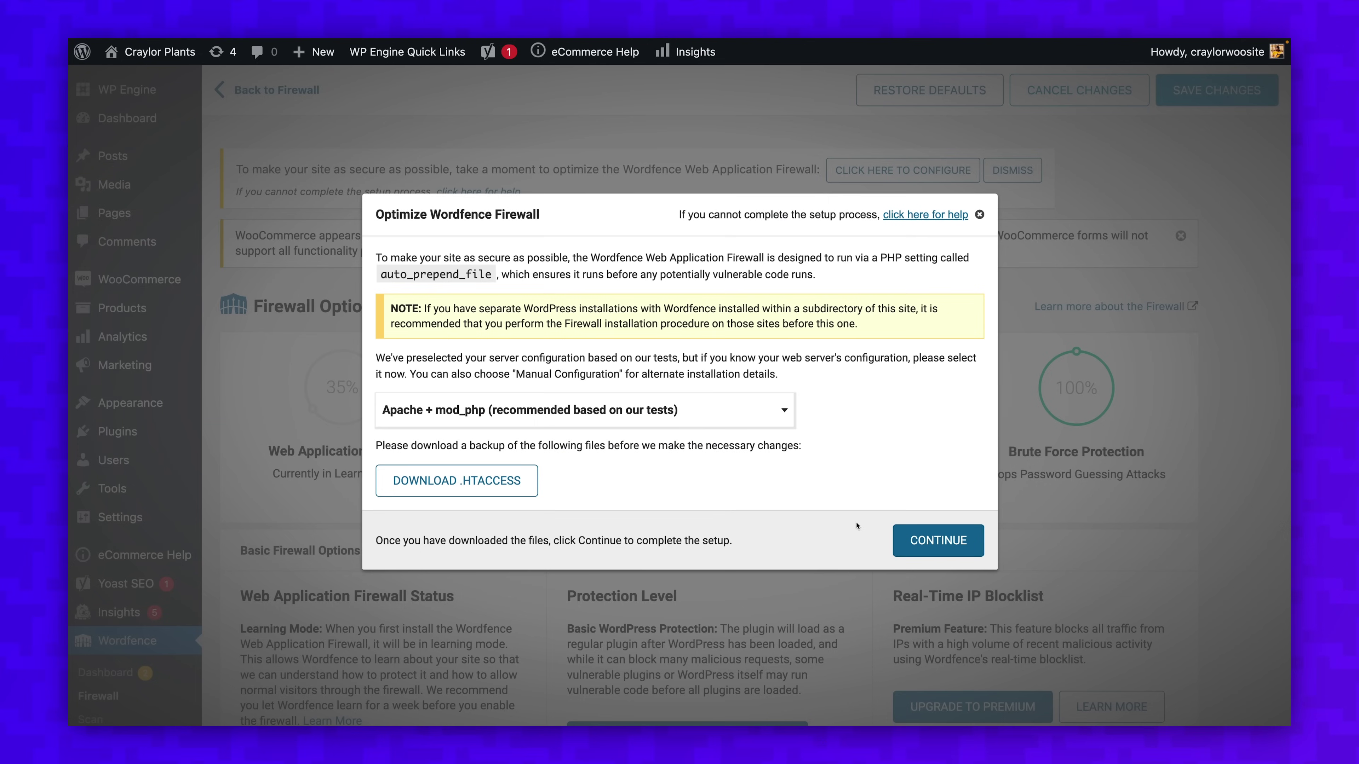
pyautogui.click(937, 540)
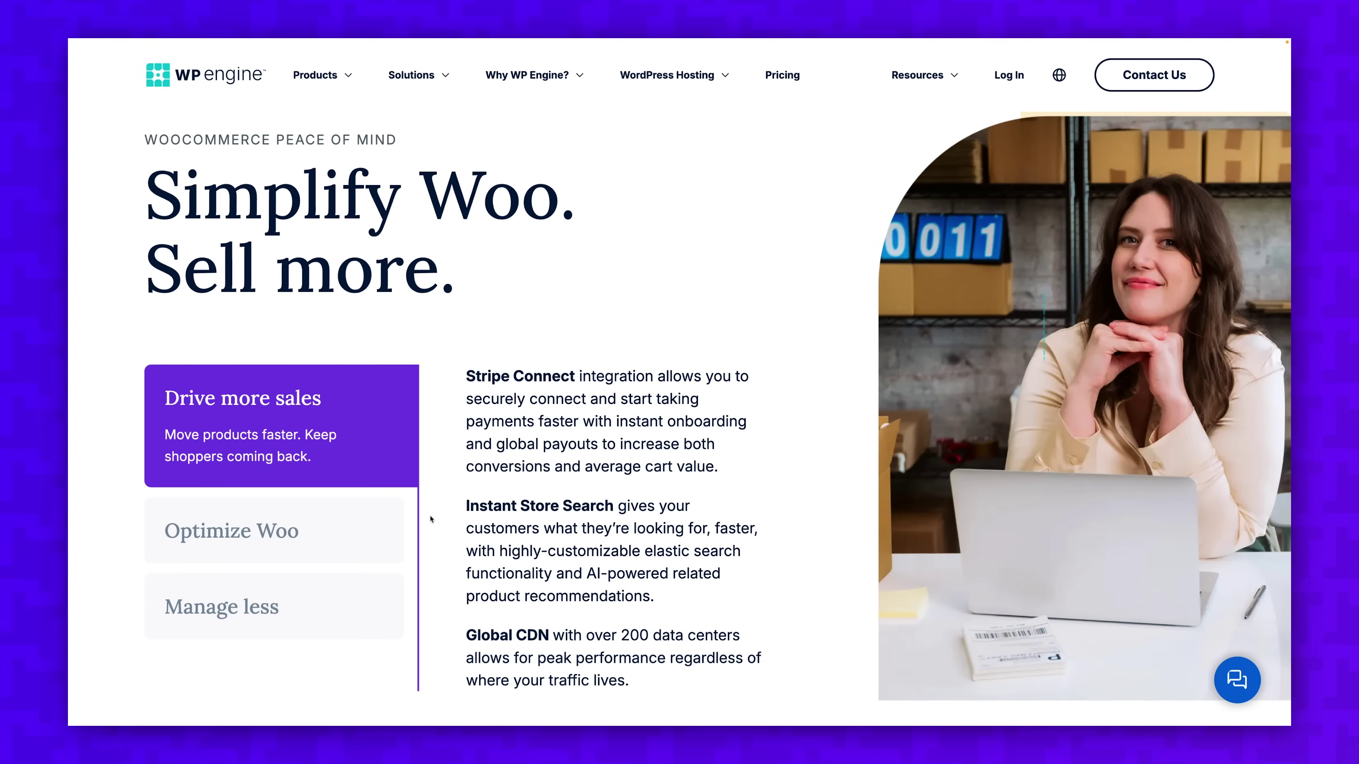
# View the Optimize Woo and Manage less feature details, then scroll to the Compare plans table.
pyautogui.click(398, 527)
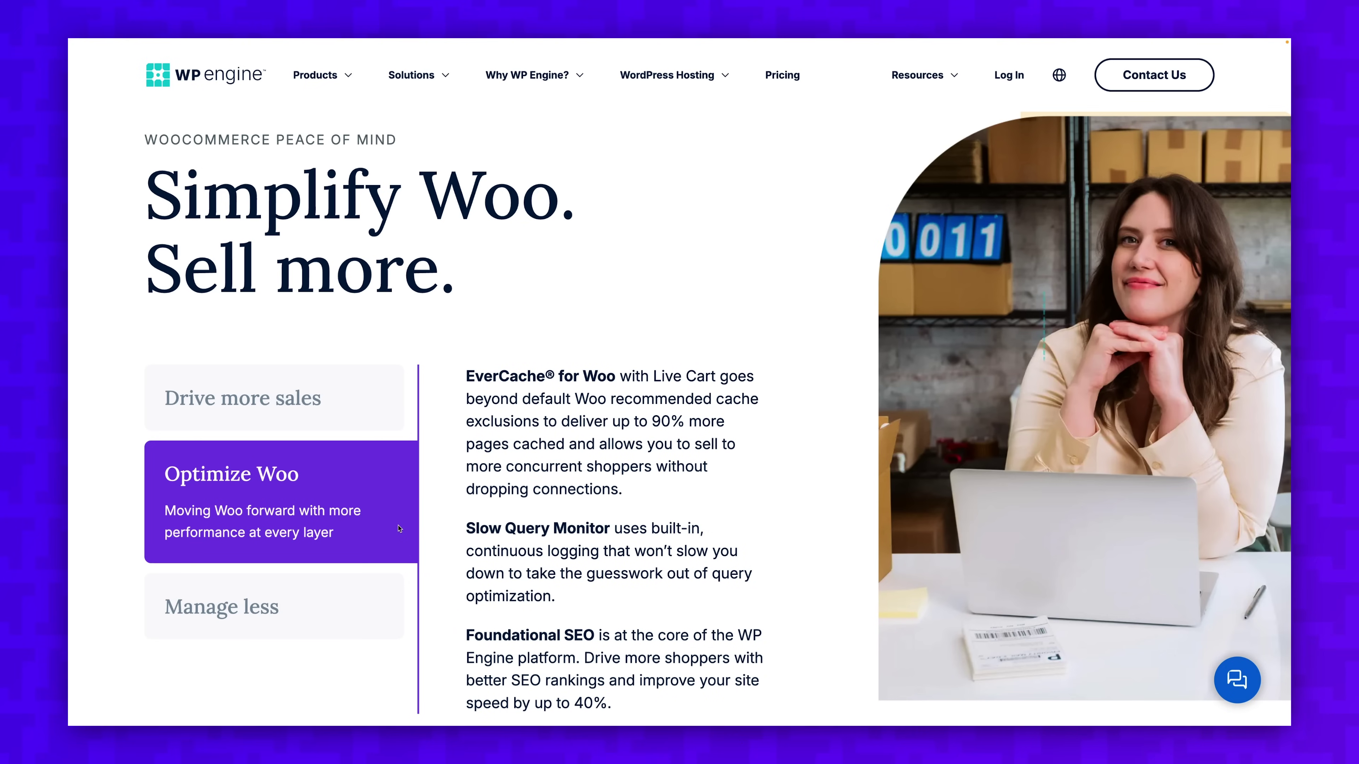
pyautogui.click(395, 600)
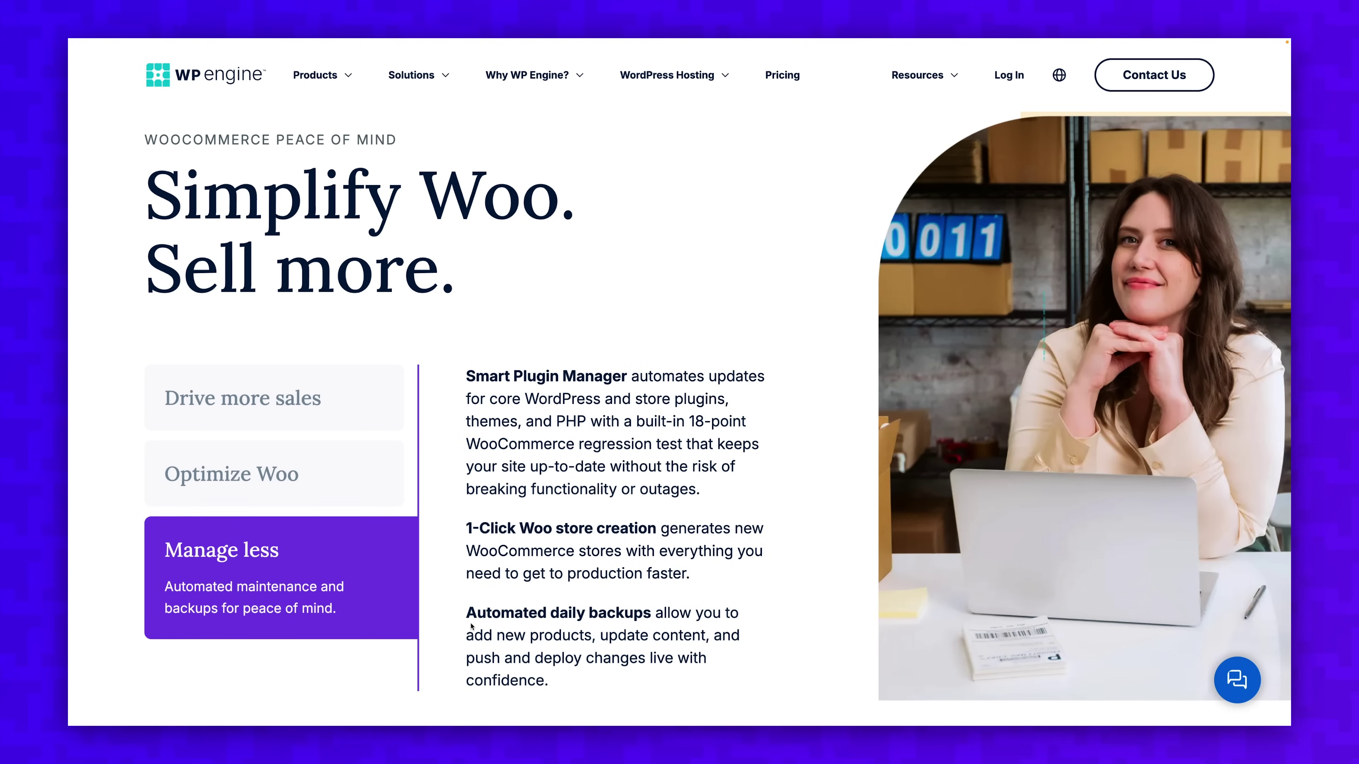
pyautogui.scroll(-10, 134, 622)
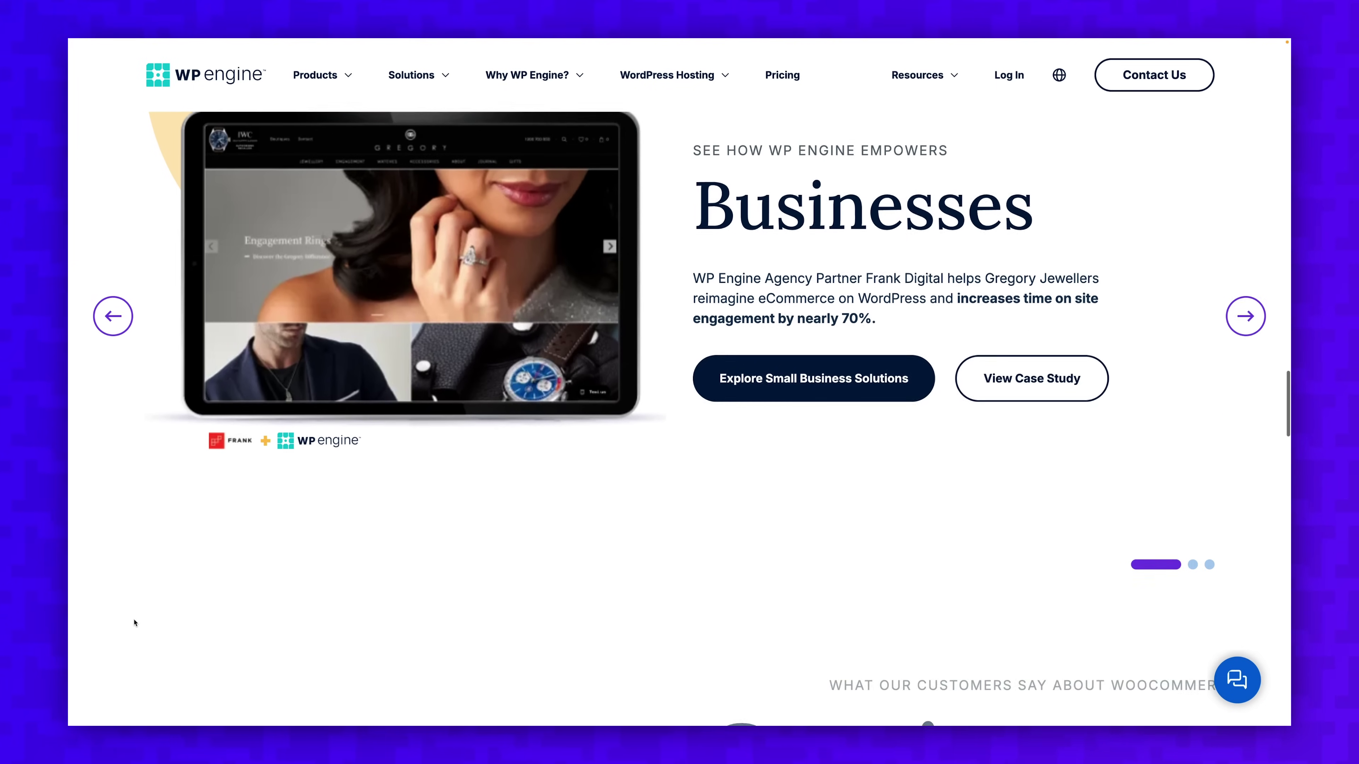
pyautogui.scroll(-6, 135, 622)
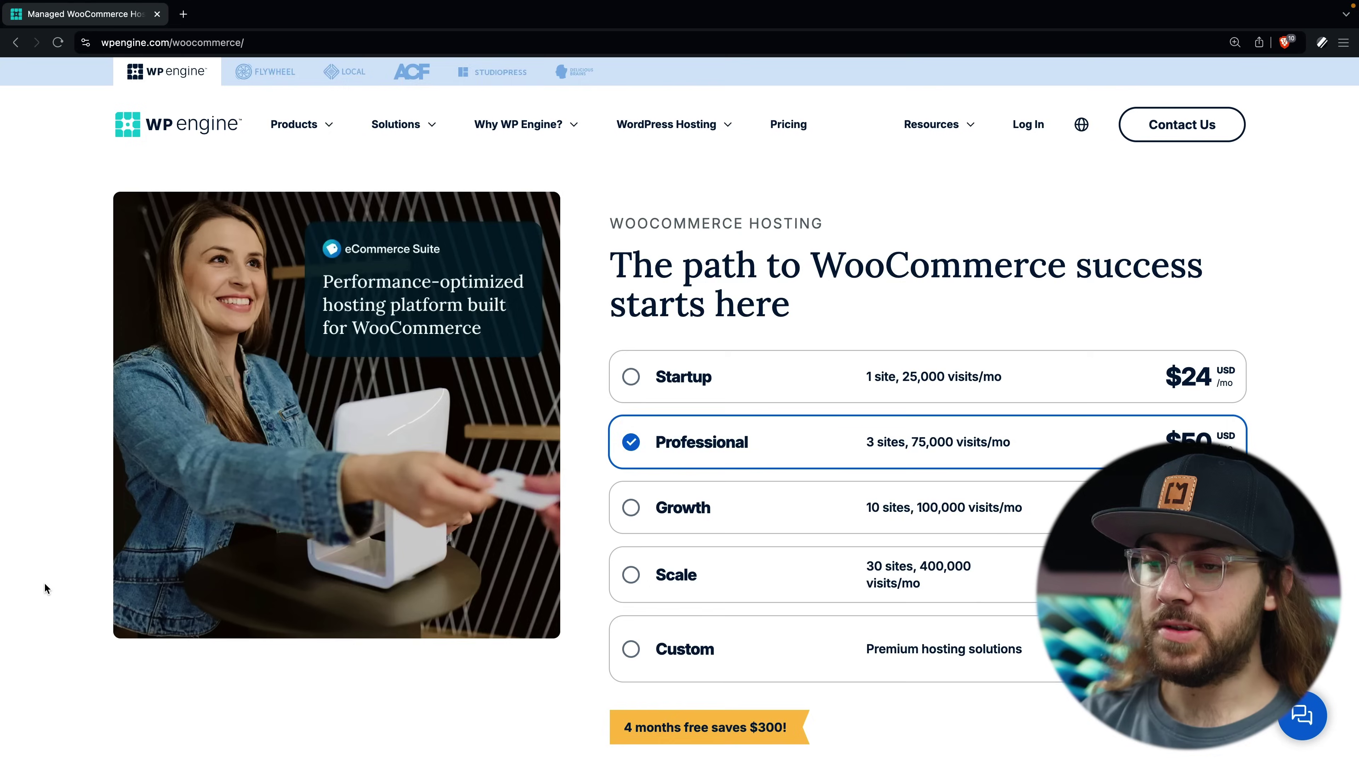
# Expand Support & Security in the plan comparison and open the special-offer WooCommerce Compare page.
pyautogui.scroll(-15, 44, 585)
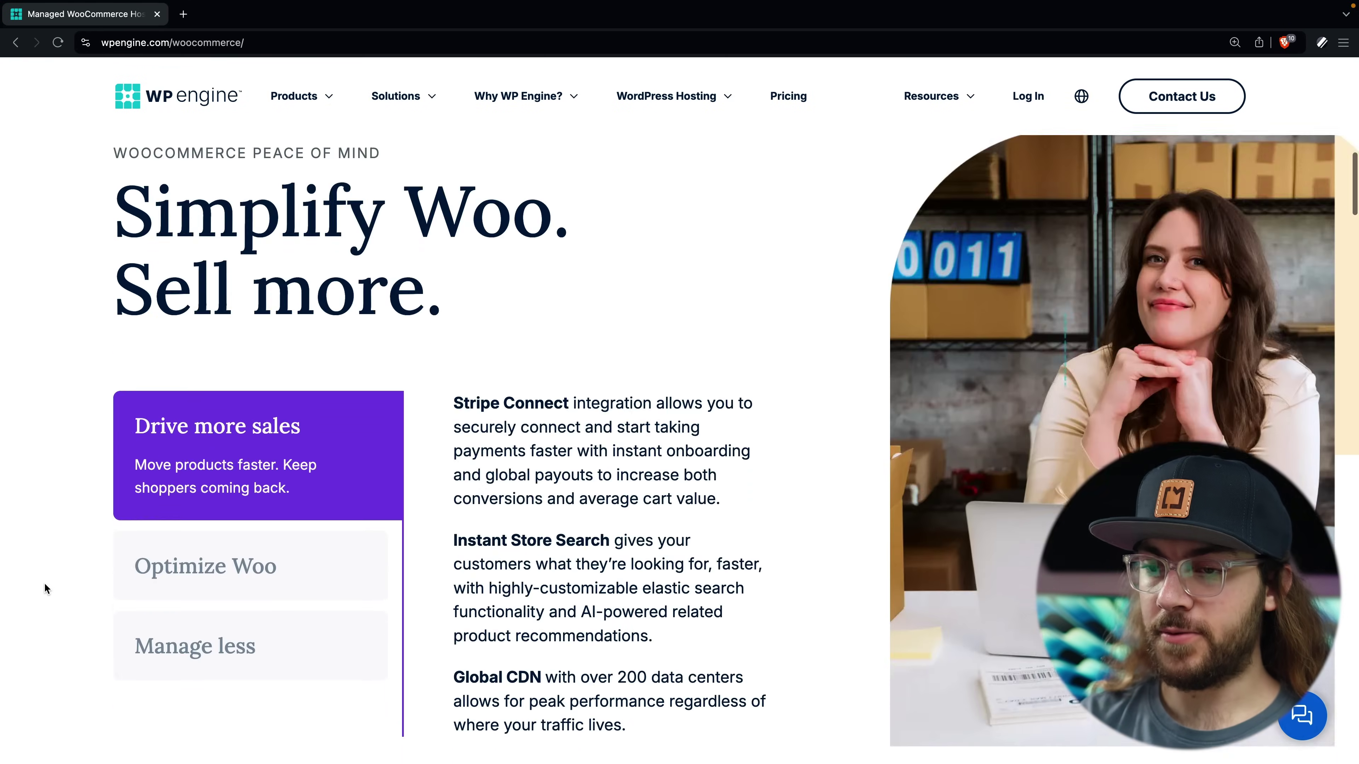
pyautogui.scroll(-15, 45, 588)
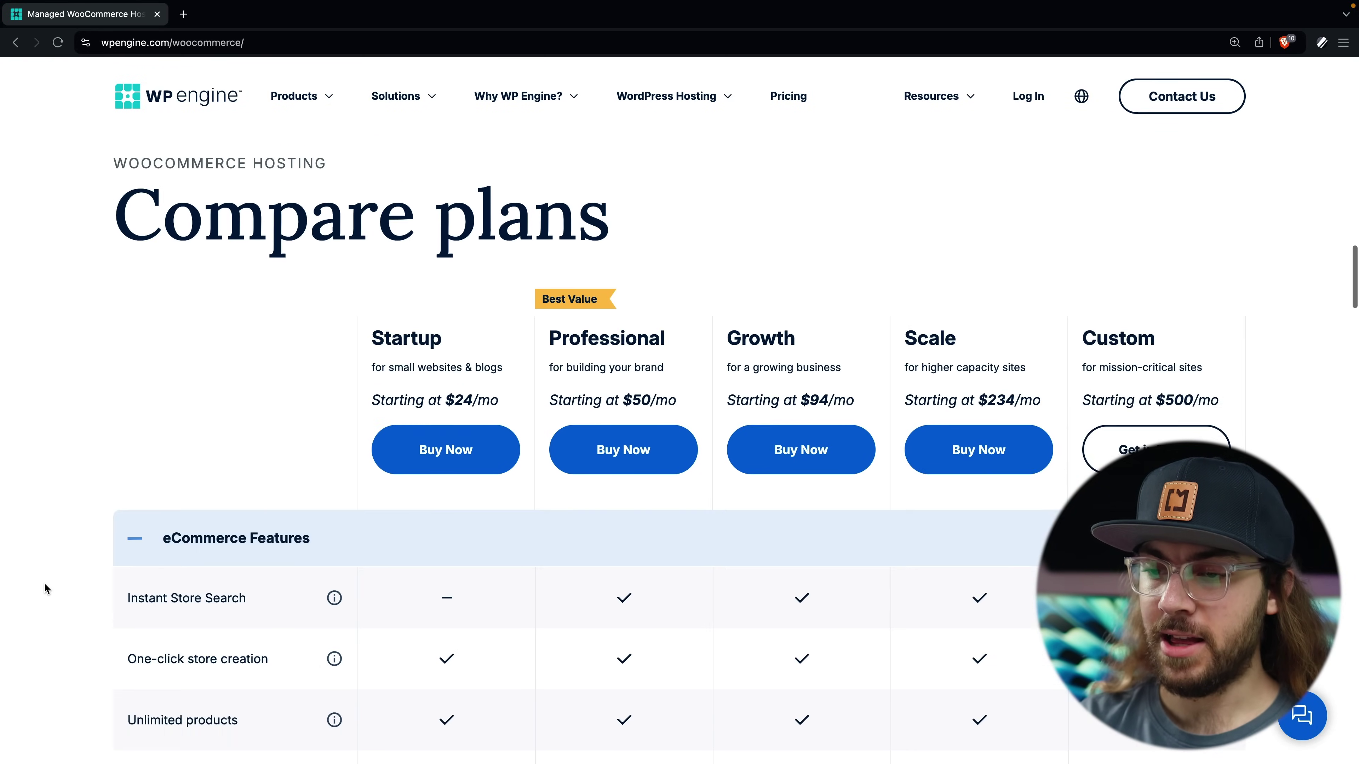
pyautogui.scroll(-15, 45, 589)
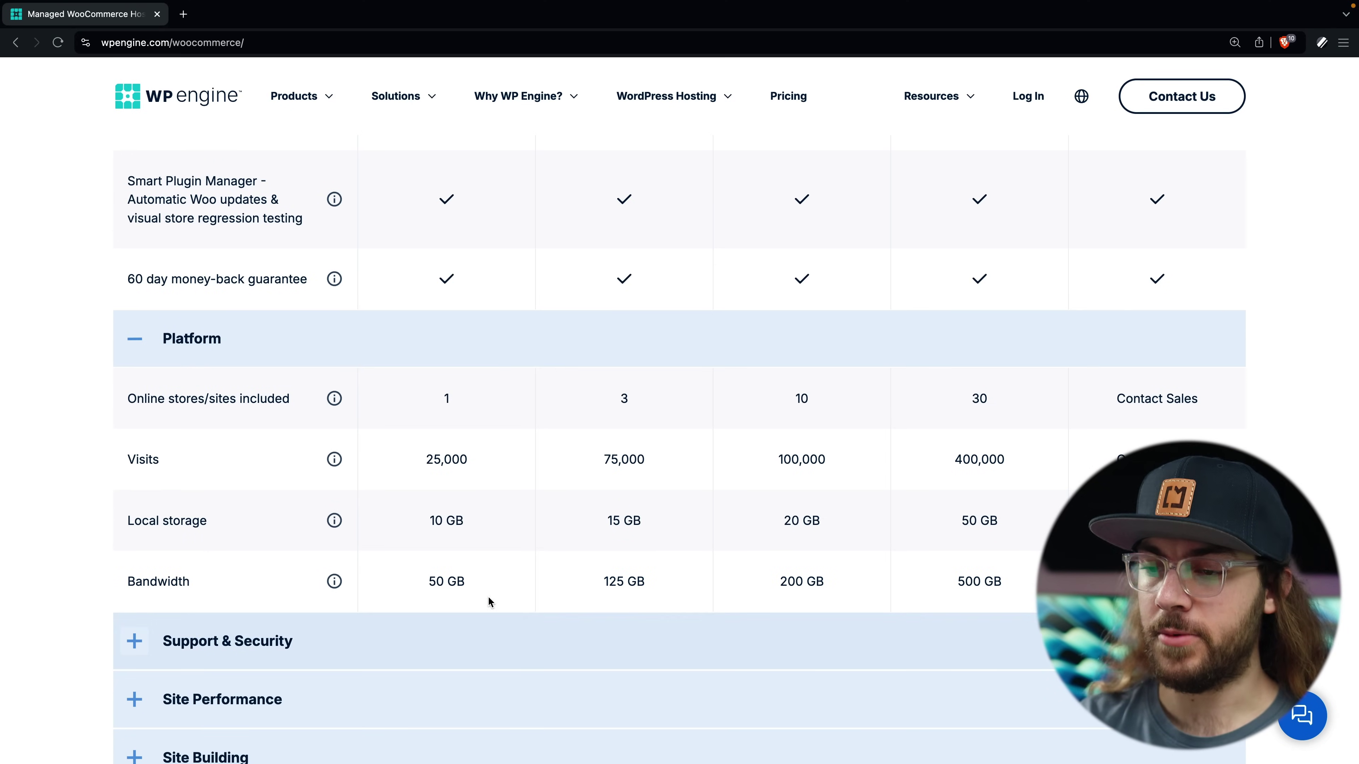
pyautogui.click(311, 628)
pyautogui.scroll(-2, 416, 661)
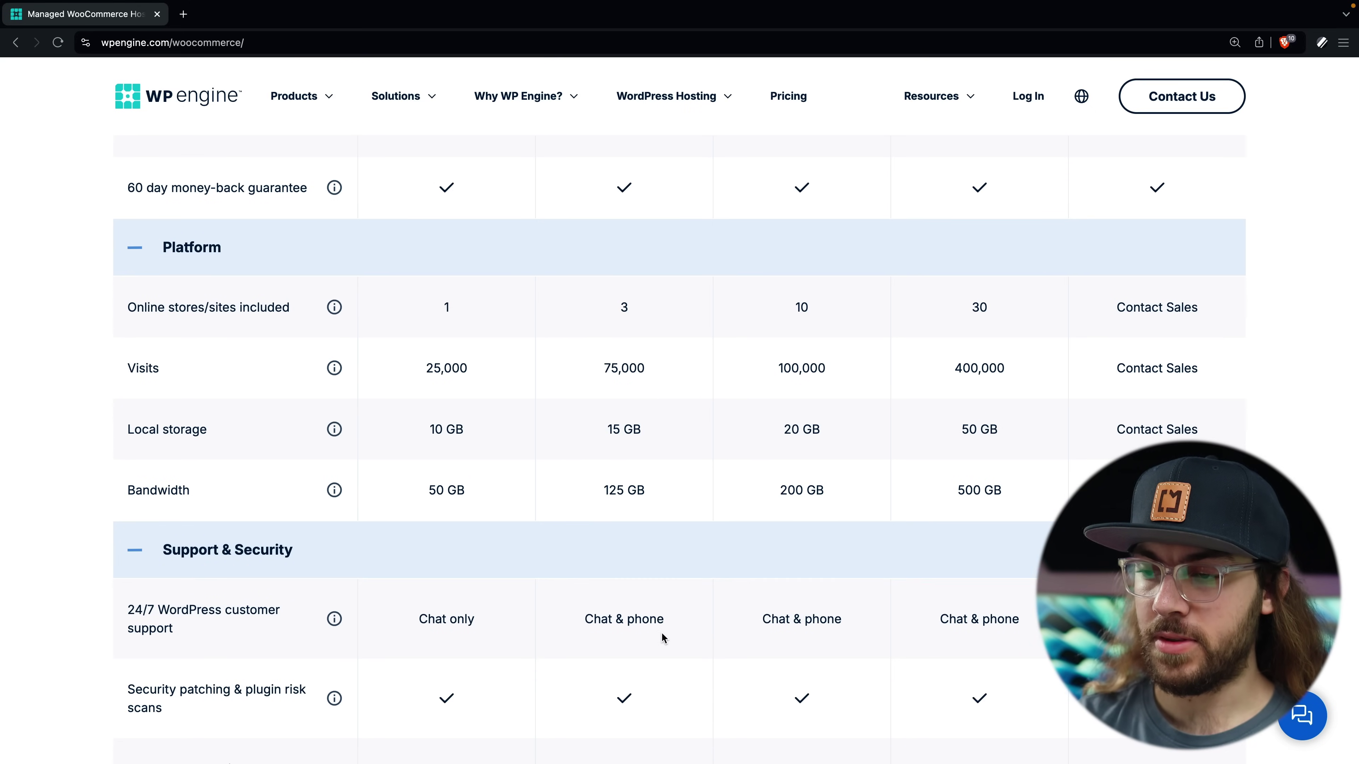
pyautogui.scroll(15, 661, 637)
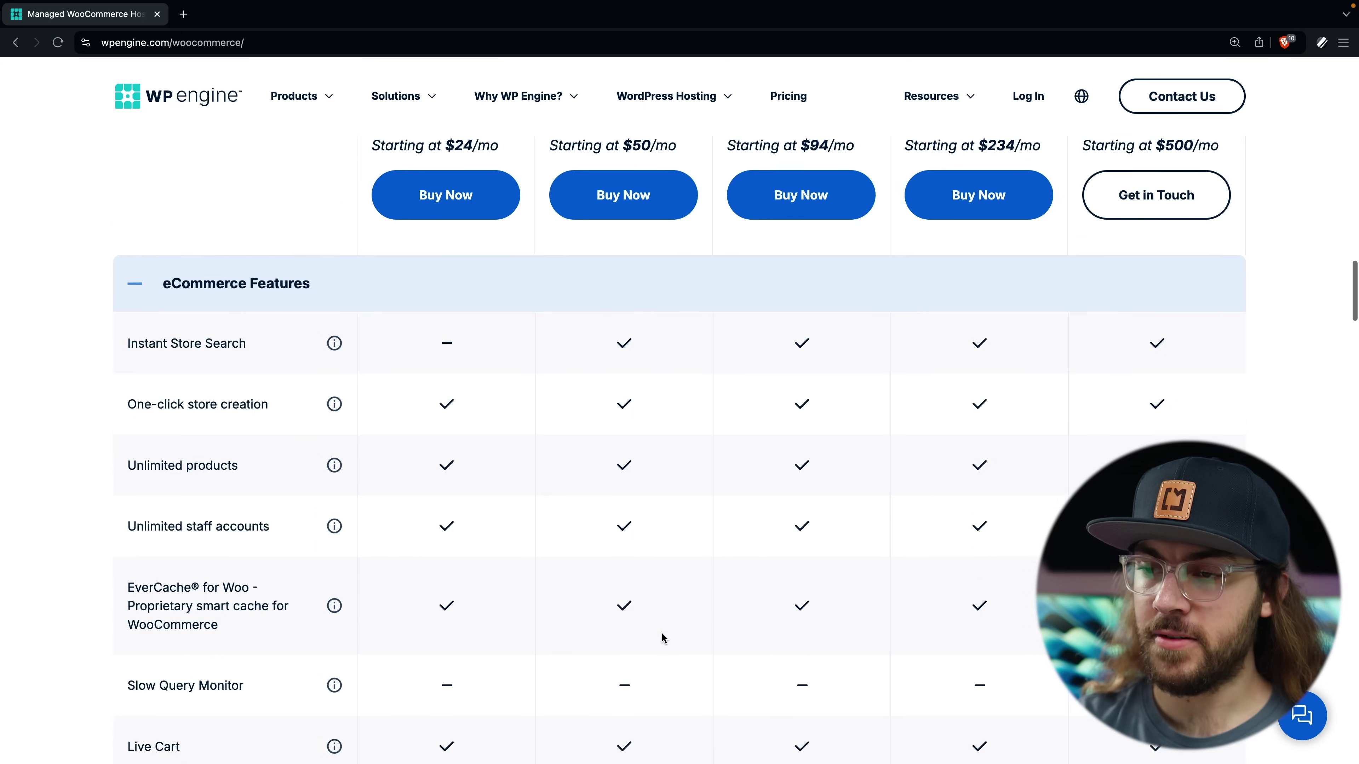
pyautogui.scroll(1, 662, 637)
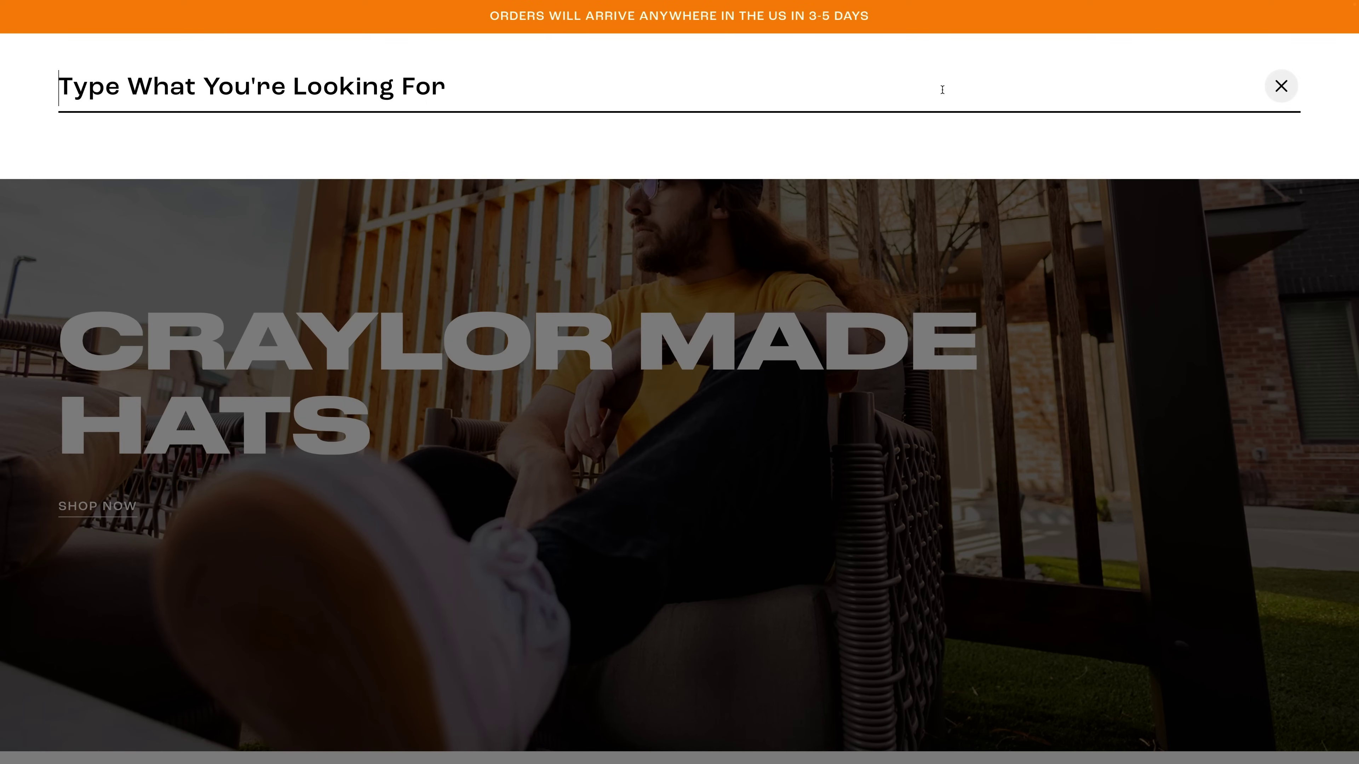
pyautogui.write('T')
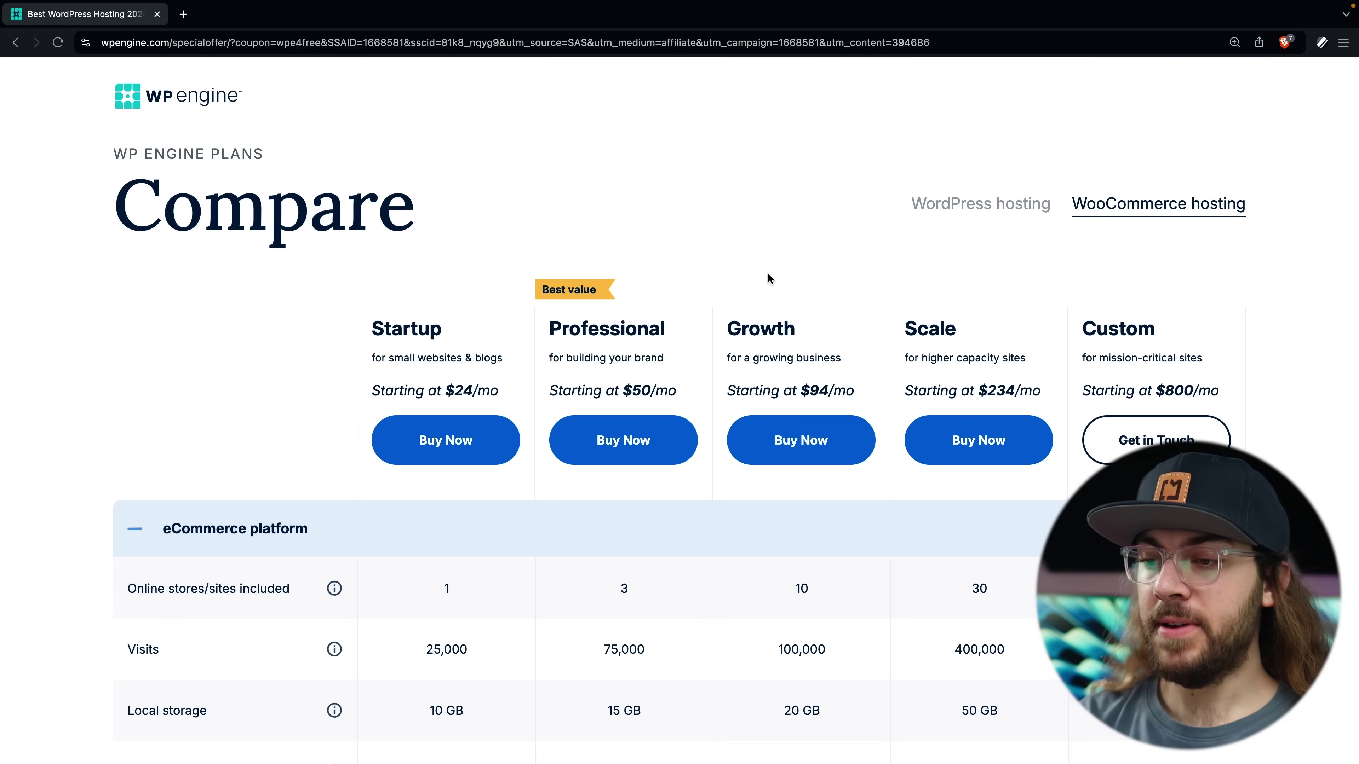
# Buy the Professional WooCommerce hosting plan and apply a discount coupon code.
pyautogui.click(633, 441)
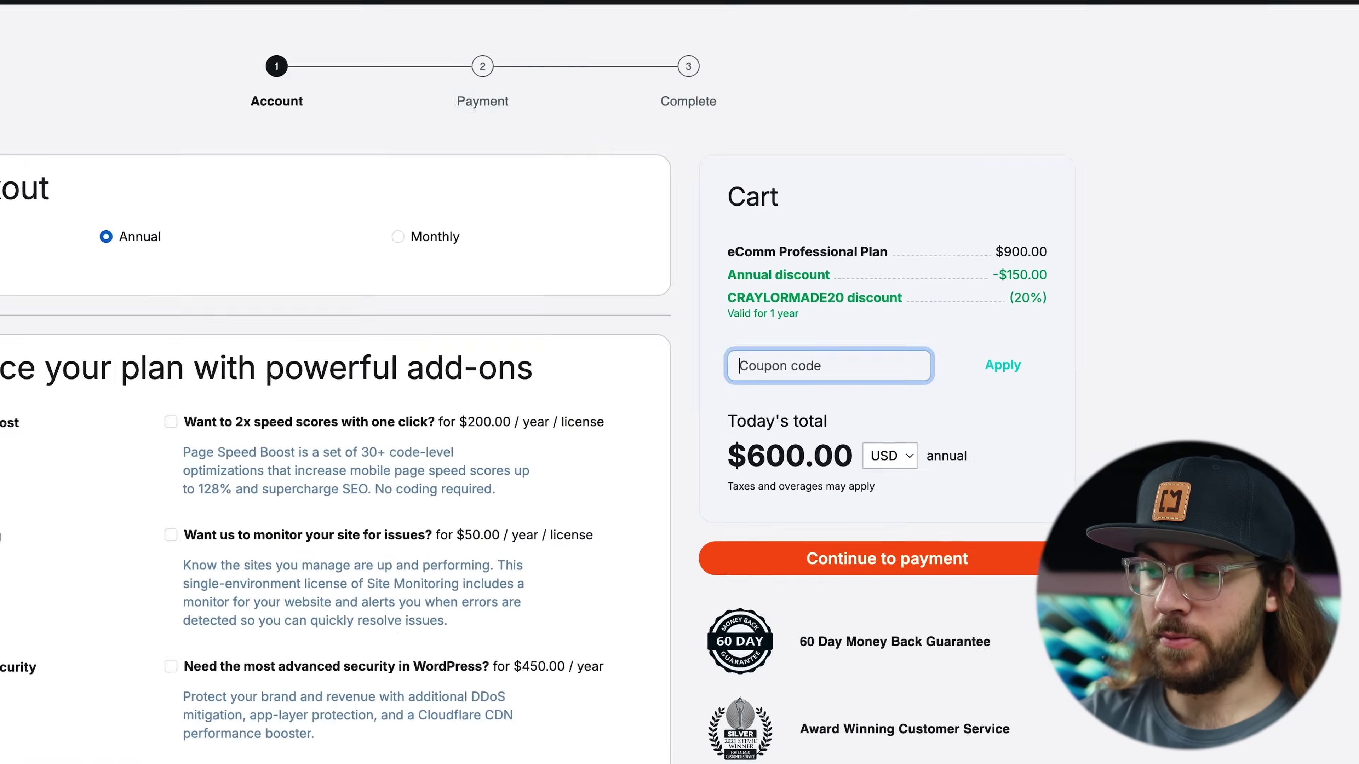
pyautogui.write('cra')
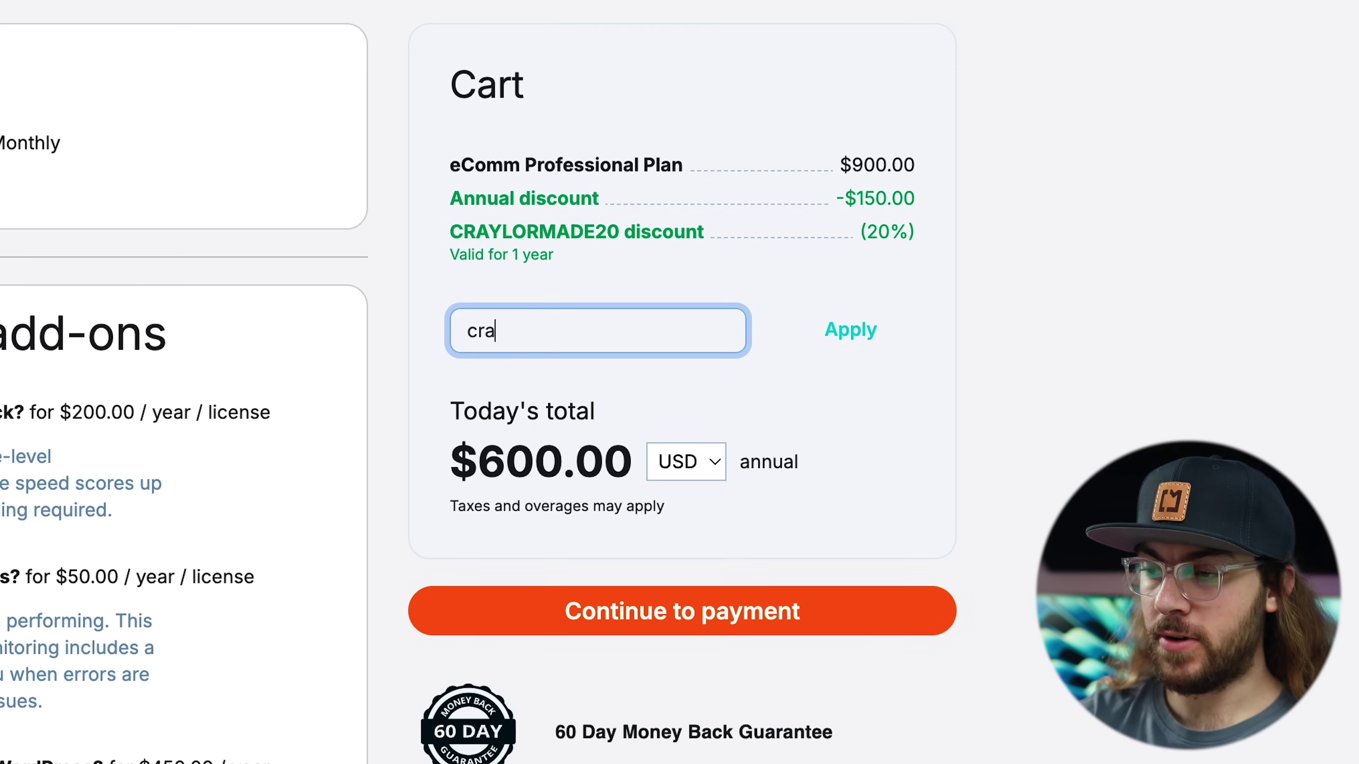
pyautogui.click(858, 337)
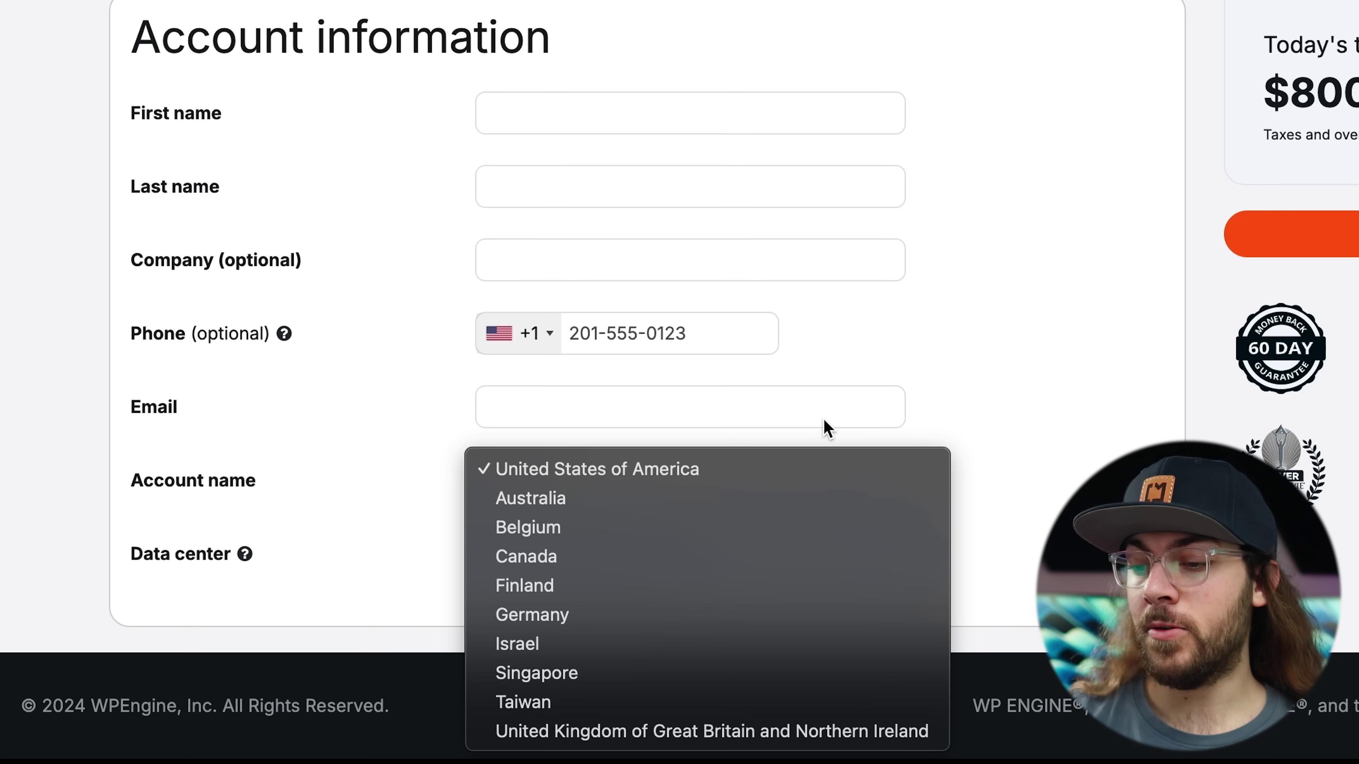
# Choose United States of America as the data center and enter the account holder's first name.
pyautogui.click(886, 469)
pyautogui.click(727, 114)
pyautogui.write('Christia')
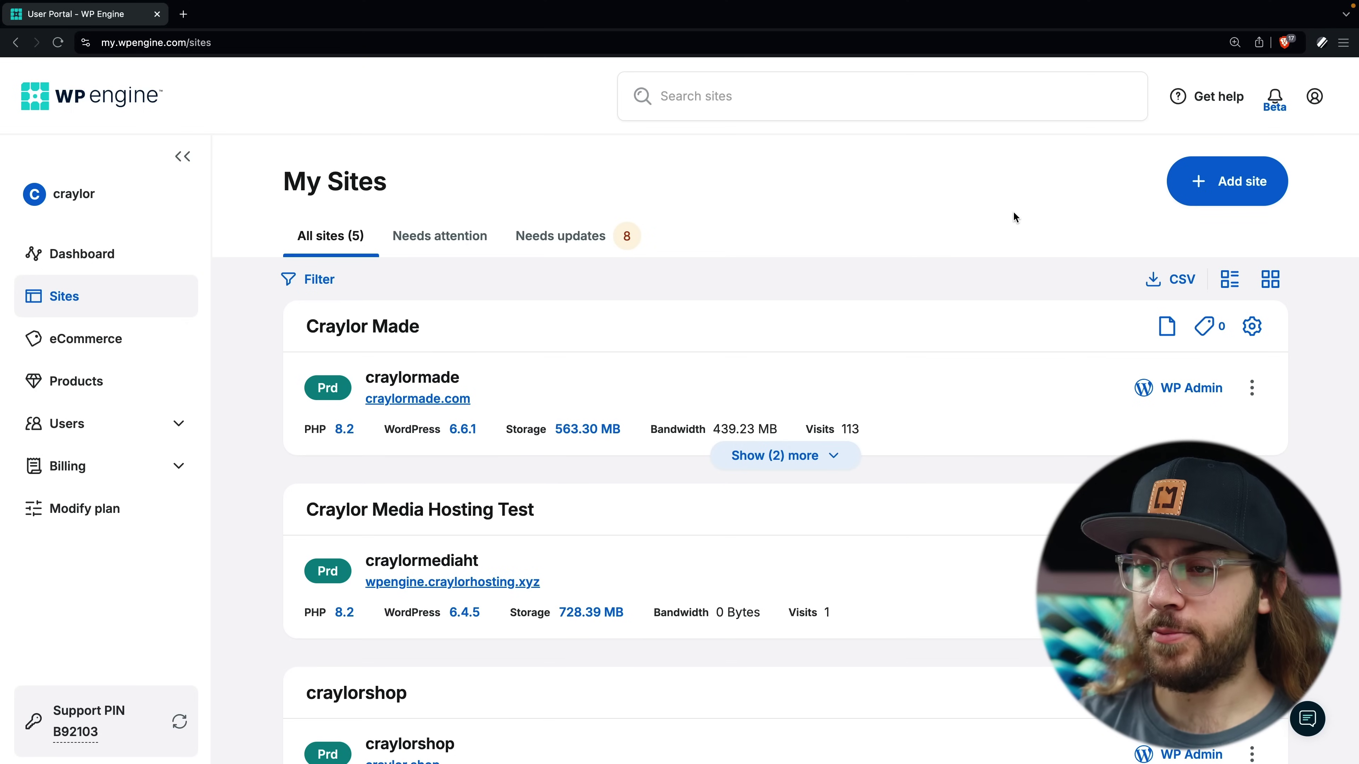
# Build a new site owned by someone else and choose the eCommerce Store site type.
pyautogui.click(1222, 194)
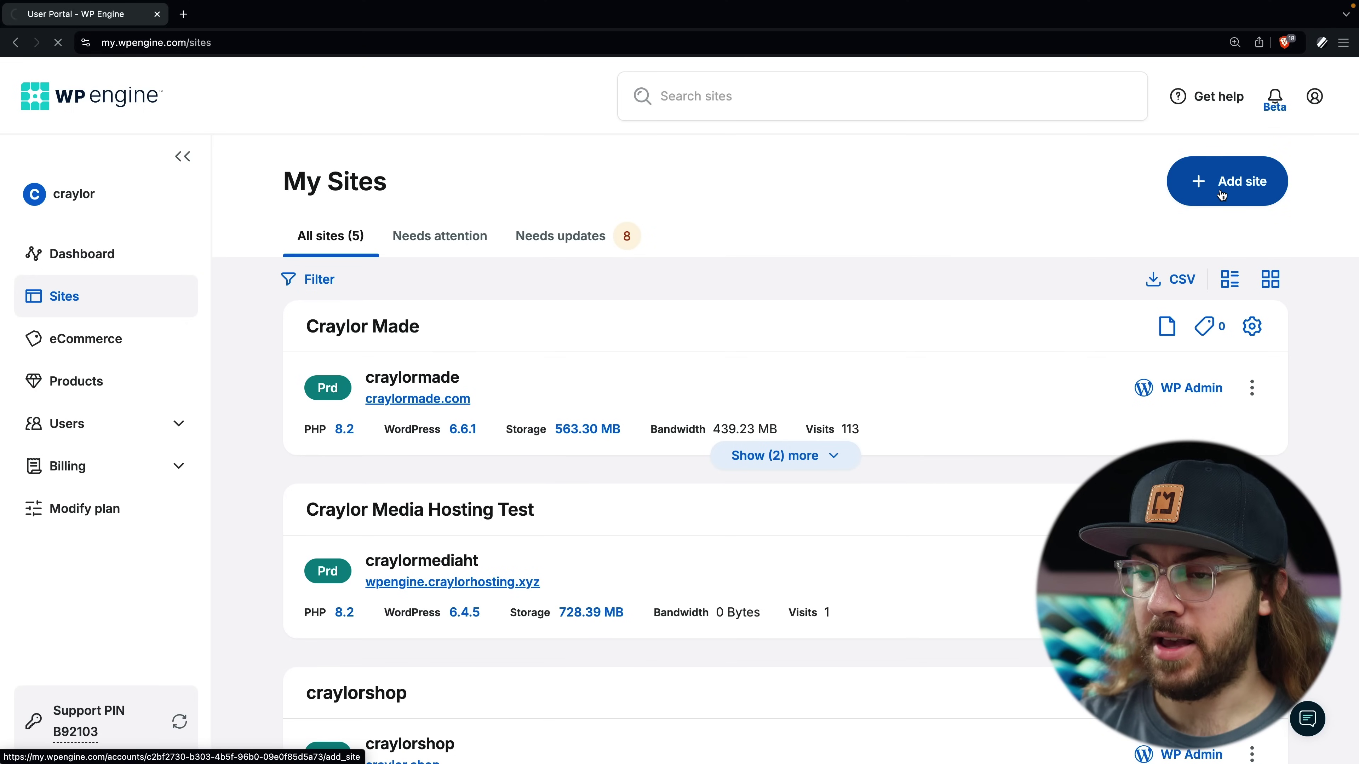
pyautogui.click(473, 530)
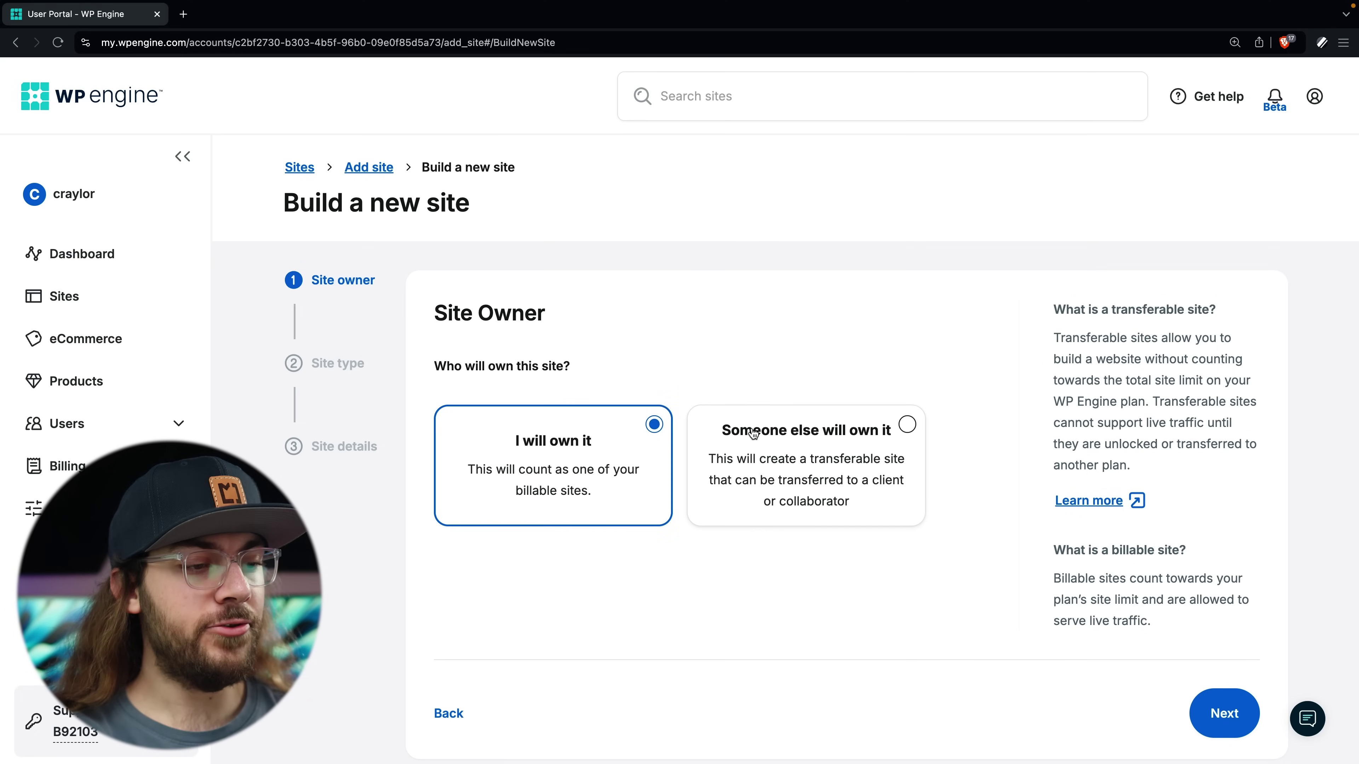
pyautogui.click(776, 446)
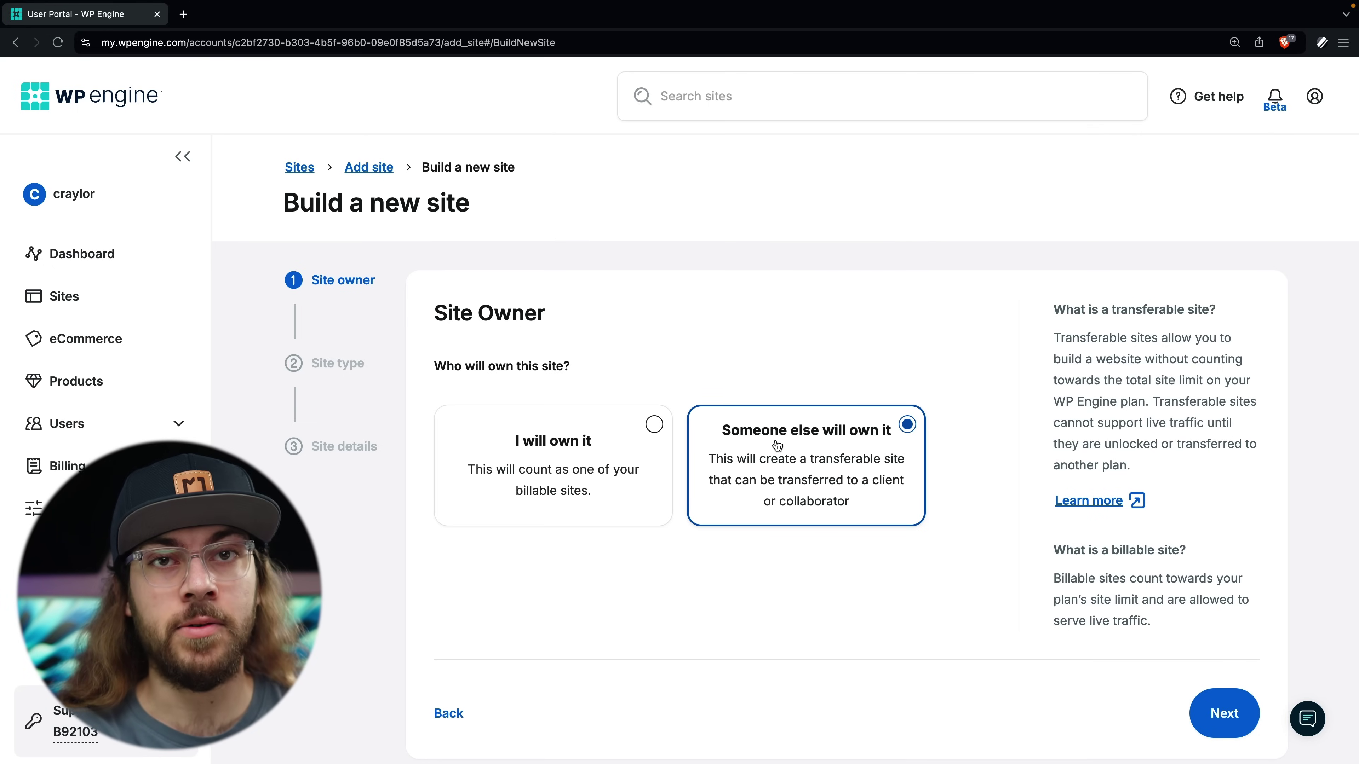
pyautogui.press('Return')
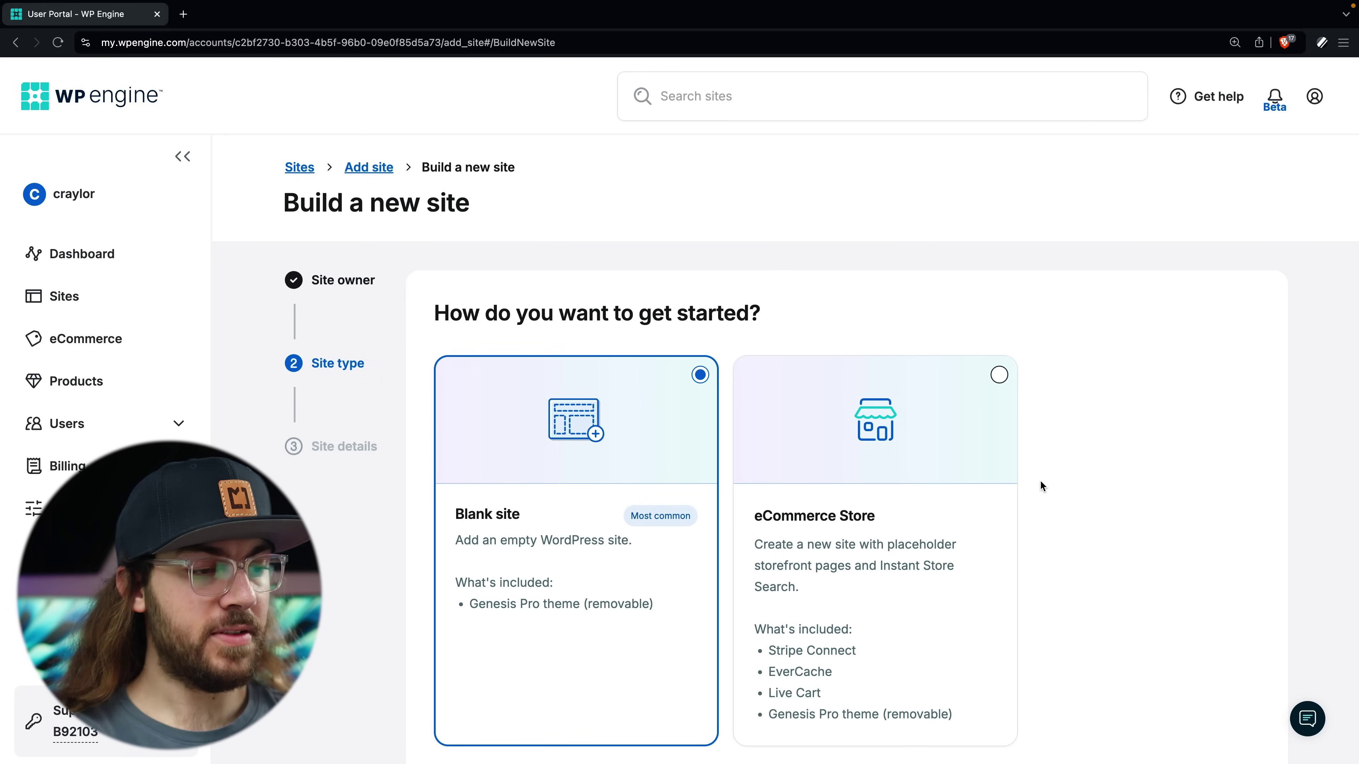
pyautogui.click(975, 515)
# Continue to the site details and fill in the WooCommerce site name.
pyautogui.scroll(-4, 975, 516)
pyautogui.click(1214, 624)
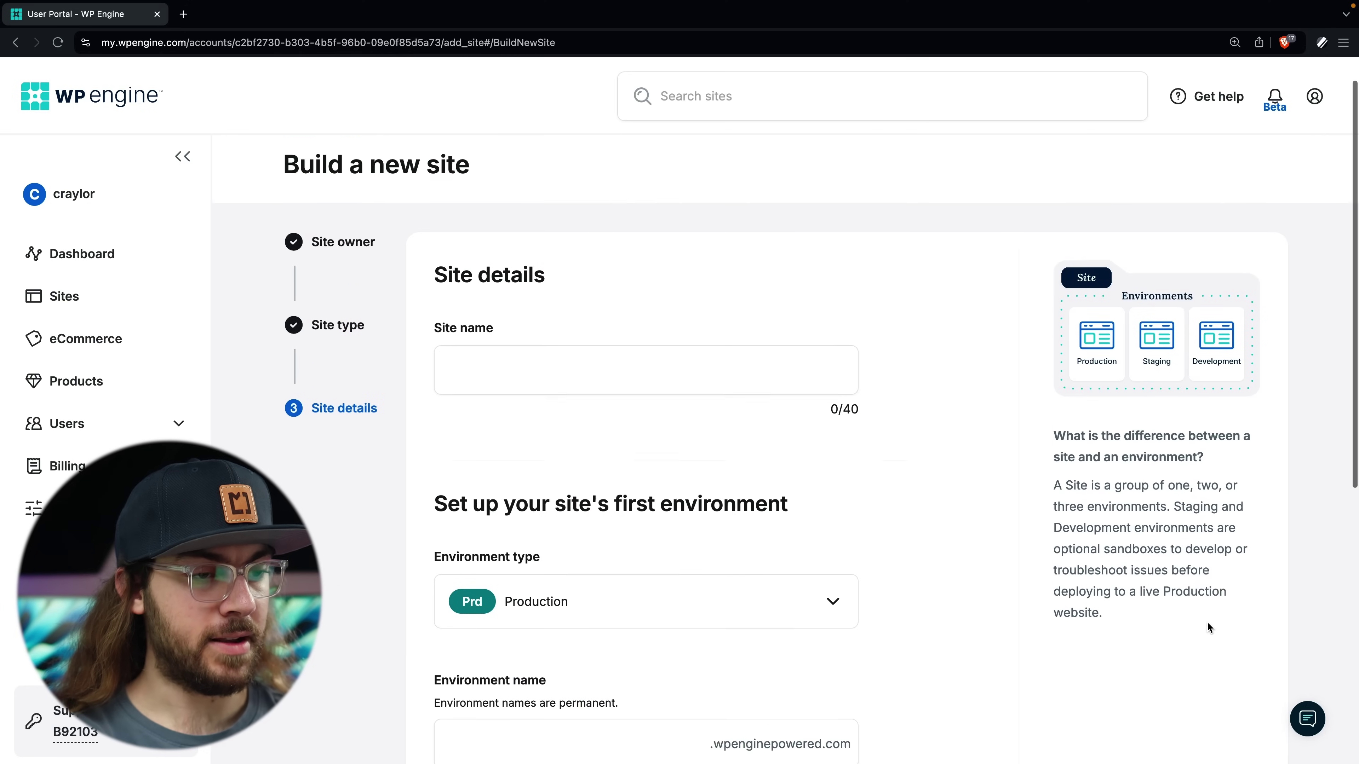
pyautogui.click(680, 430)
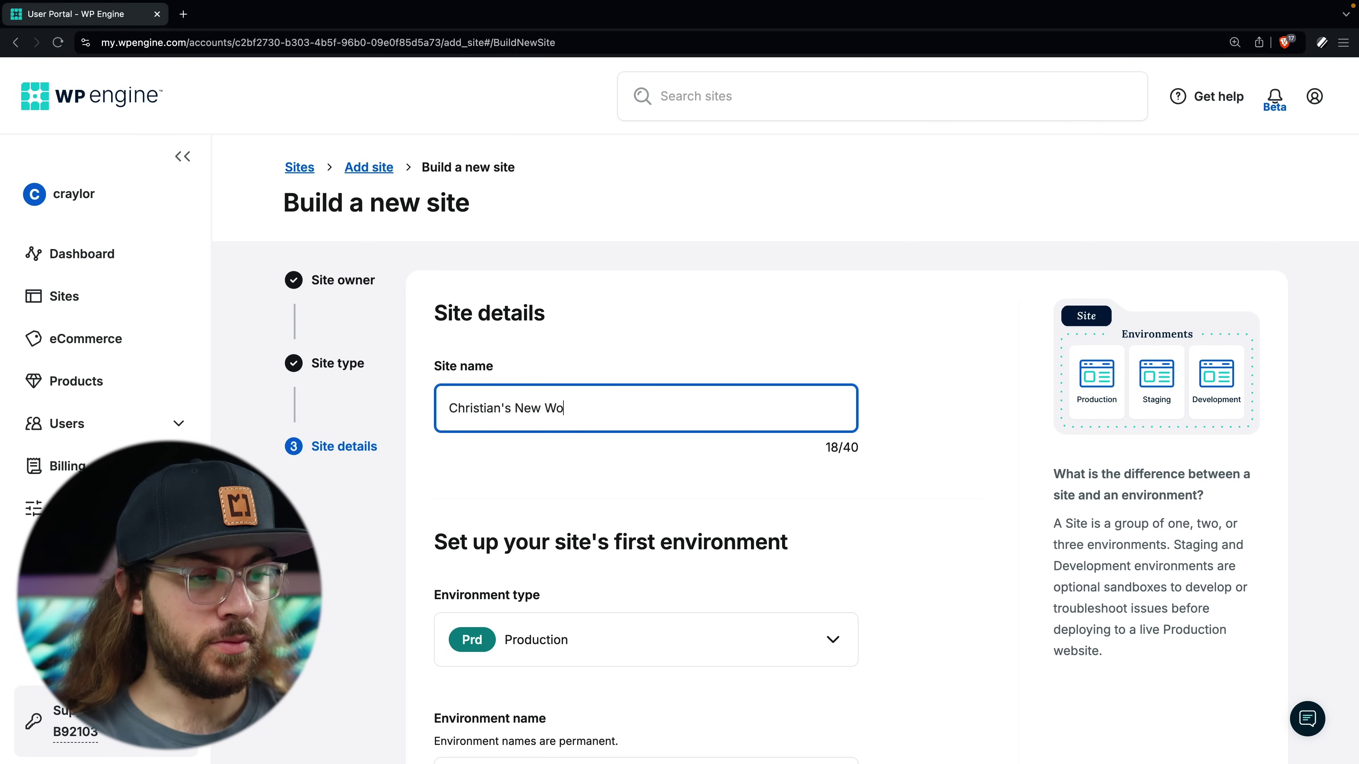
pyautogui.write('oCommerce Site')
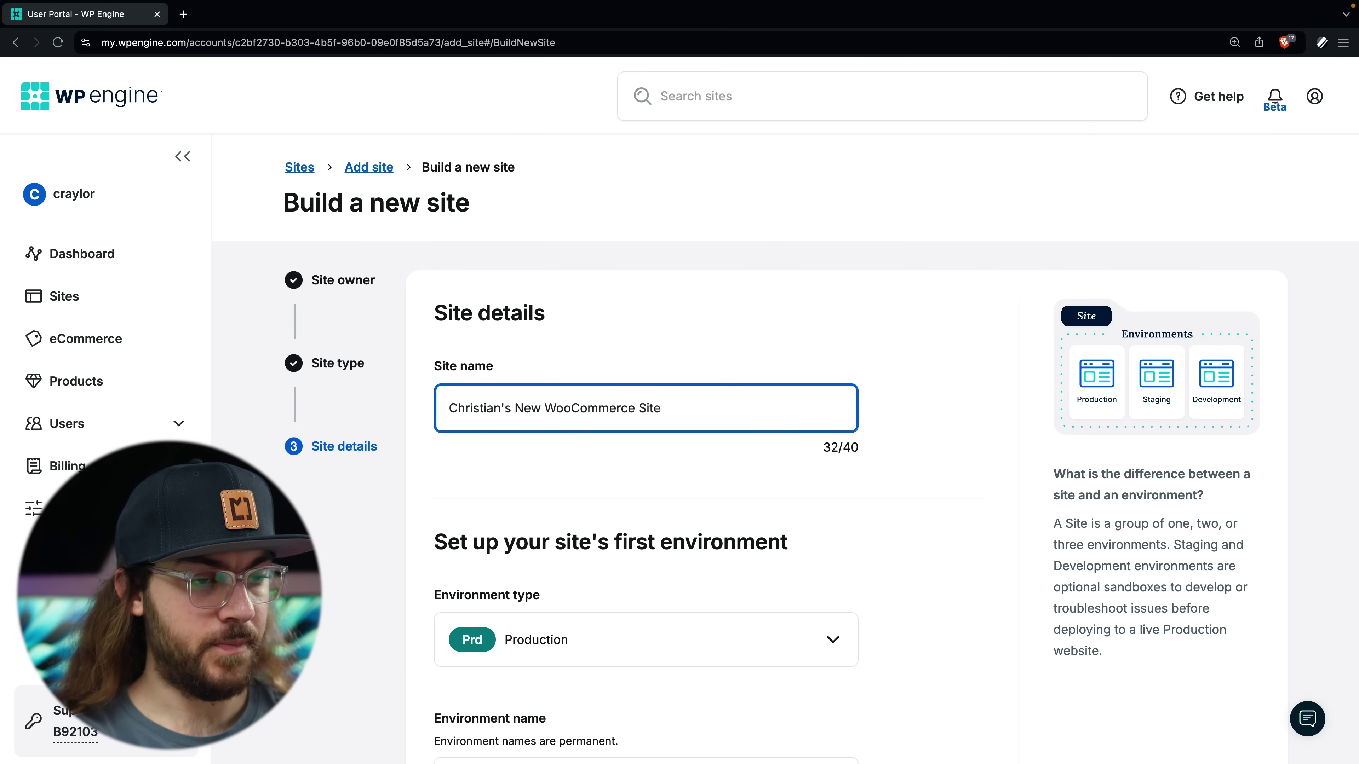
# Replace the production environment name with a new one and submit the site with Add site.
pyautogui.scroll(-5, 674, 440)
pyautogui.scroll(-1, 555, 400)
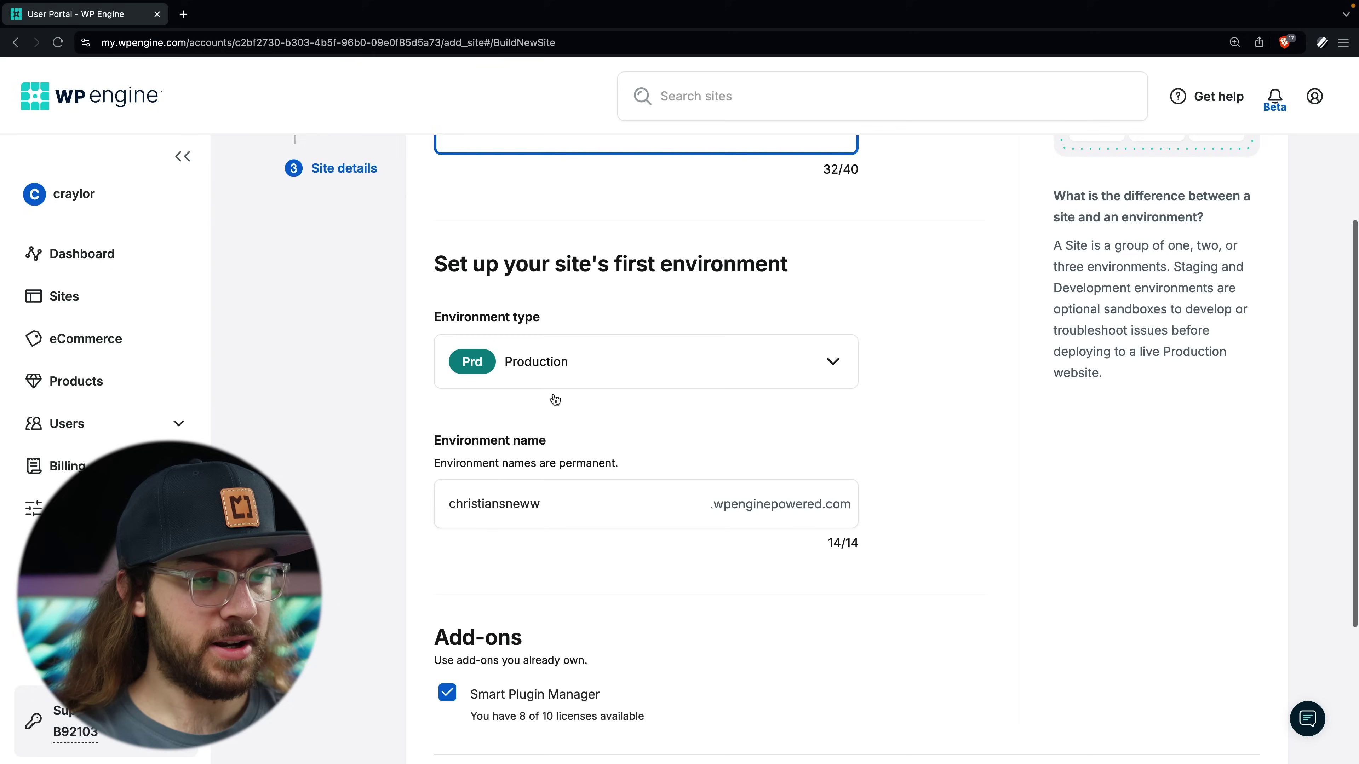
pyautogui.moveTo(559, 480); pyautogui.dragTo(383, 482)
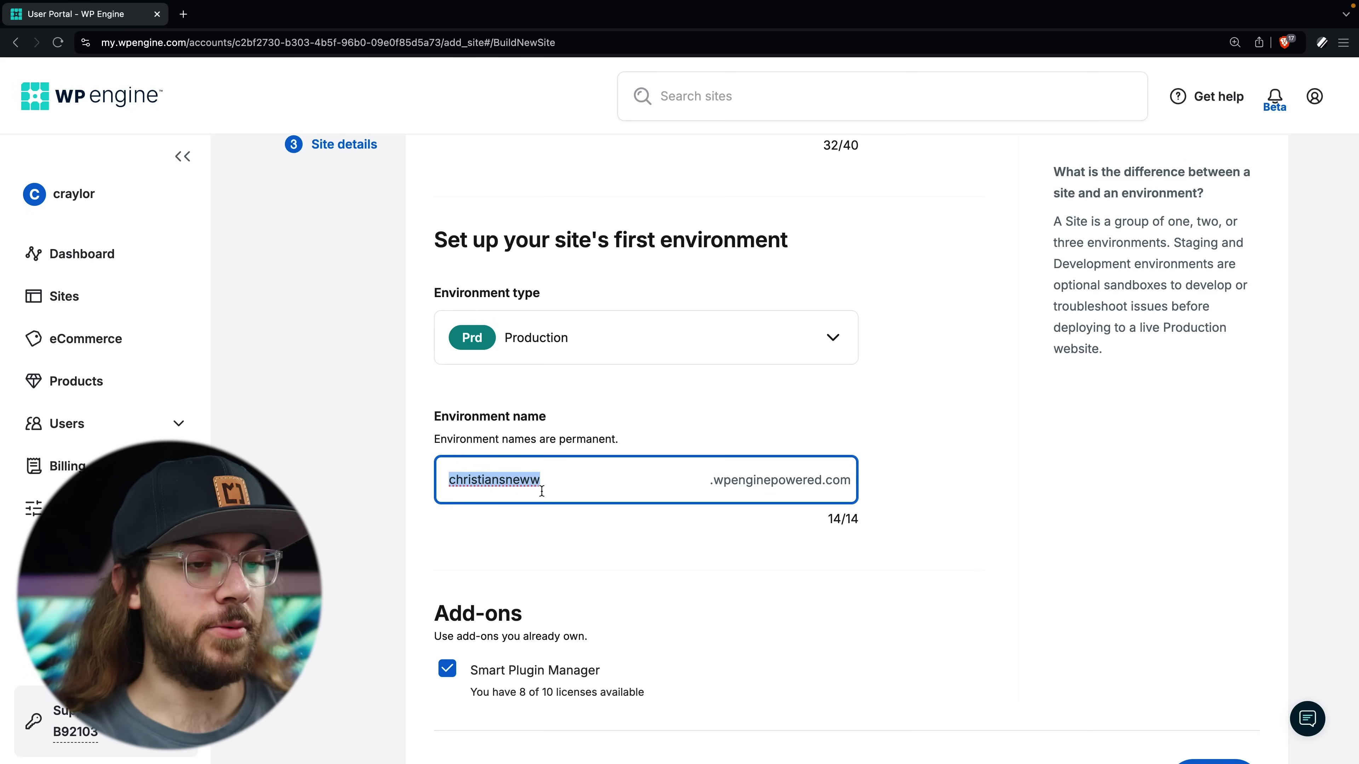
pyautogui.write('christian')
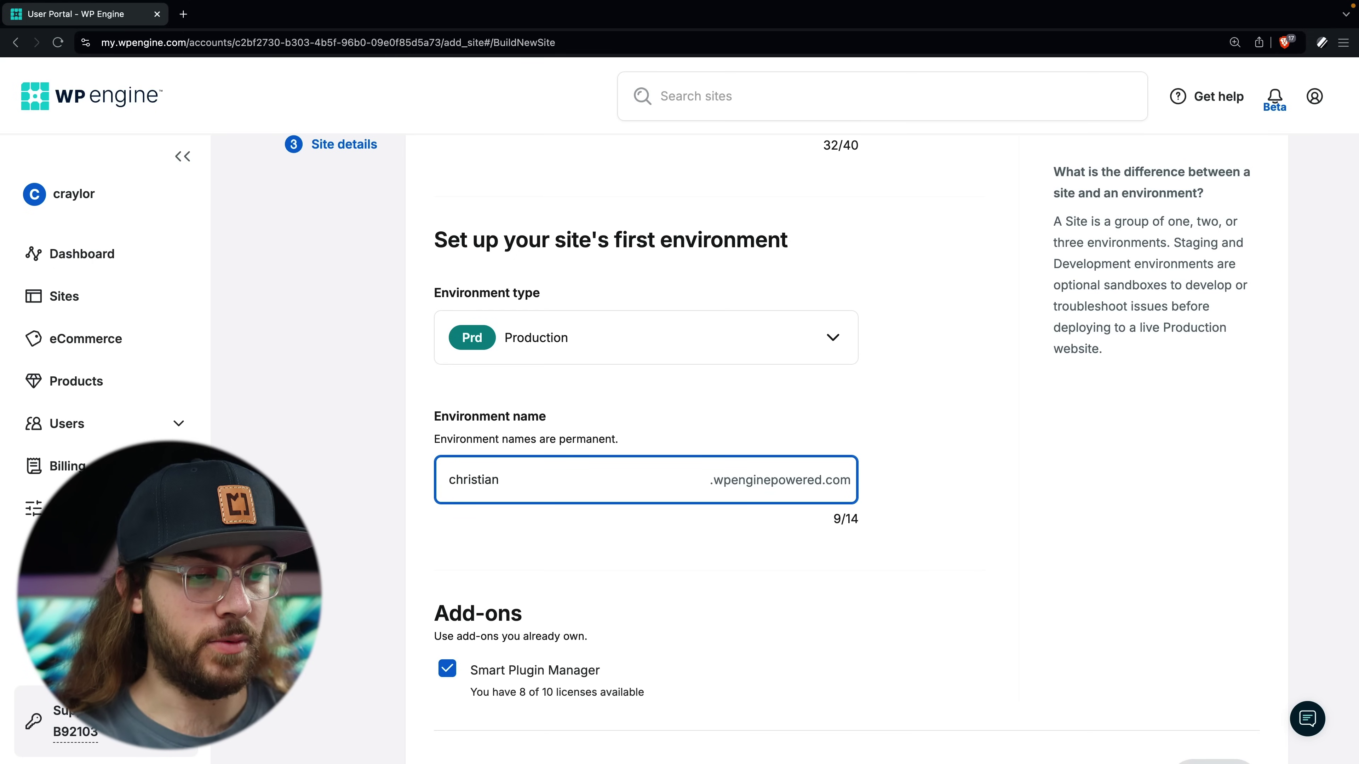
pyautogui.write('sne')
pyautogui.write('ww')
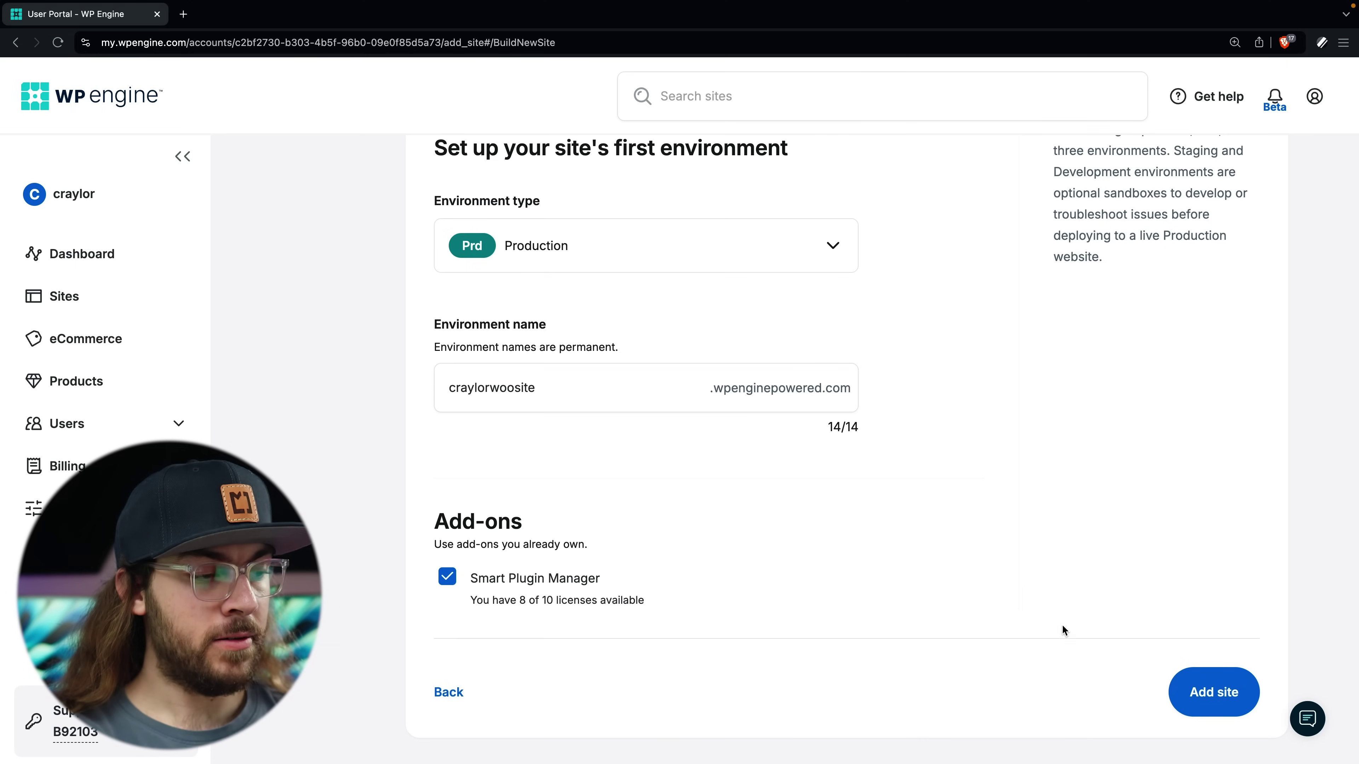
pyautogui.click(1194, 689)
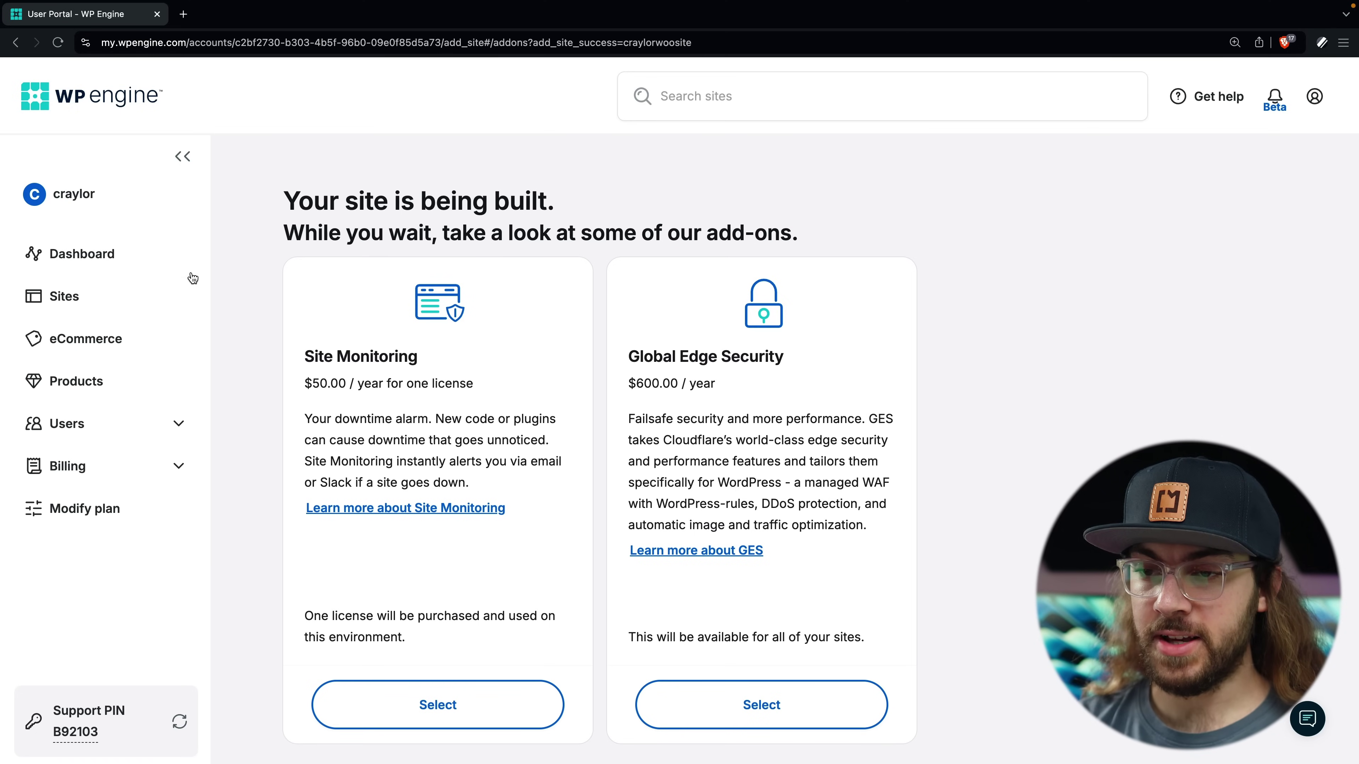
# Open the new WooCommerce site's overview from Sites and launch its WP Admin.
pyautogui.click(94, 303)
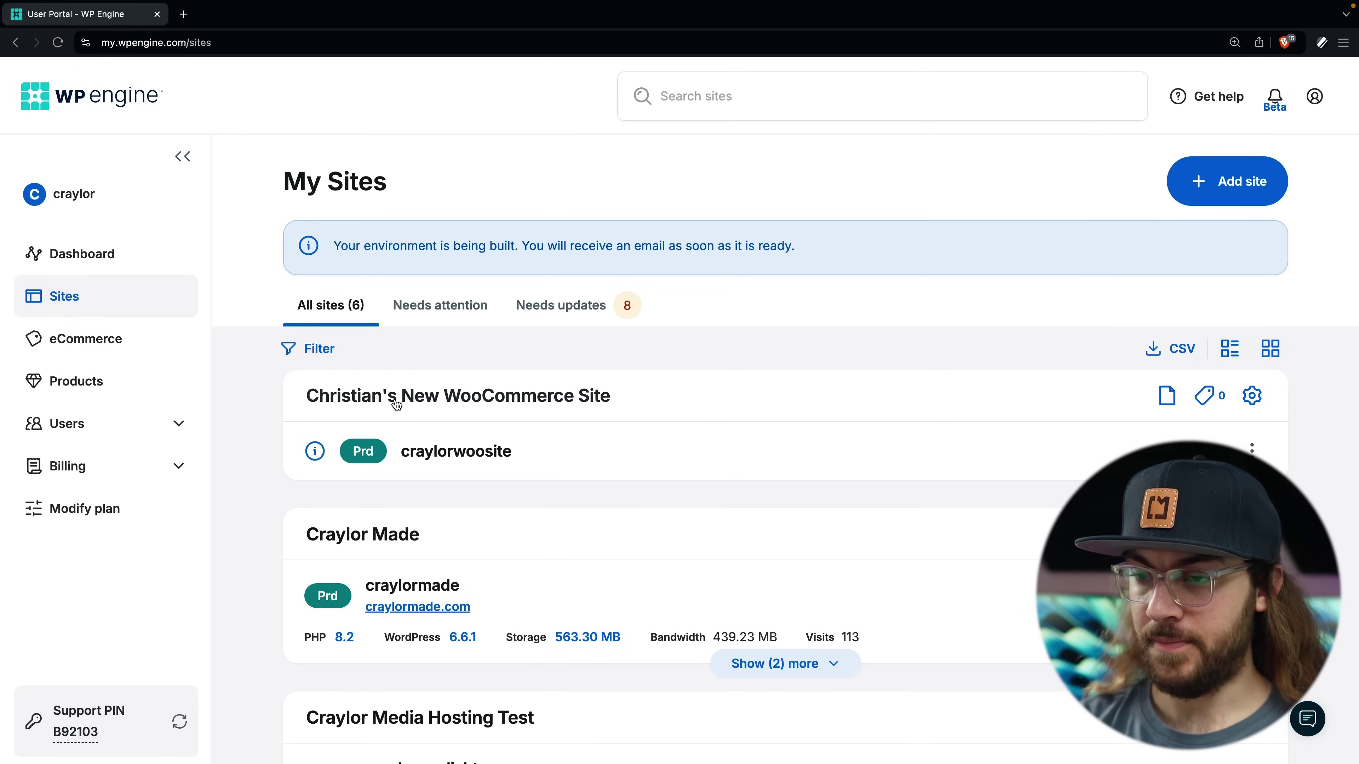
pyautogui.click(396, 403)
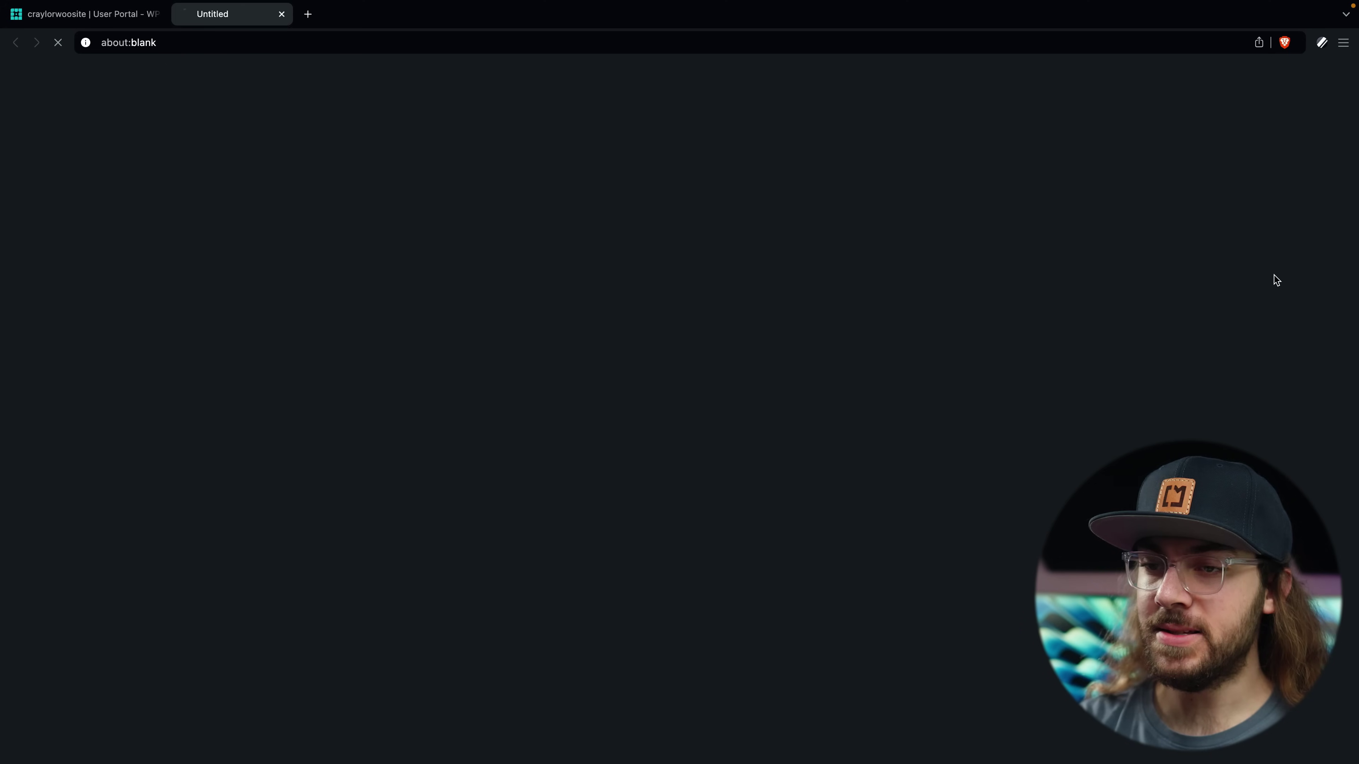
pyautogui.click(1276, 280)
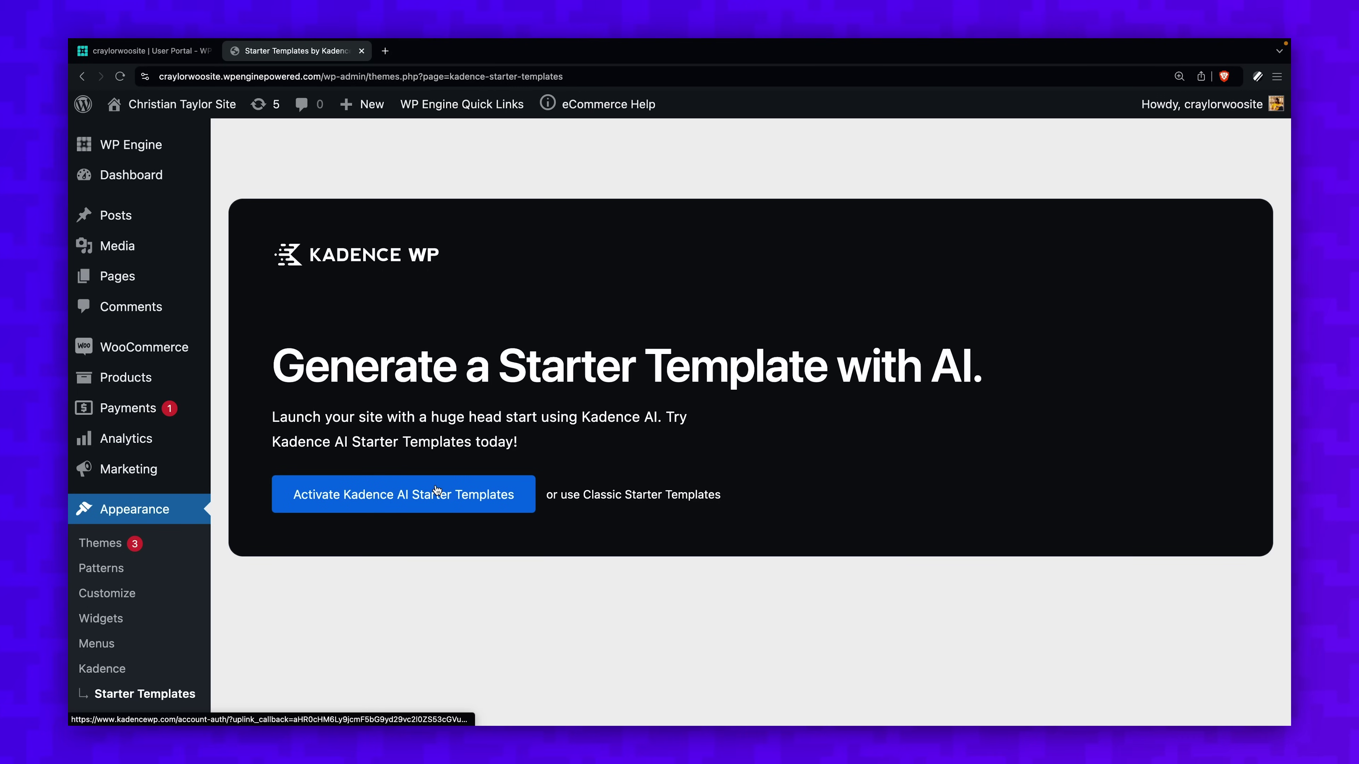
# Dismiss the Welcome to WordPress banner, move the Quick Draft widget, and toggle Screen Options.
pyautogui.click(635, 496)
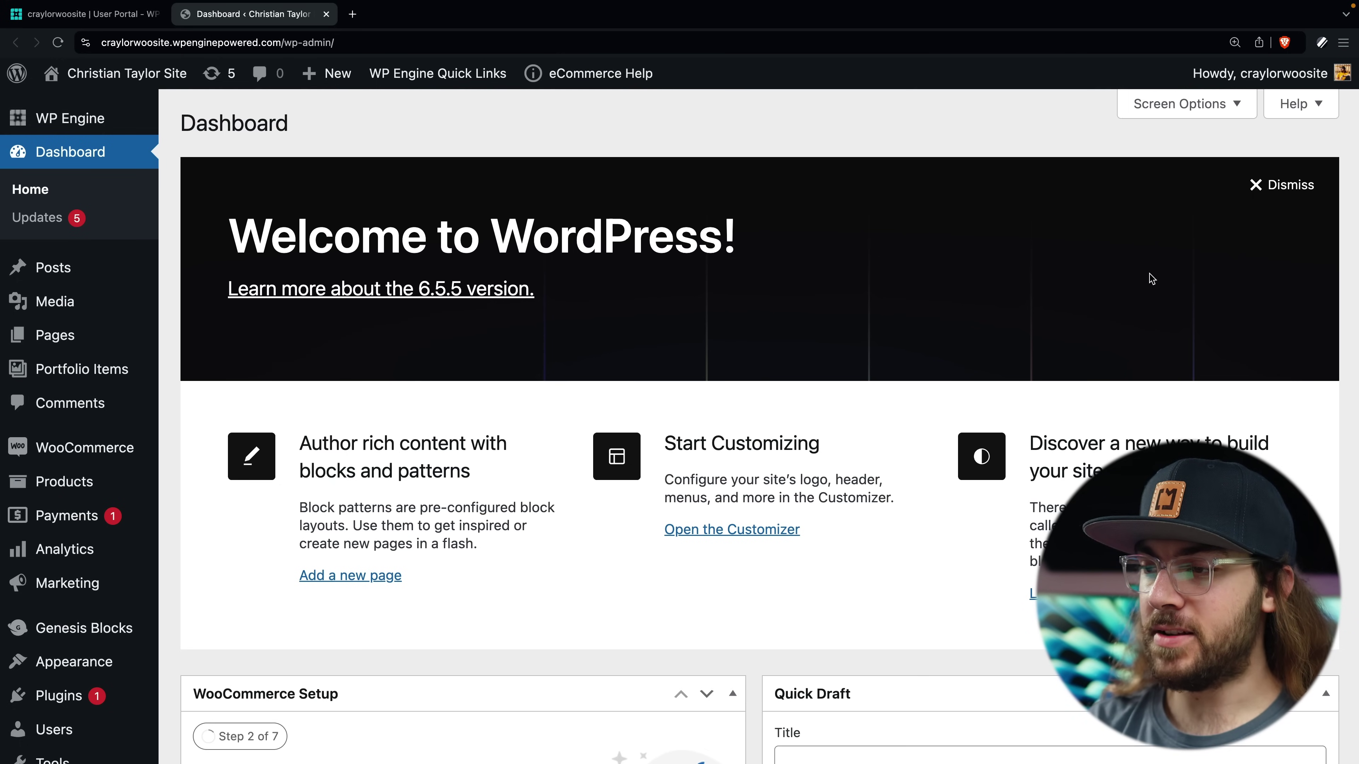
pyautogui.click(1299, 186)
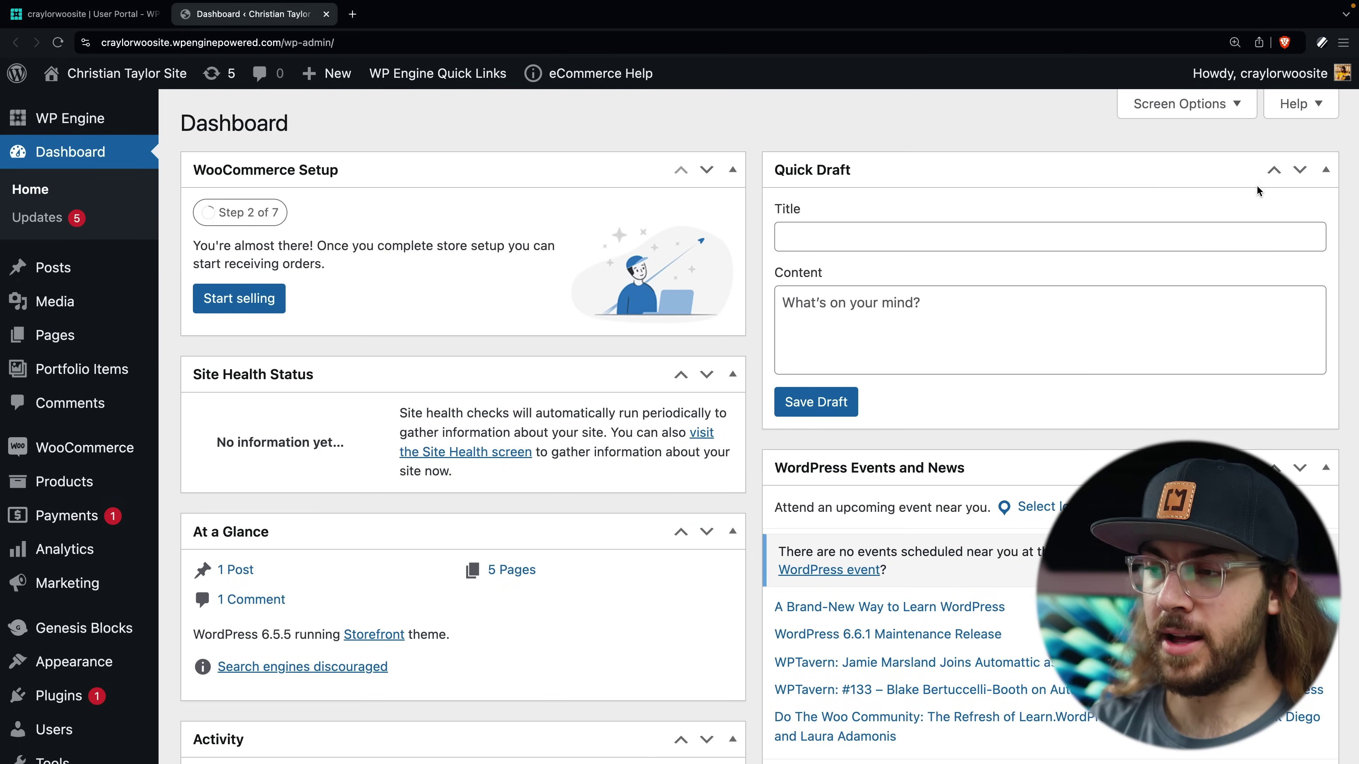
pyautogui.moveTo(1202, 187); pyautogui.dragTo(1001, 231)
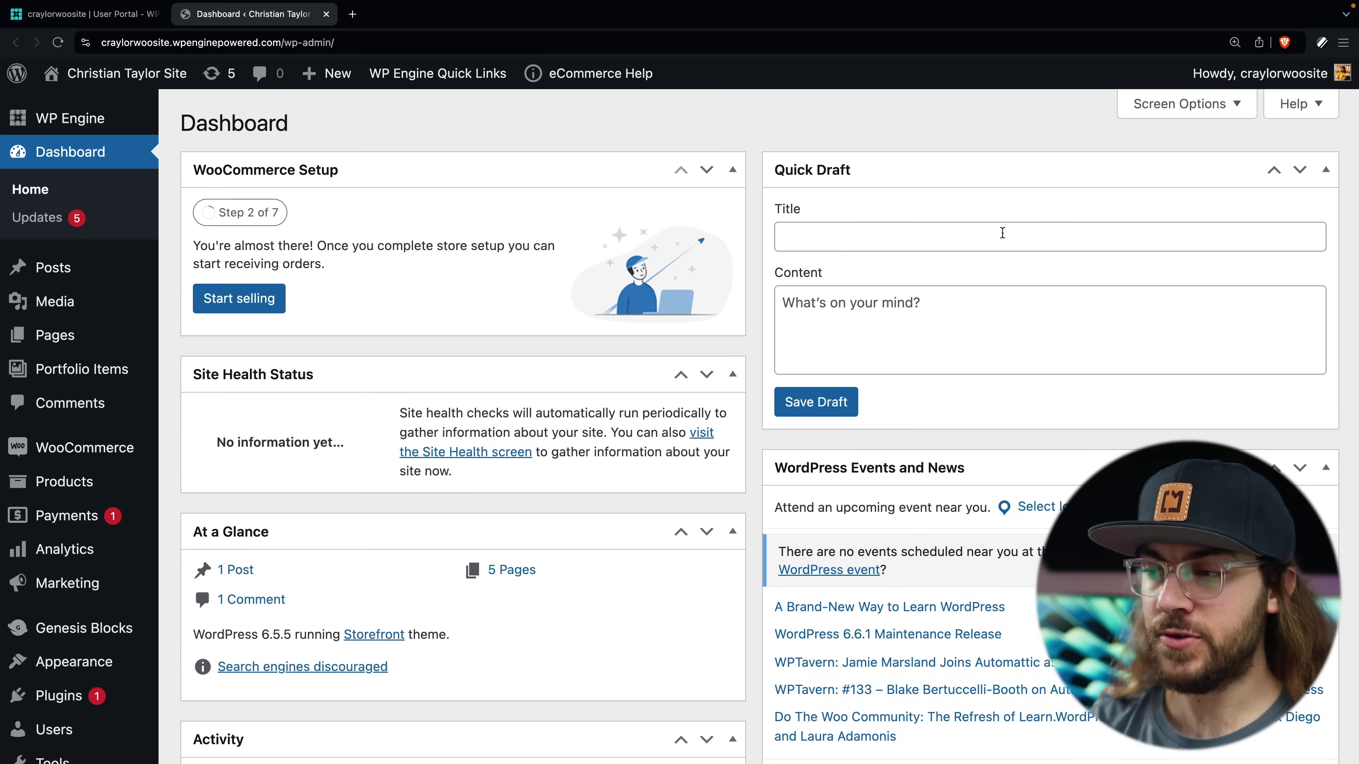
pyautogui.click(1182, 103)
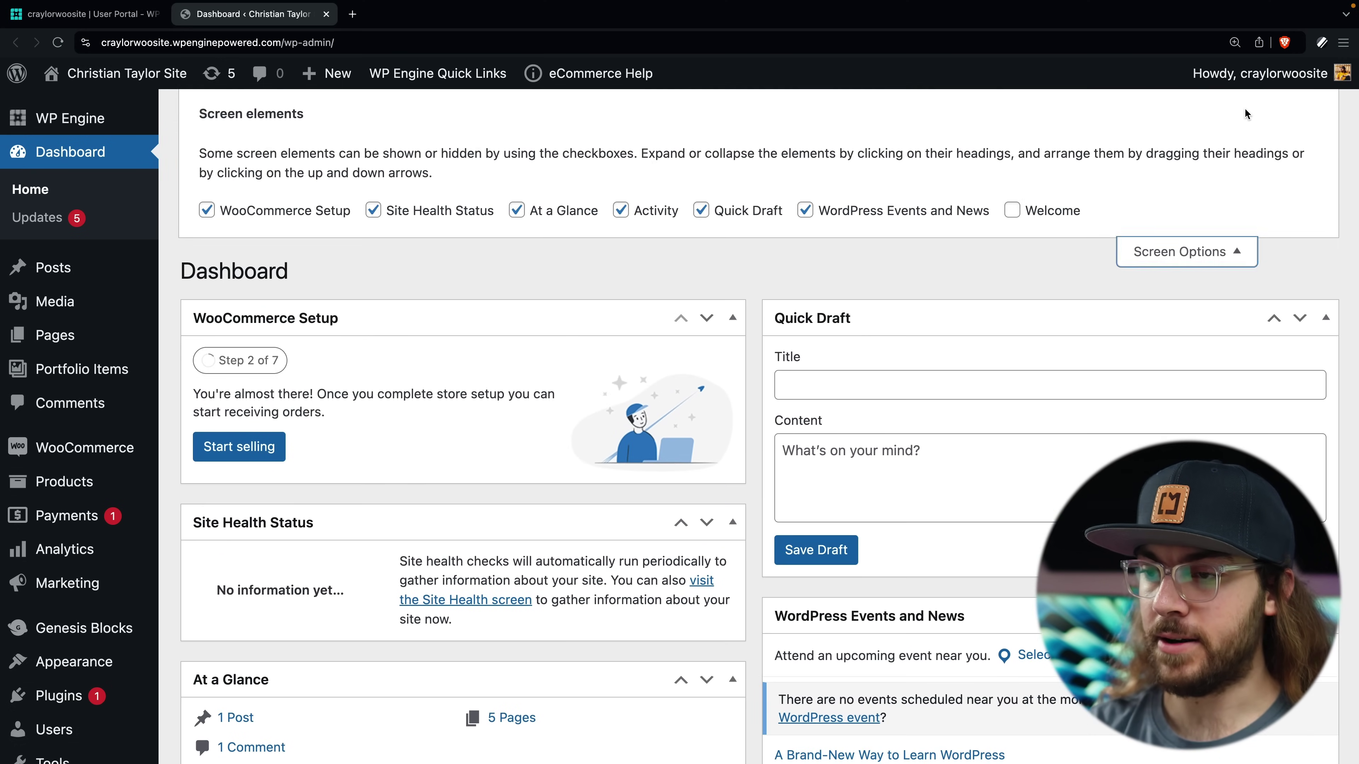
pyautogui.click(1131, 162)
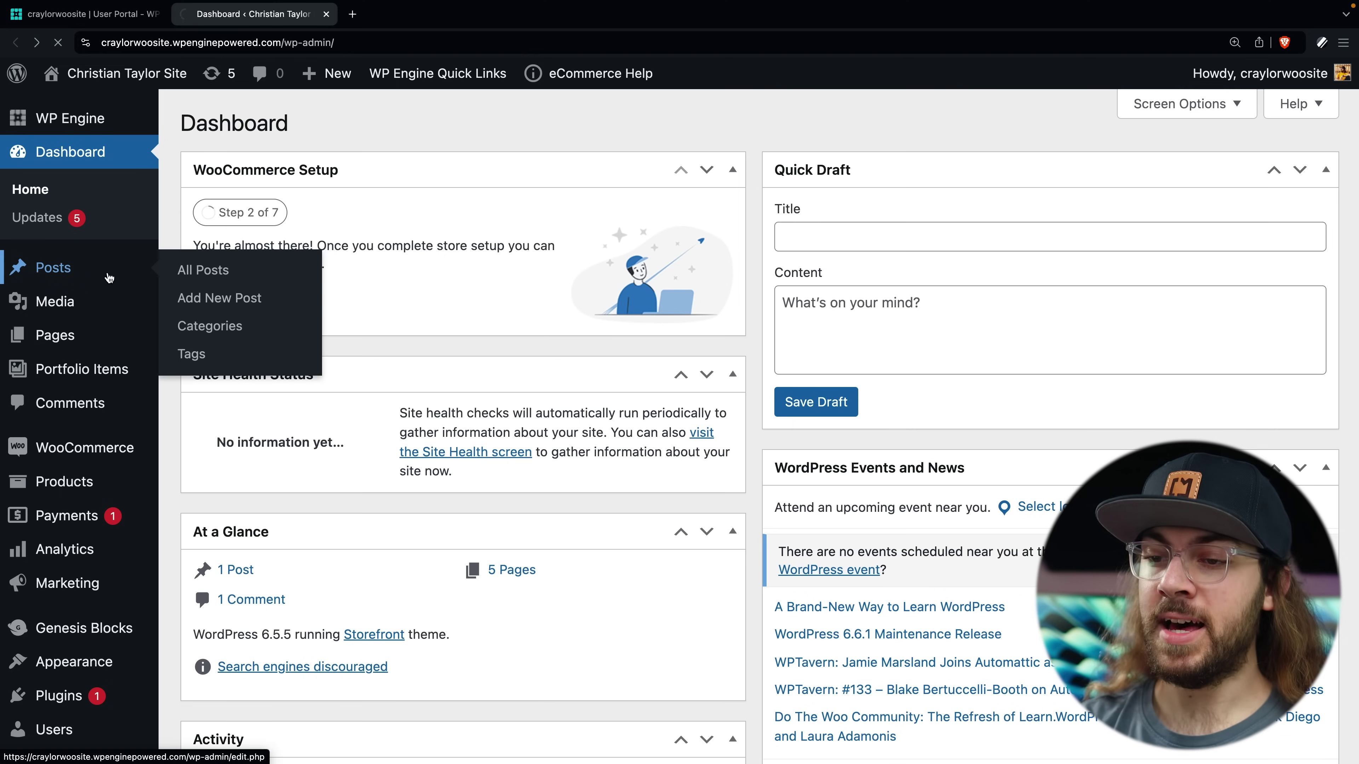
# Check the Posts list and its categories, then switch to the Media Library.
pyautogui.click(109, 271)
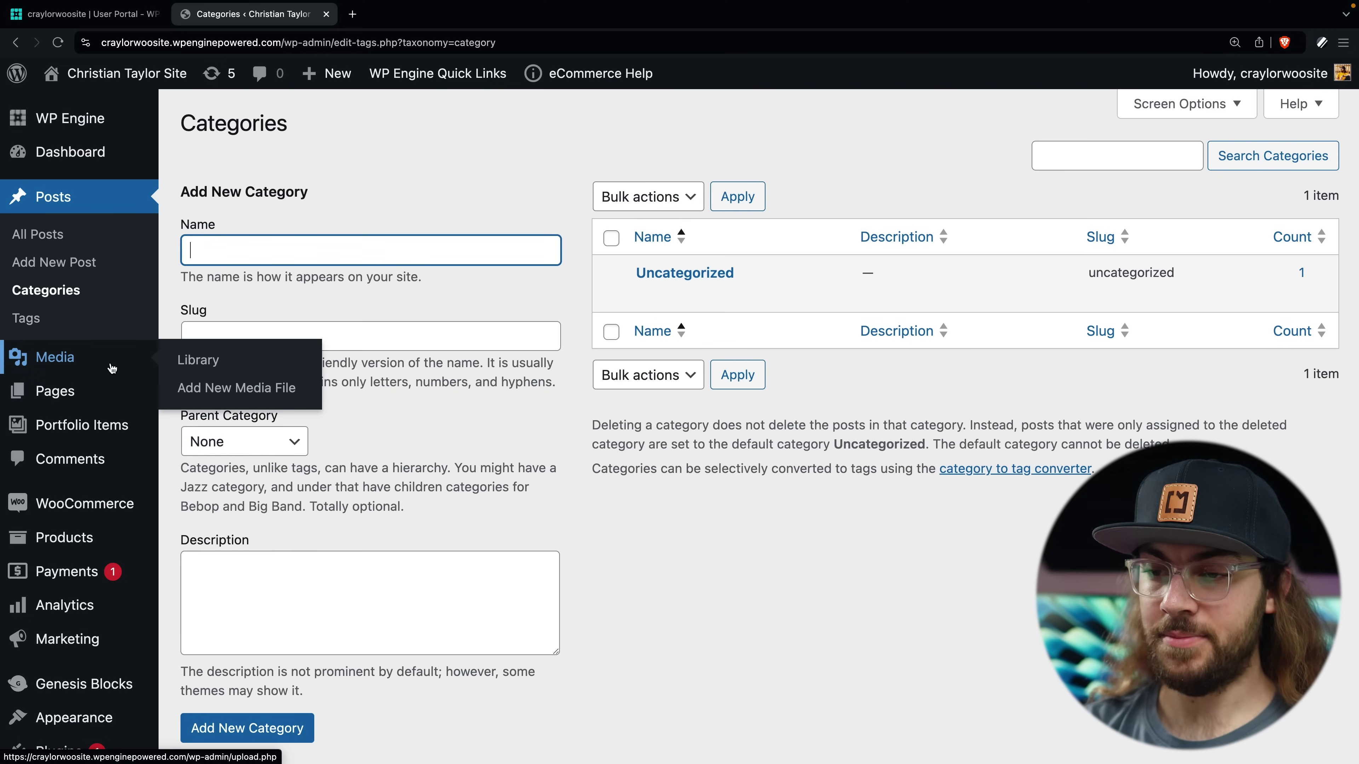
pyautogui.click(192, 360)
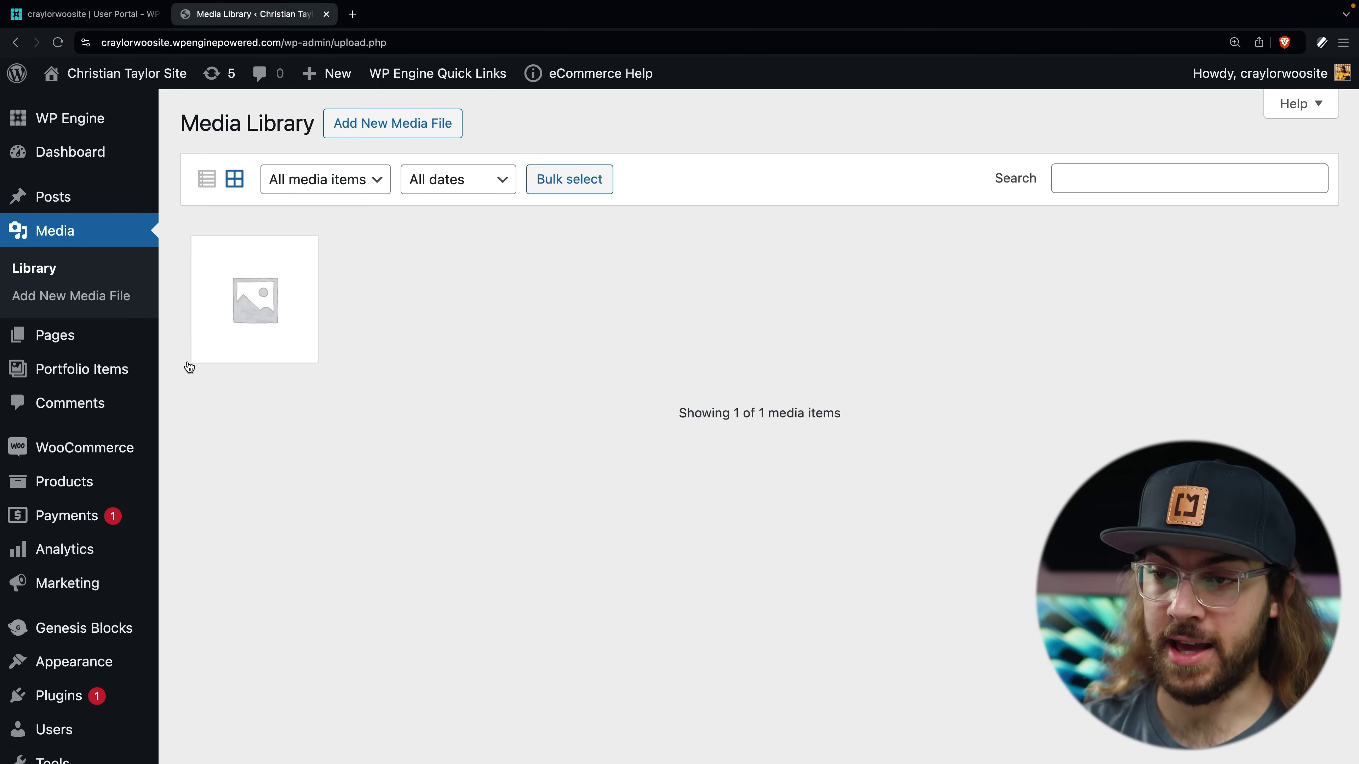
# Browse the seven-item Pages list, including Cart, Checkout and Shop, then open Portfolio Items.
pyautogui.click(134, 347)
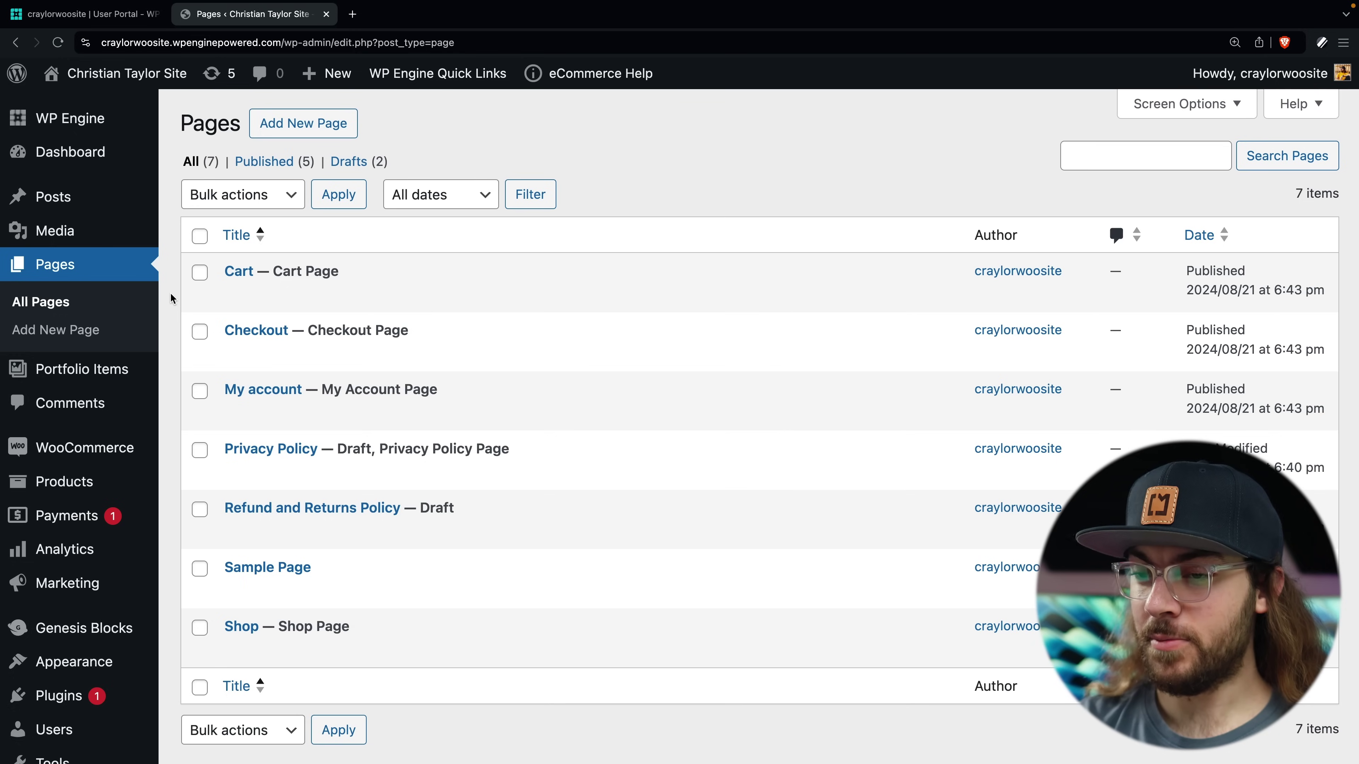
pyautogui.moveTo(191, 300)
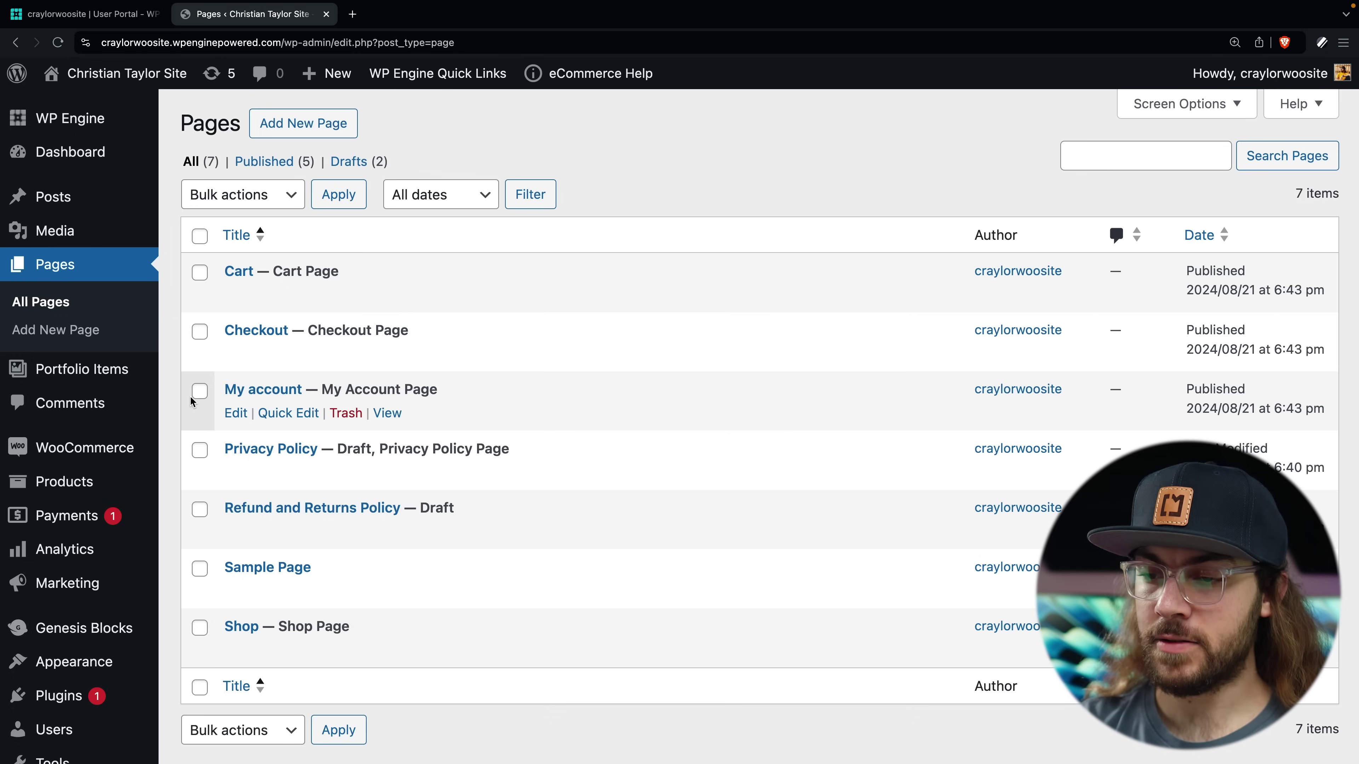
pyautogui.moveTo(198, 632)
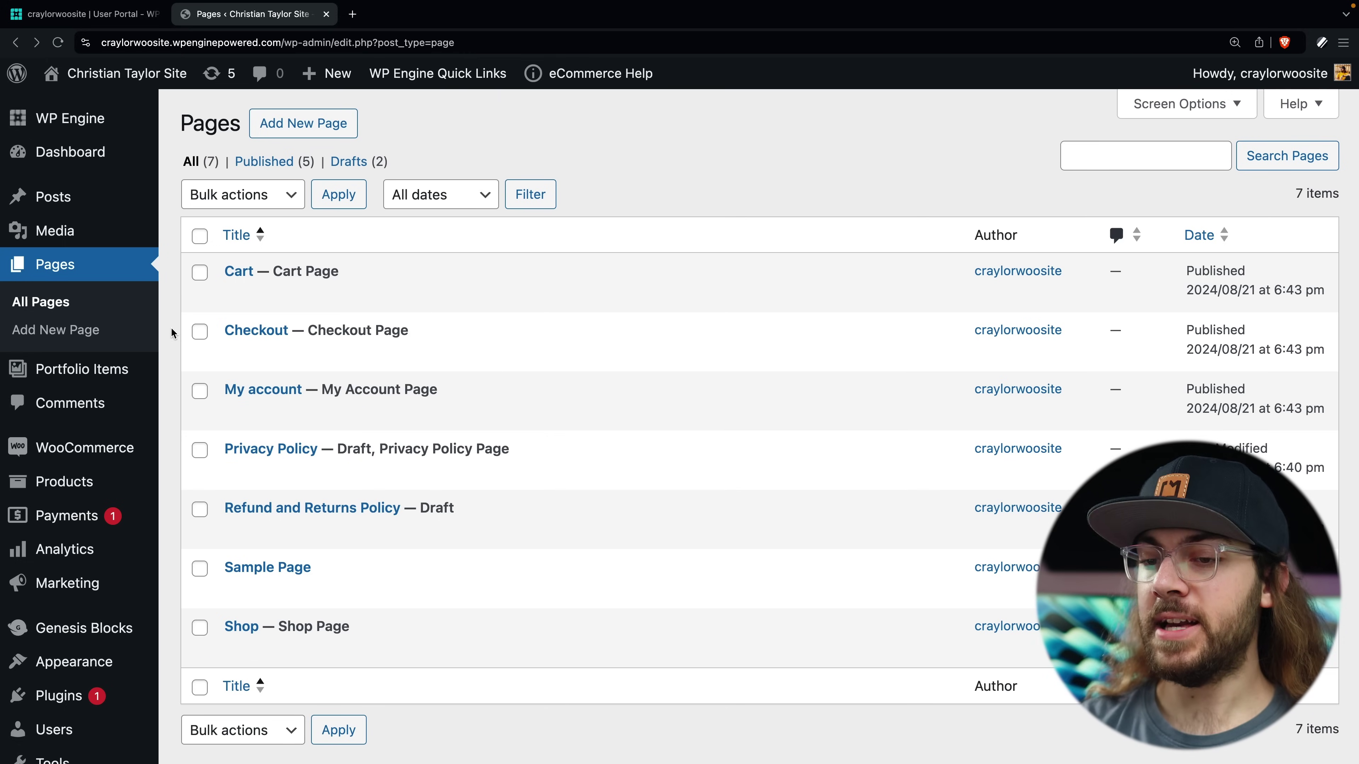
pyautogui.click(136, 369)
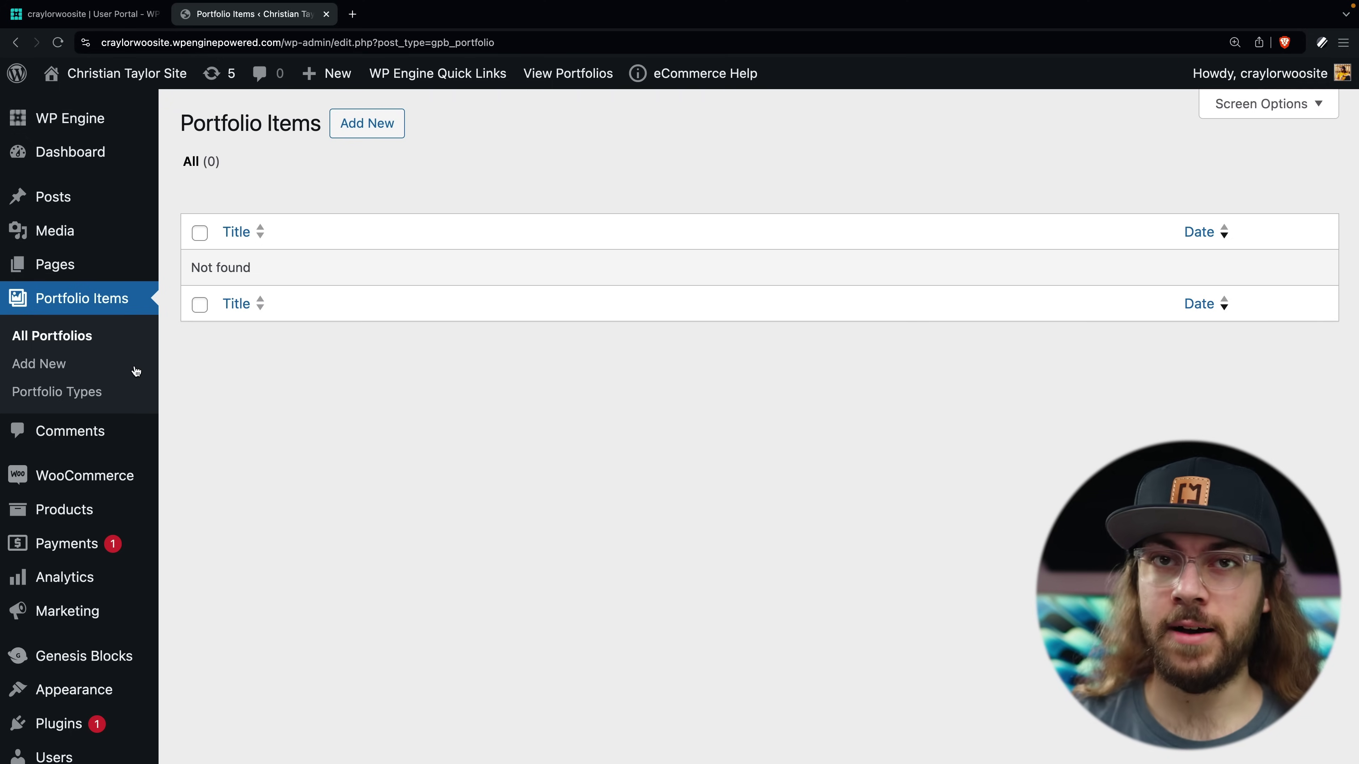
# View the Comments list with its one sample comment, then open the Storefront Customizer.
pyautogui.click(94, 432)
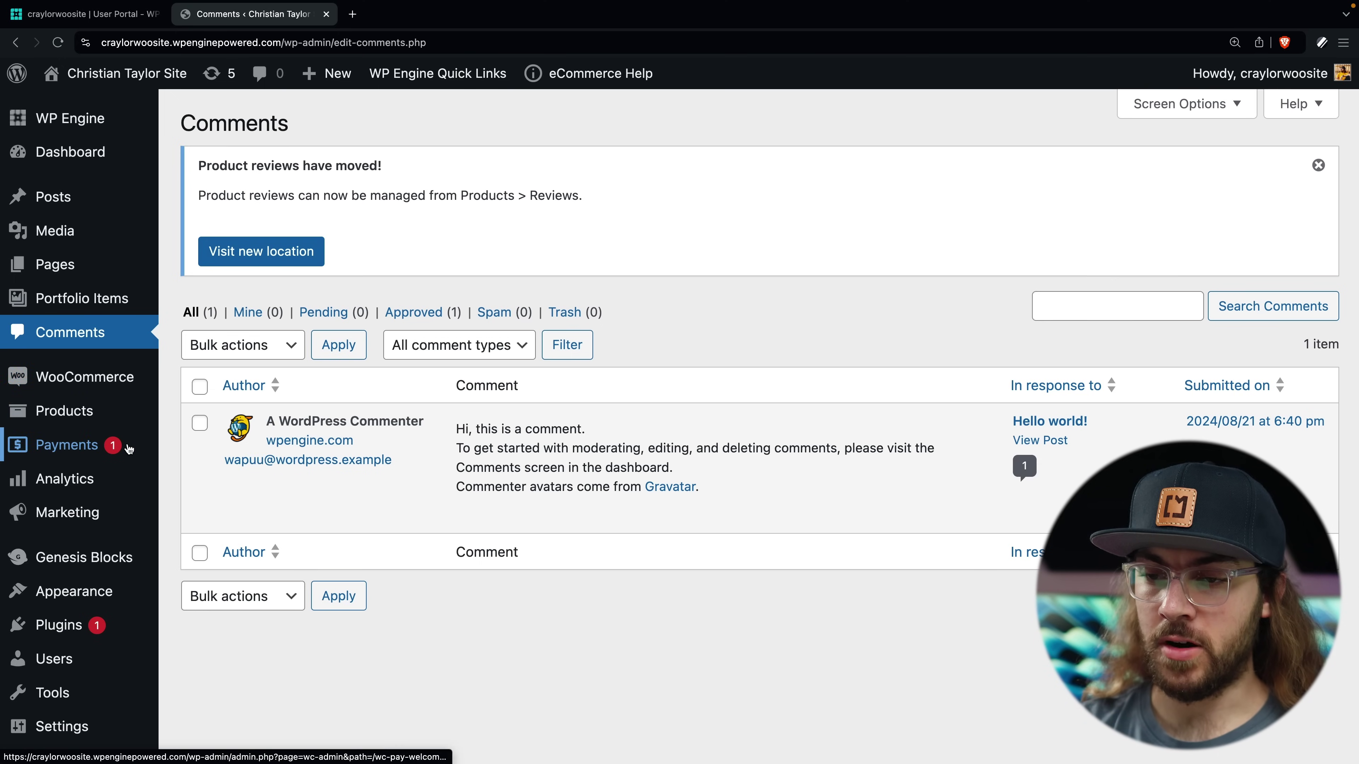
pyautogui.moveTo(126, 521)
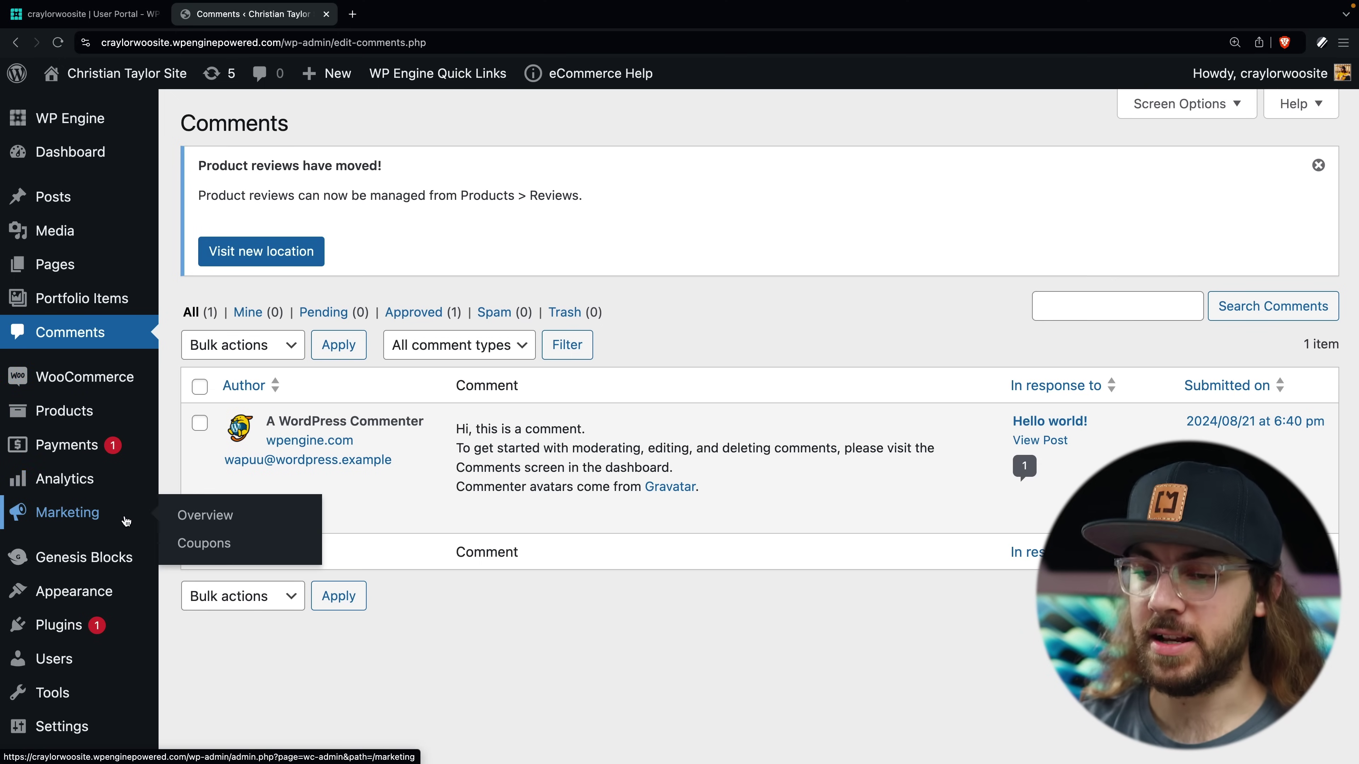
pyautogui.scroll(-3, 316, 599)
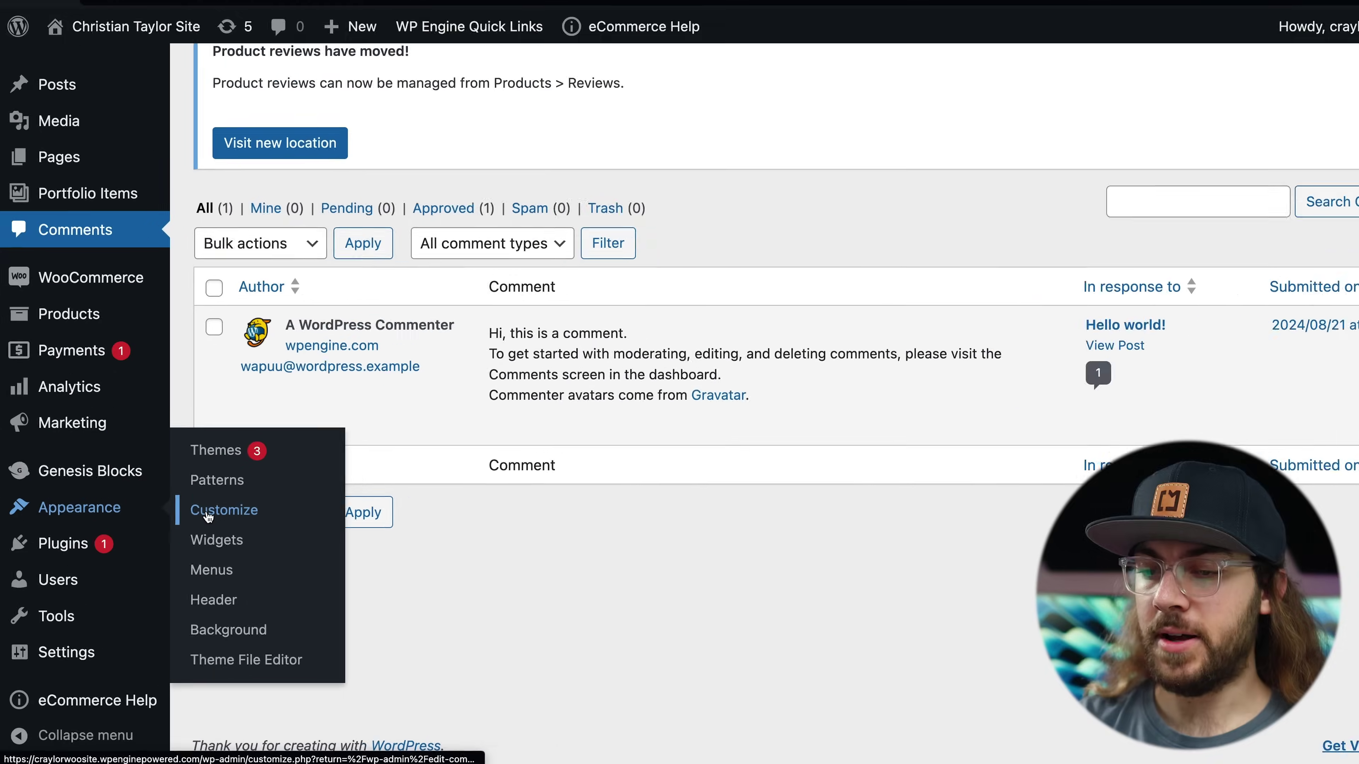
pyautogui.click(303, 418)
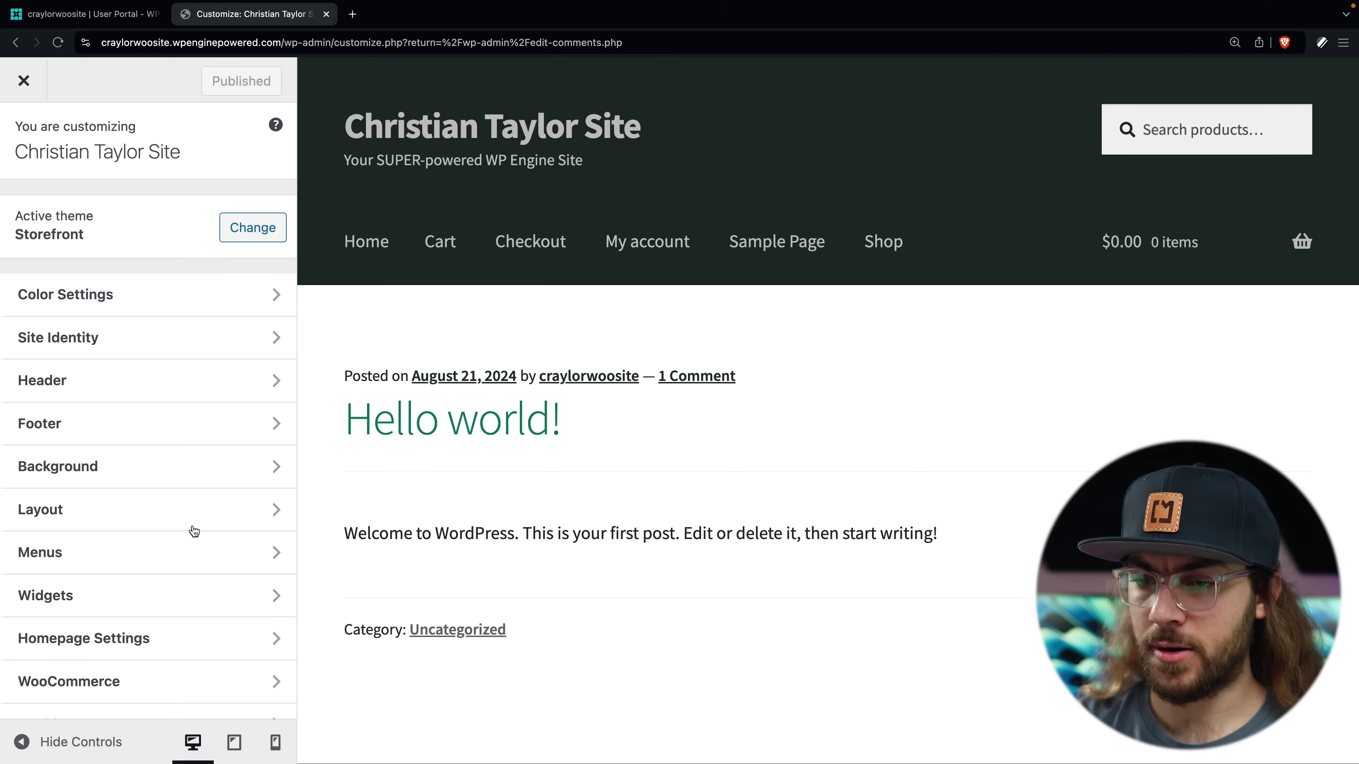
pyautogui.scroll(-1, 195, 531)
pyautogui.click(201, 536)
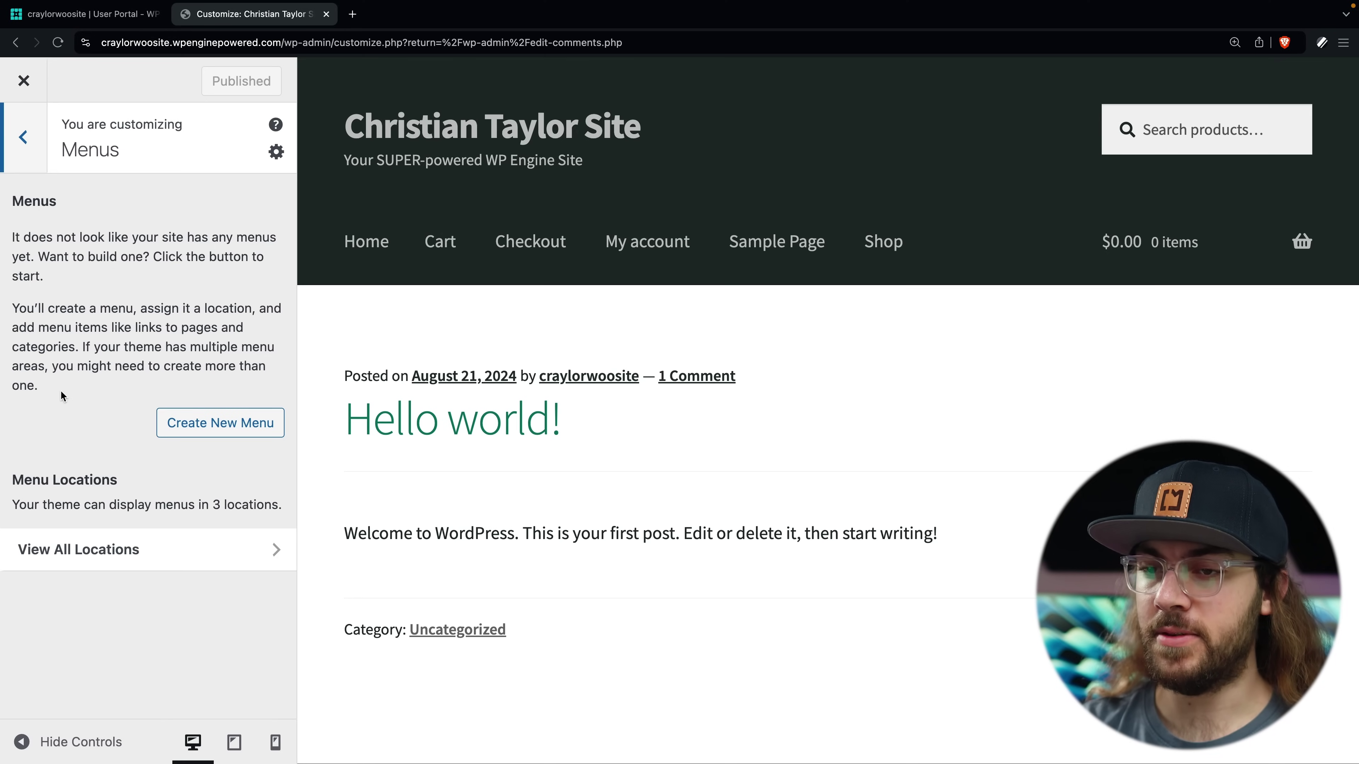
pyautogui.click(24, 140)
pyautogui.click(109, 571)
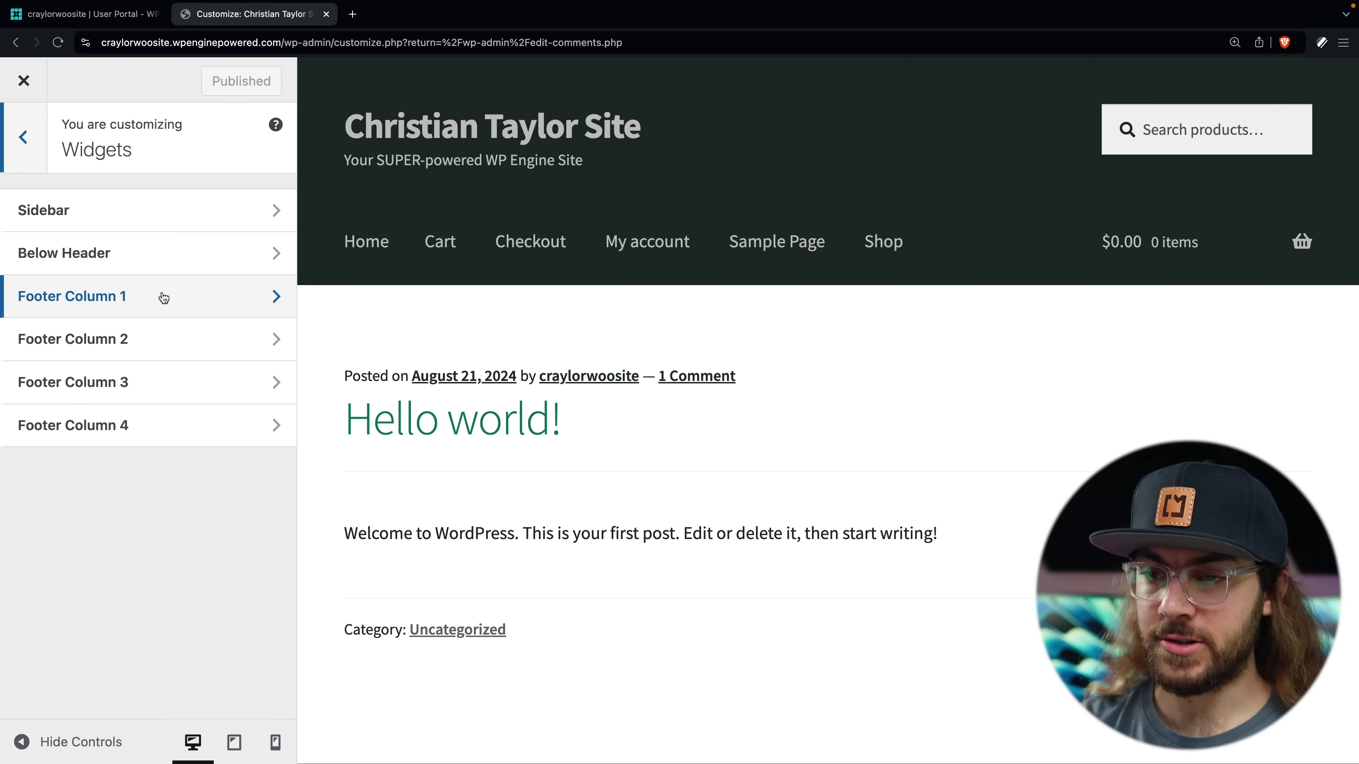
pyautogui.click(165, 304)
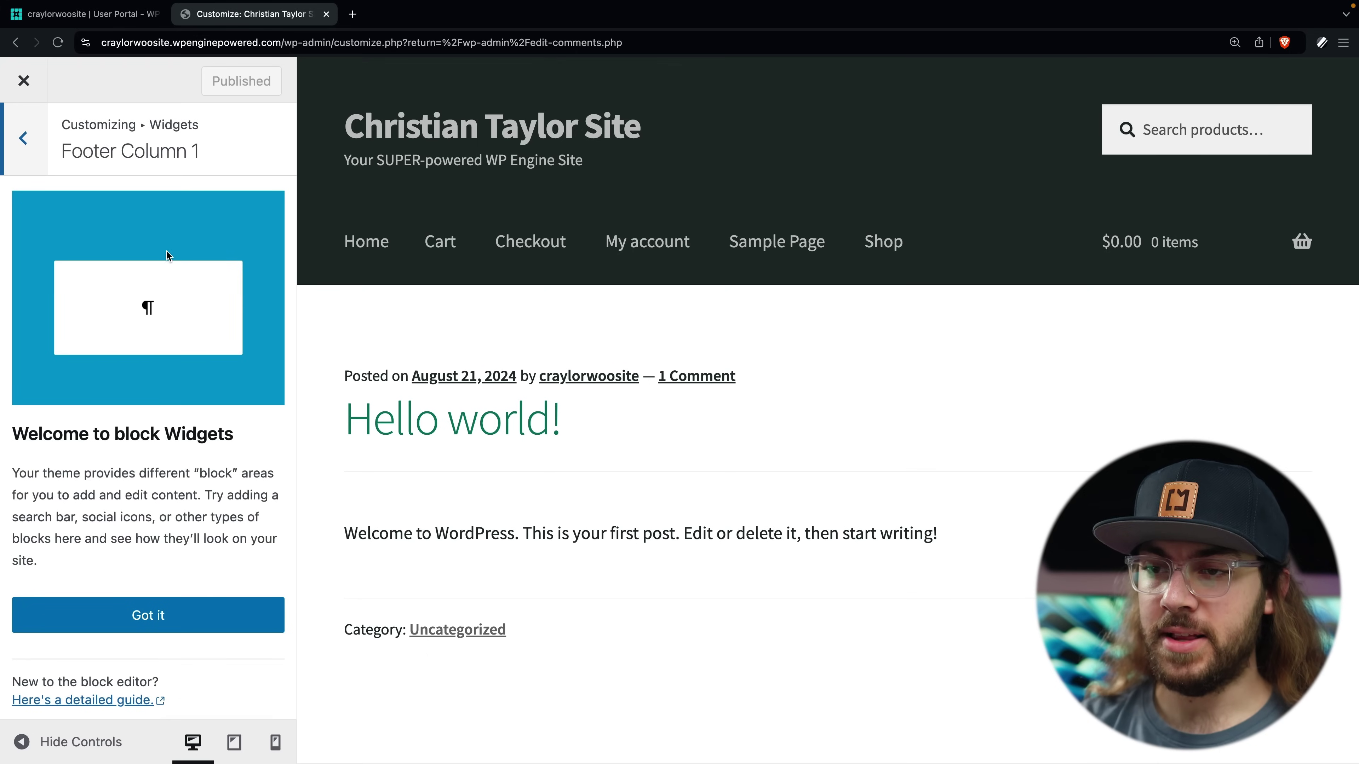
pyautogui.click(33, 88)
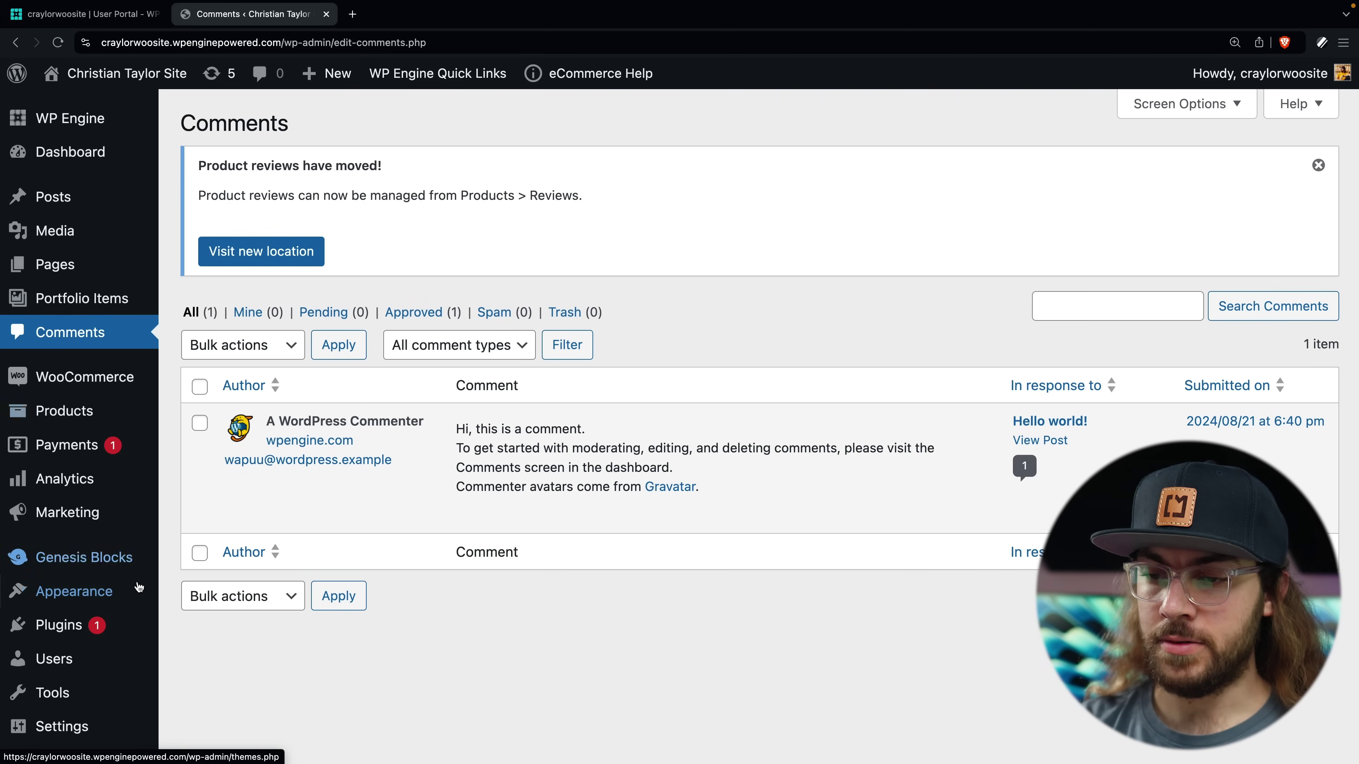
# Open the block Widgets editor and expand the Footer Column 1 widget area.
pyautogui.moveTo(75, 591)
pyautogui.click(185, 603)
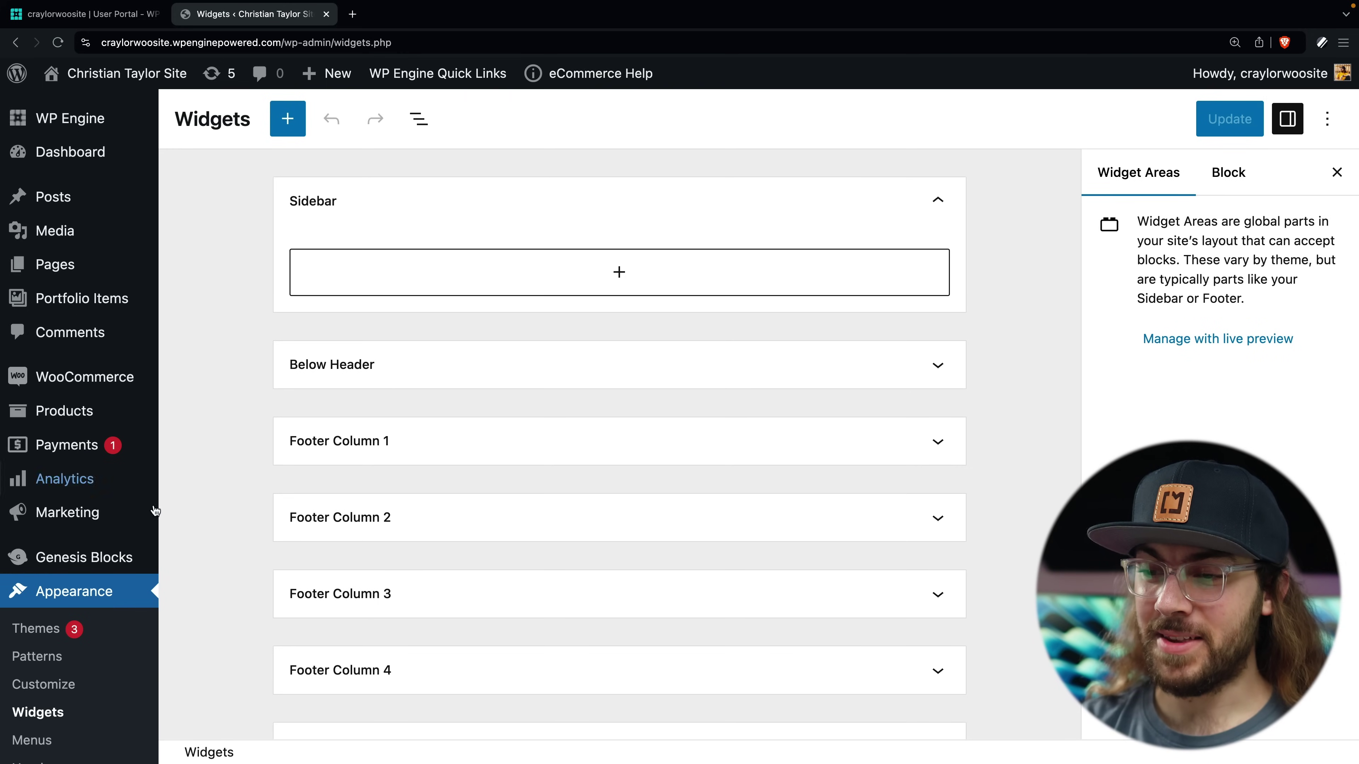
pyautogui.click(905, 441)
pyautogui.scroll(-3, 762, 484)
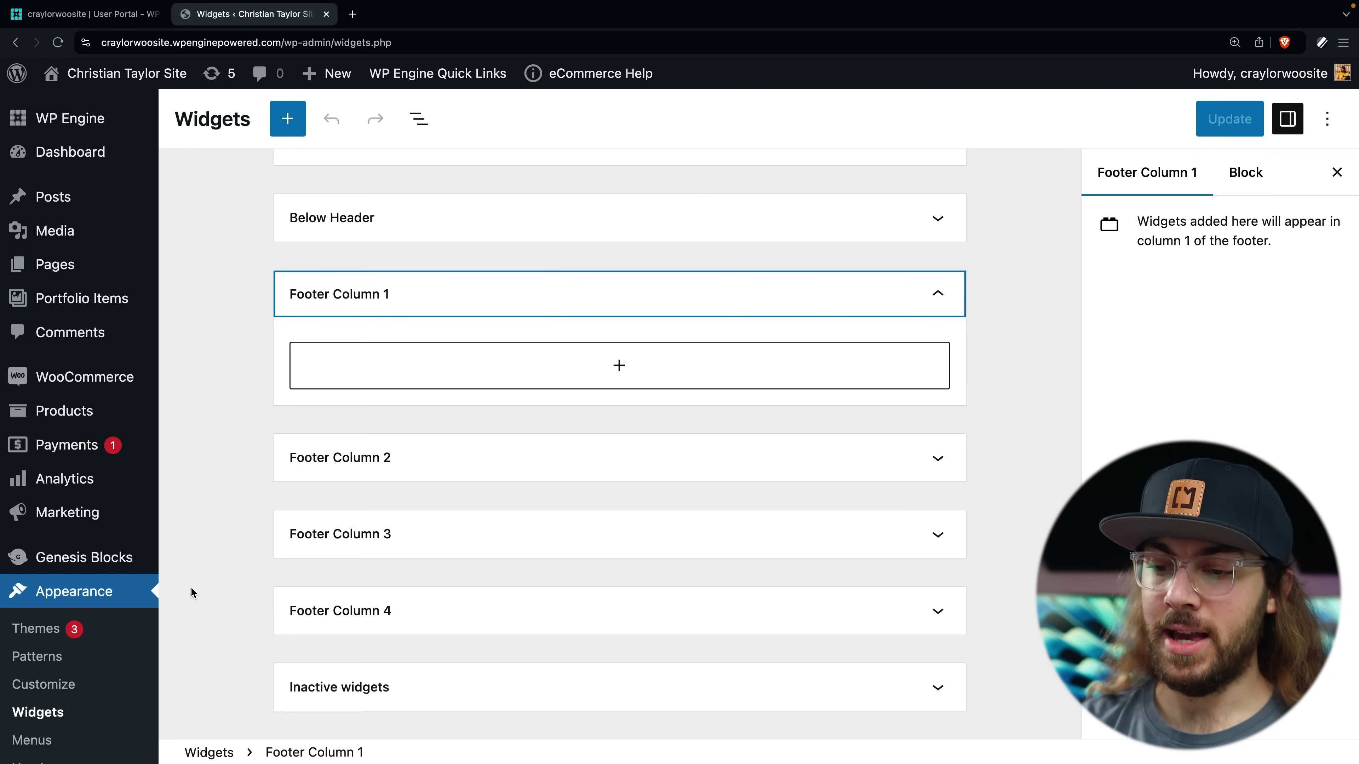
pyautogui.scroll(-2, 115, 607)
# Look over the Menus editor, then go to the Installed Plugins list.
pyautogui.click(32, 659)
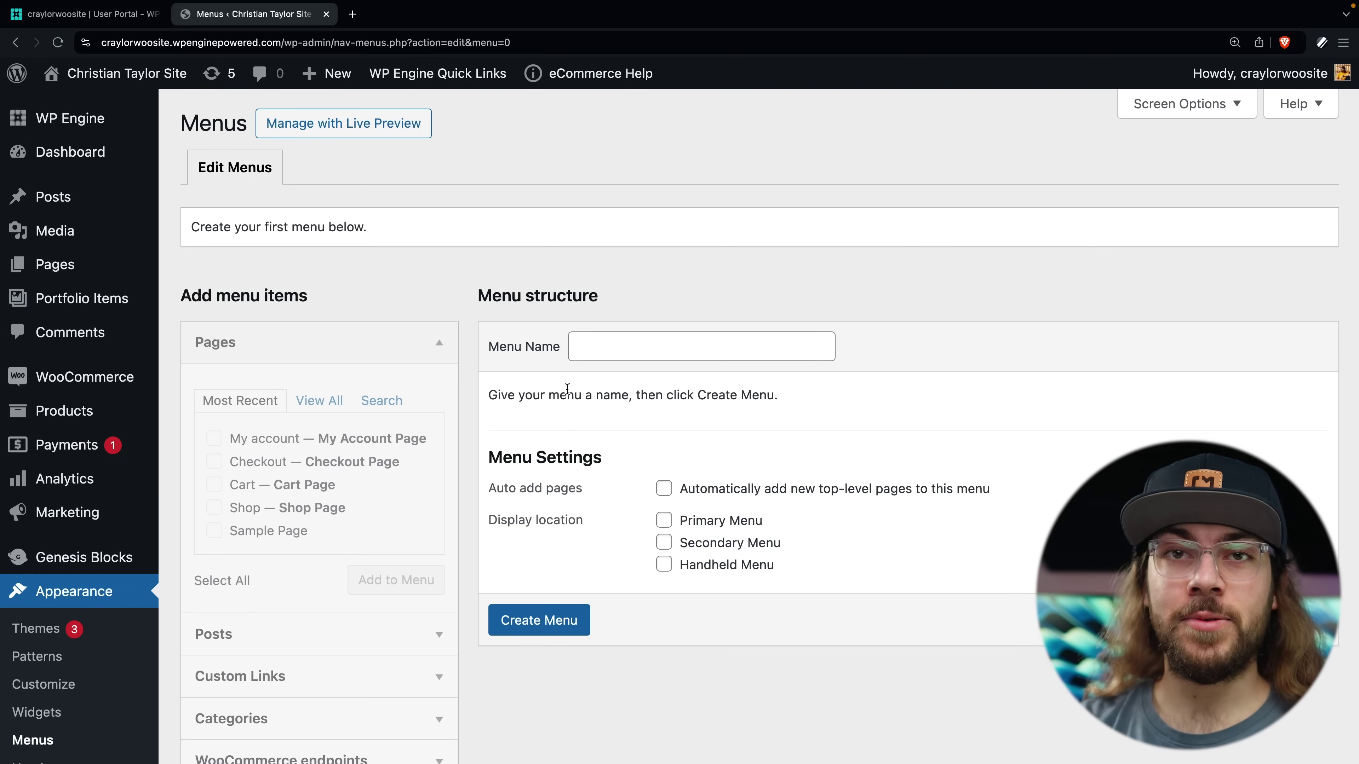
pyautogui.scroll(-3, 567, 389)
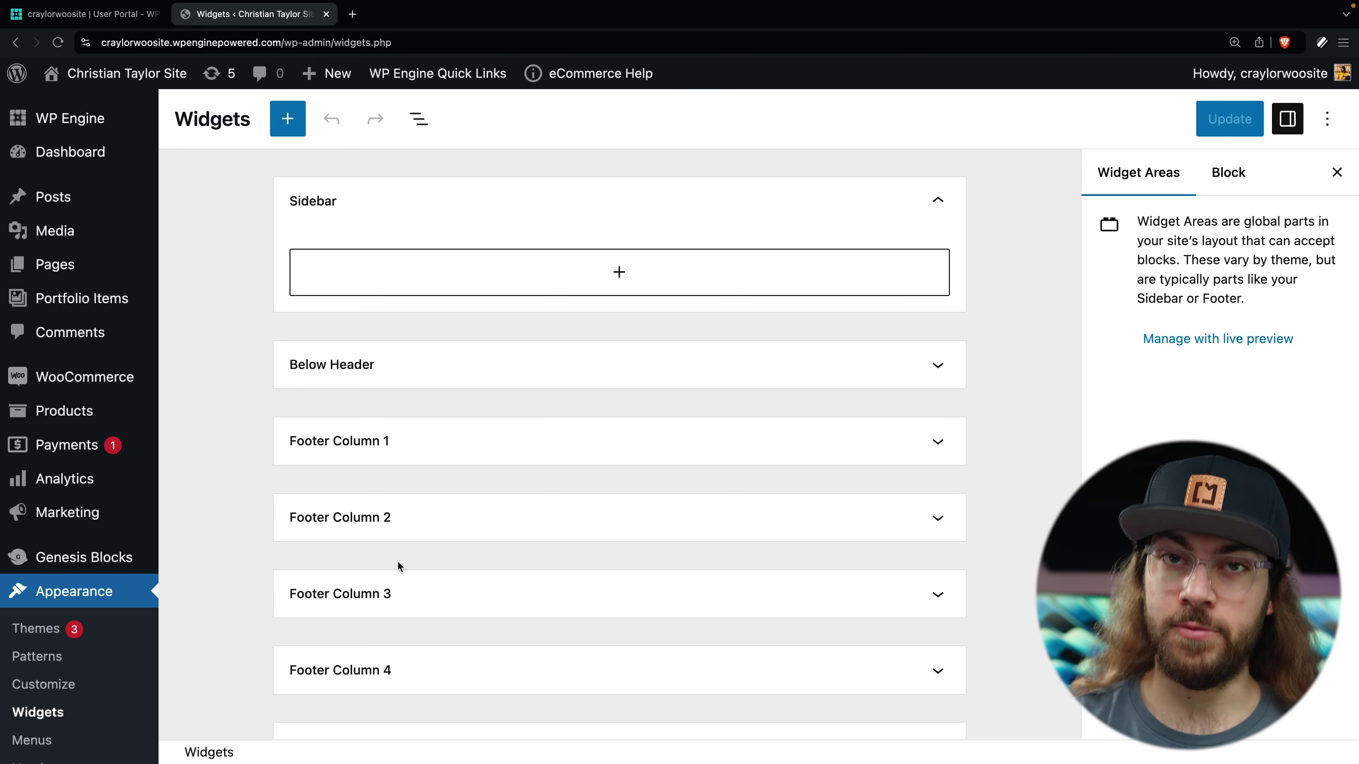
pyautogui.scroll(-2, 397, 561)
pyautogui.scroll(-5, 81, 535)
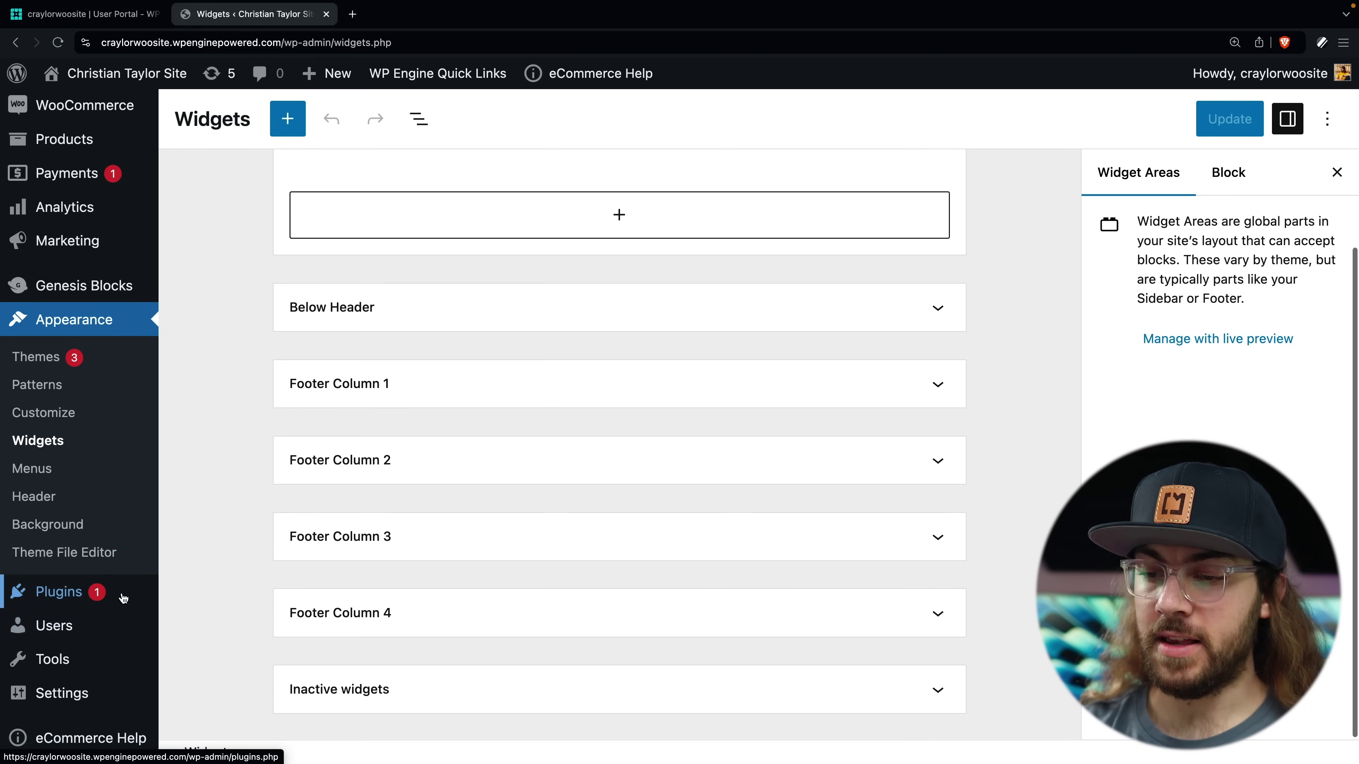
pyautogui.click(123, 598)
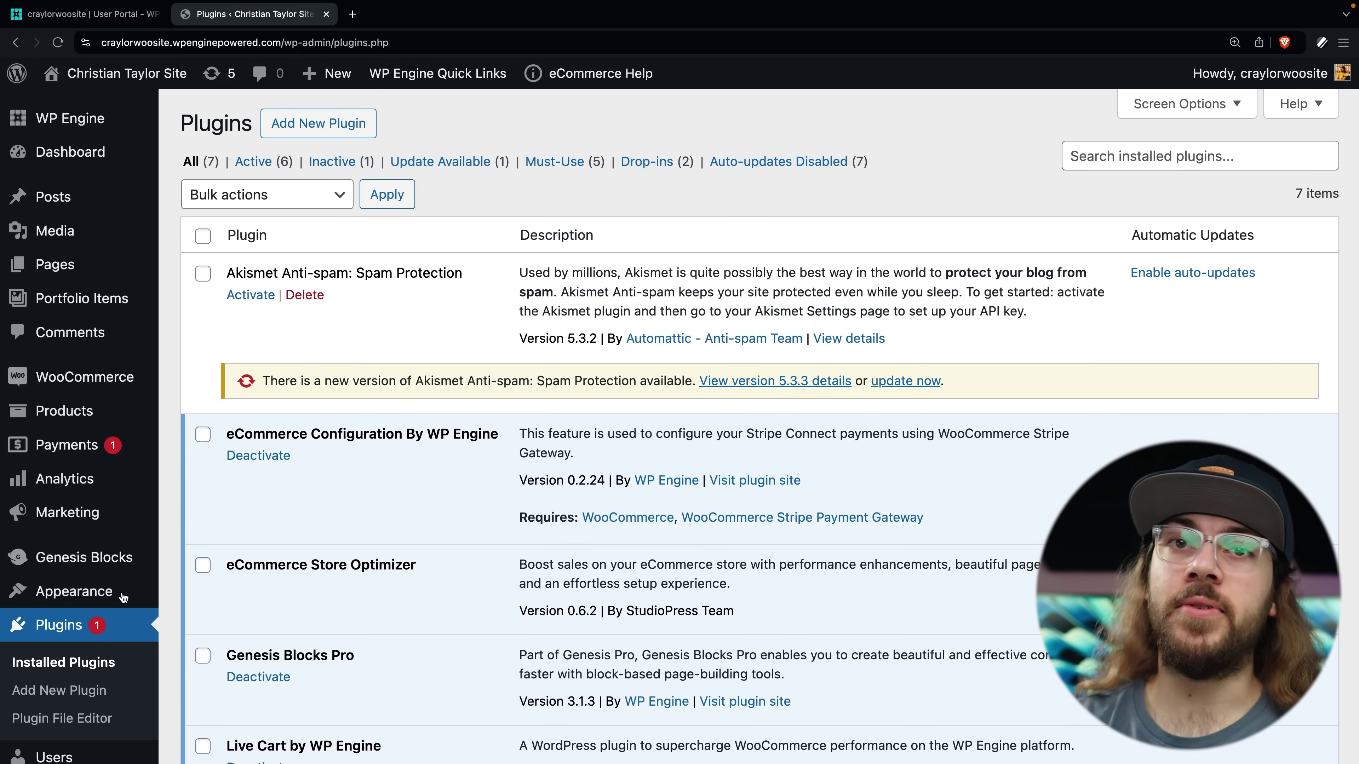
# Open the All Users page showing the single Administrator account.
pyautogui.scroll(-3, 123, 598)
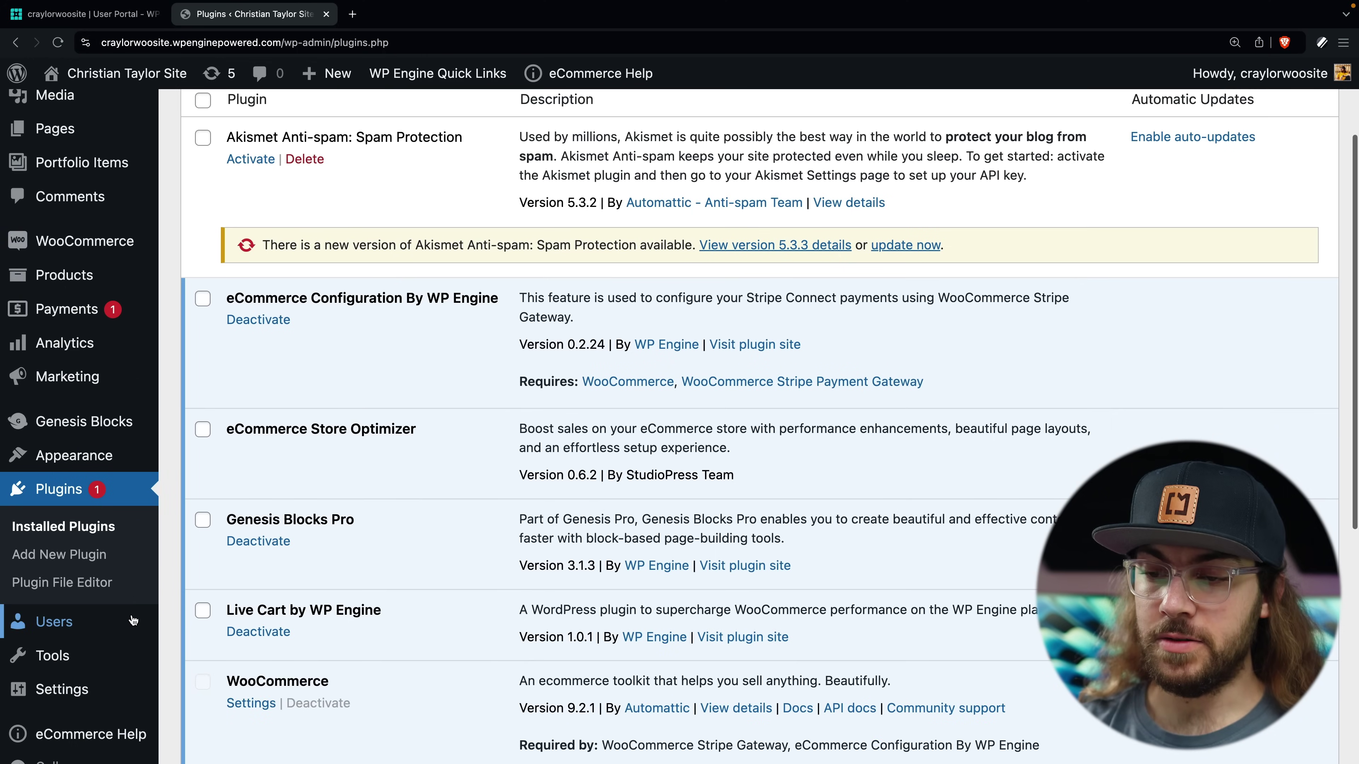
pyautogui.click(131, 620)
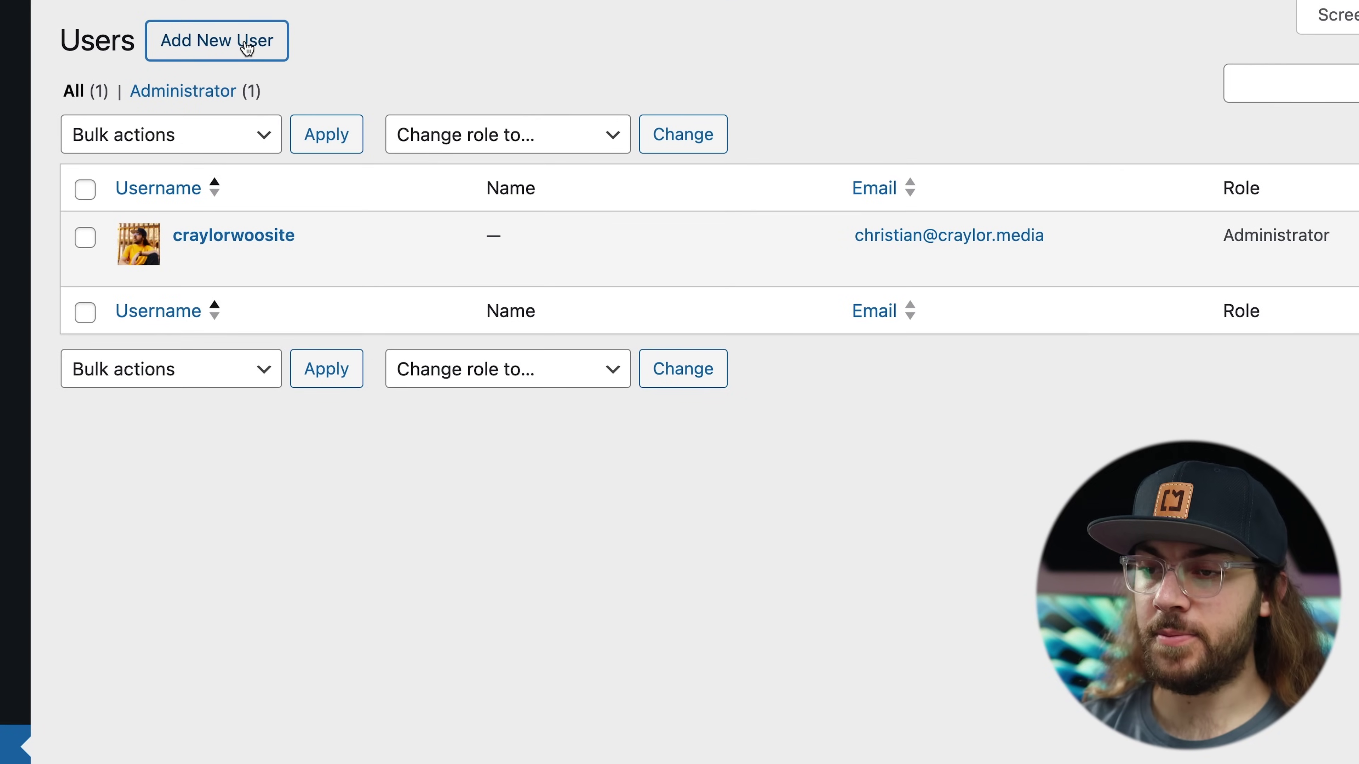
# Begin an Add New User form and set its role to Shop manager, keeping the generated password.
pyautogui.click(246, 49)
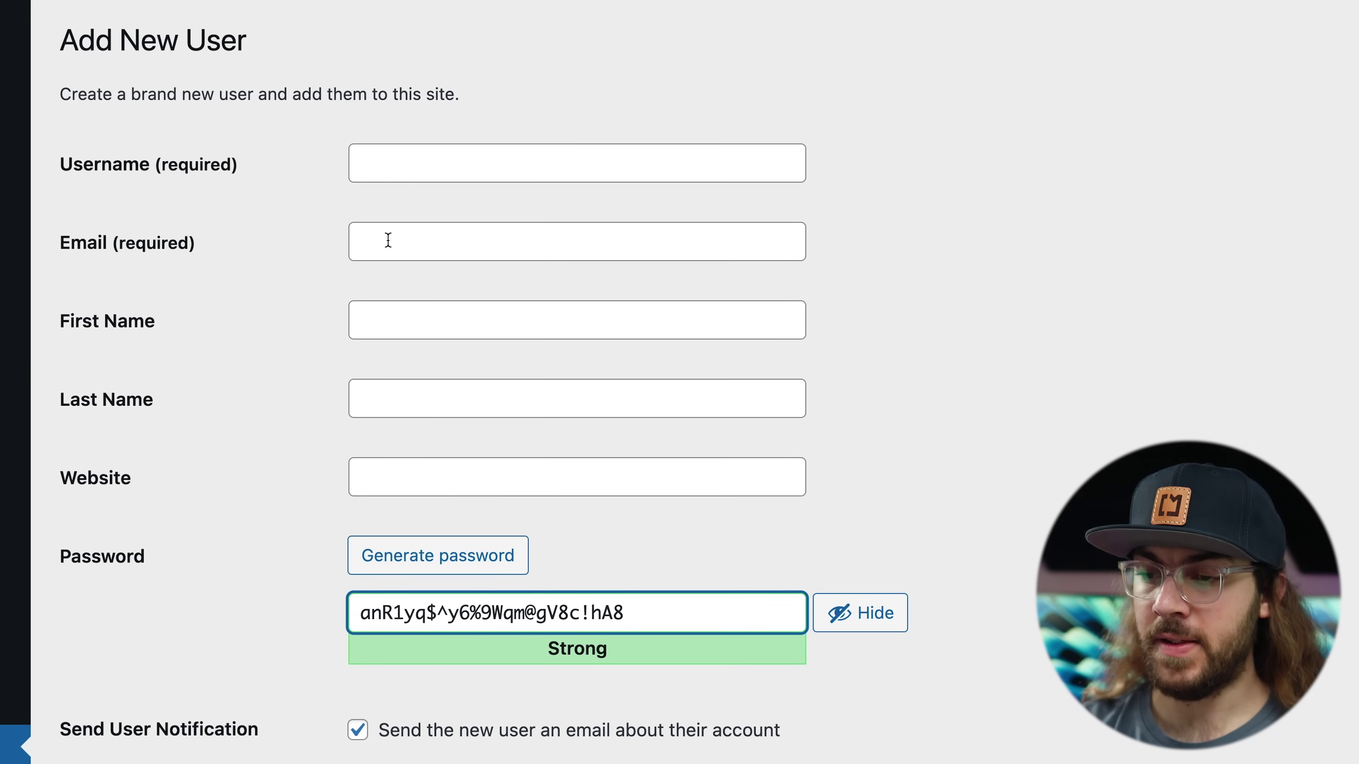
pyautogui.scroll(-5, 418, 550)
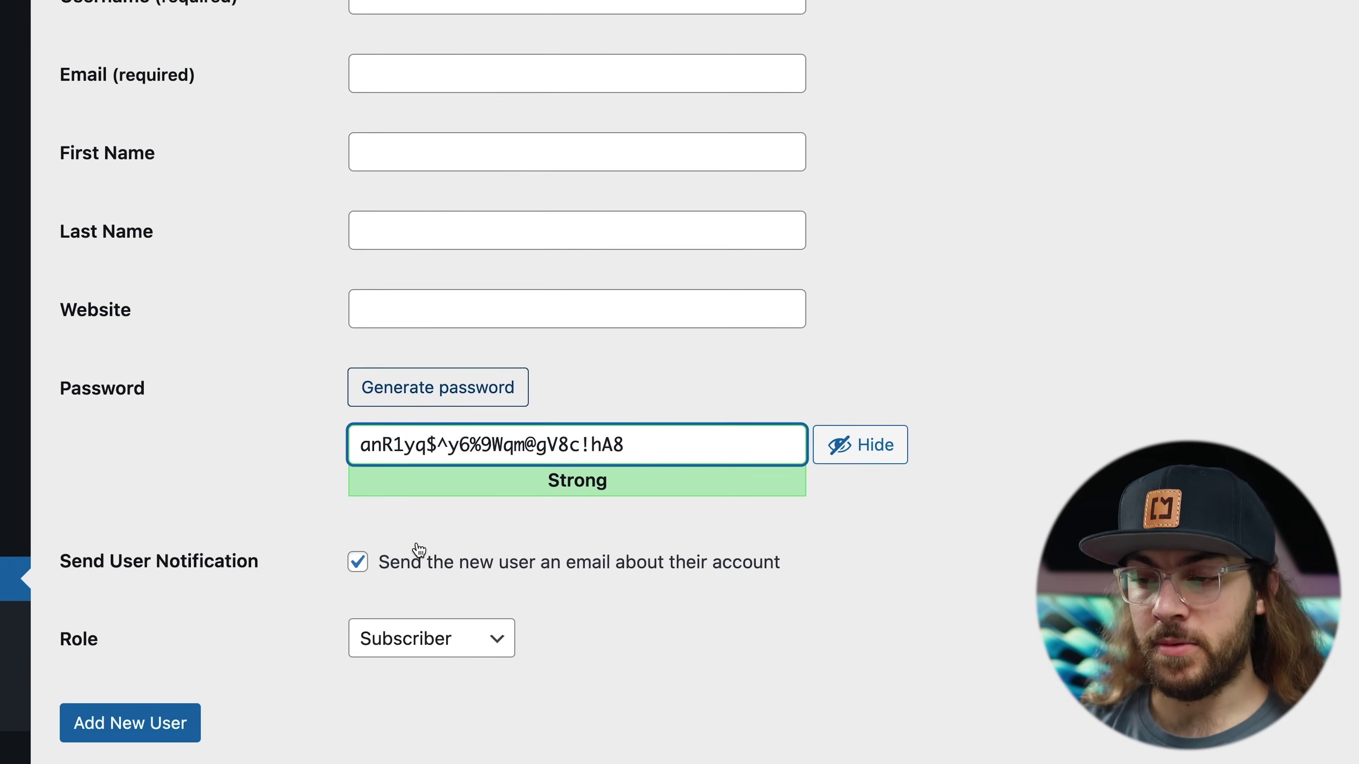
pyautogui.click(439, 588)
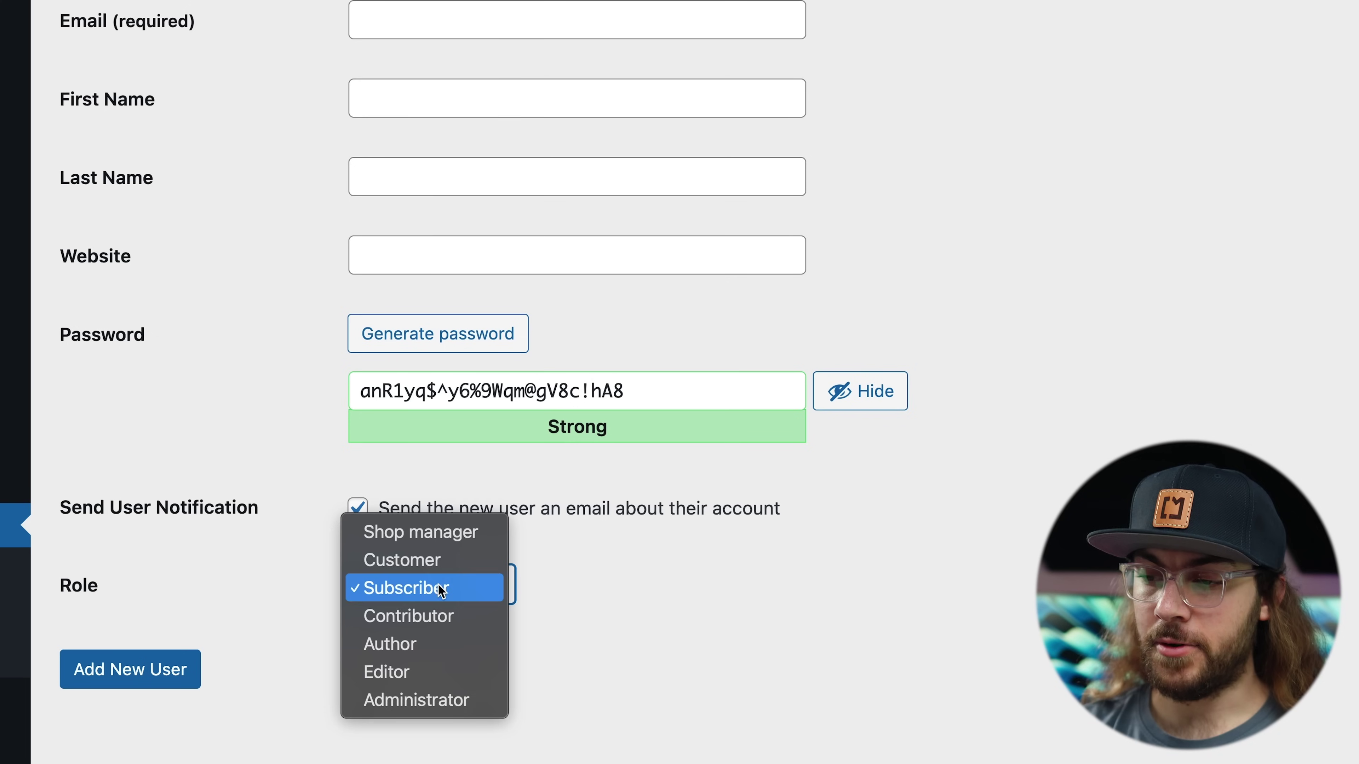
pyautogui.click(461, 700)
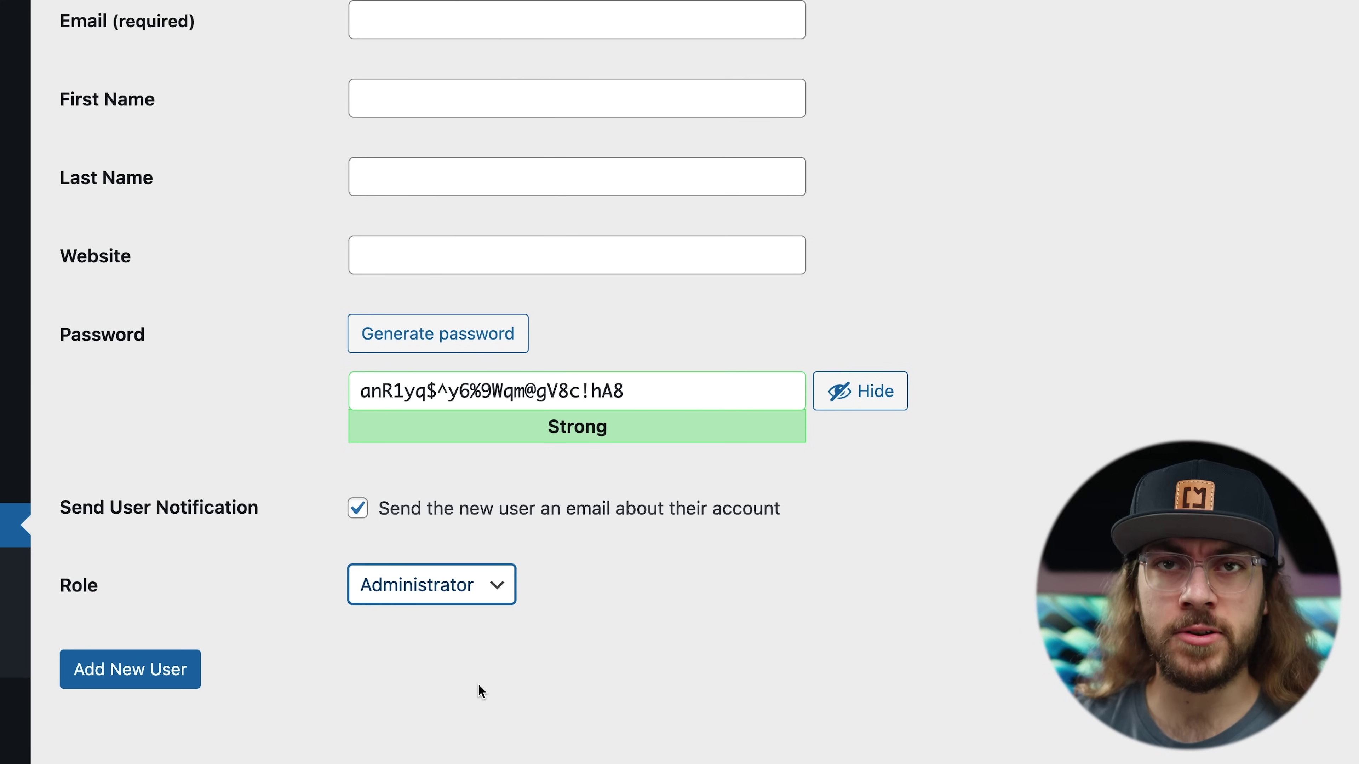
pyautogui.click(477, 684)
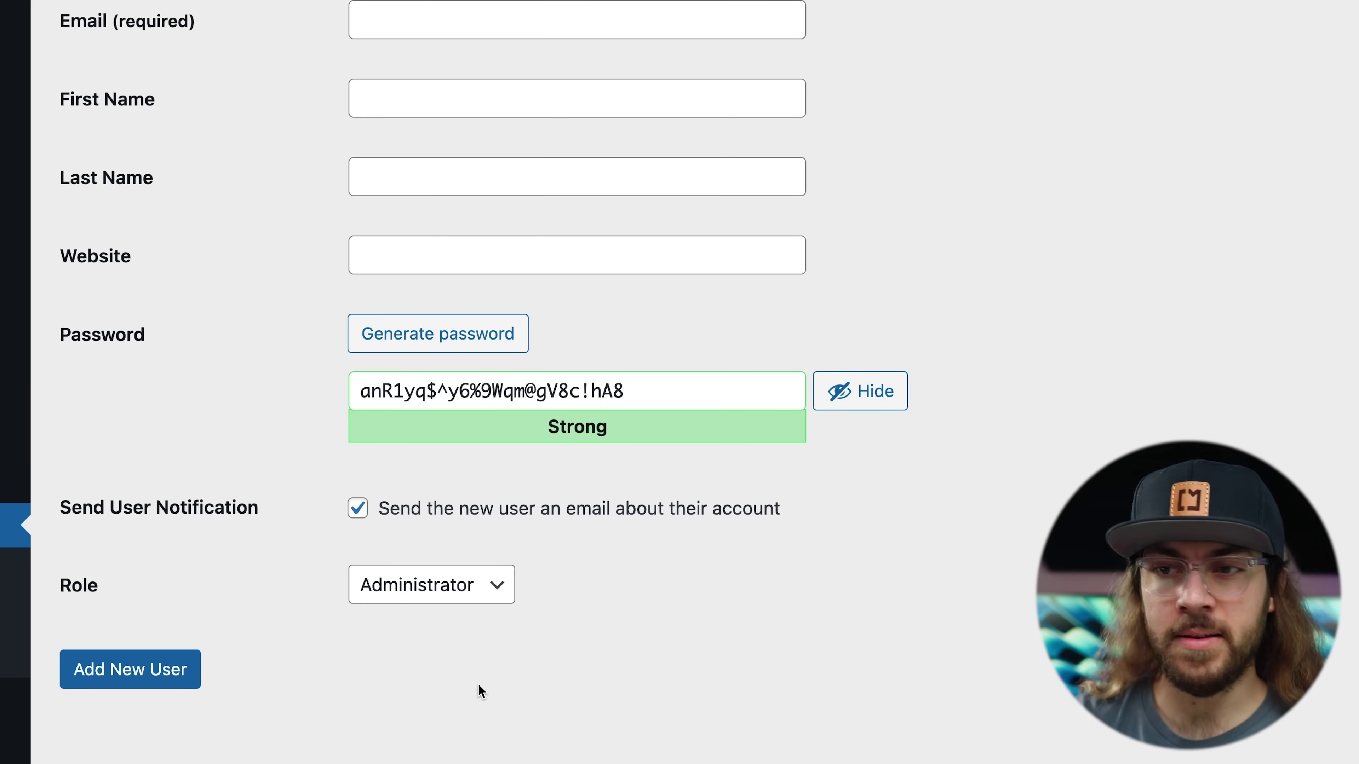
pyautogui.click(483, 585)
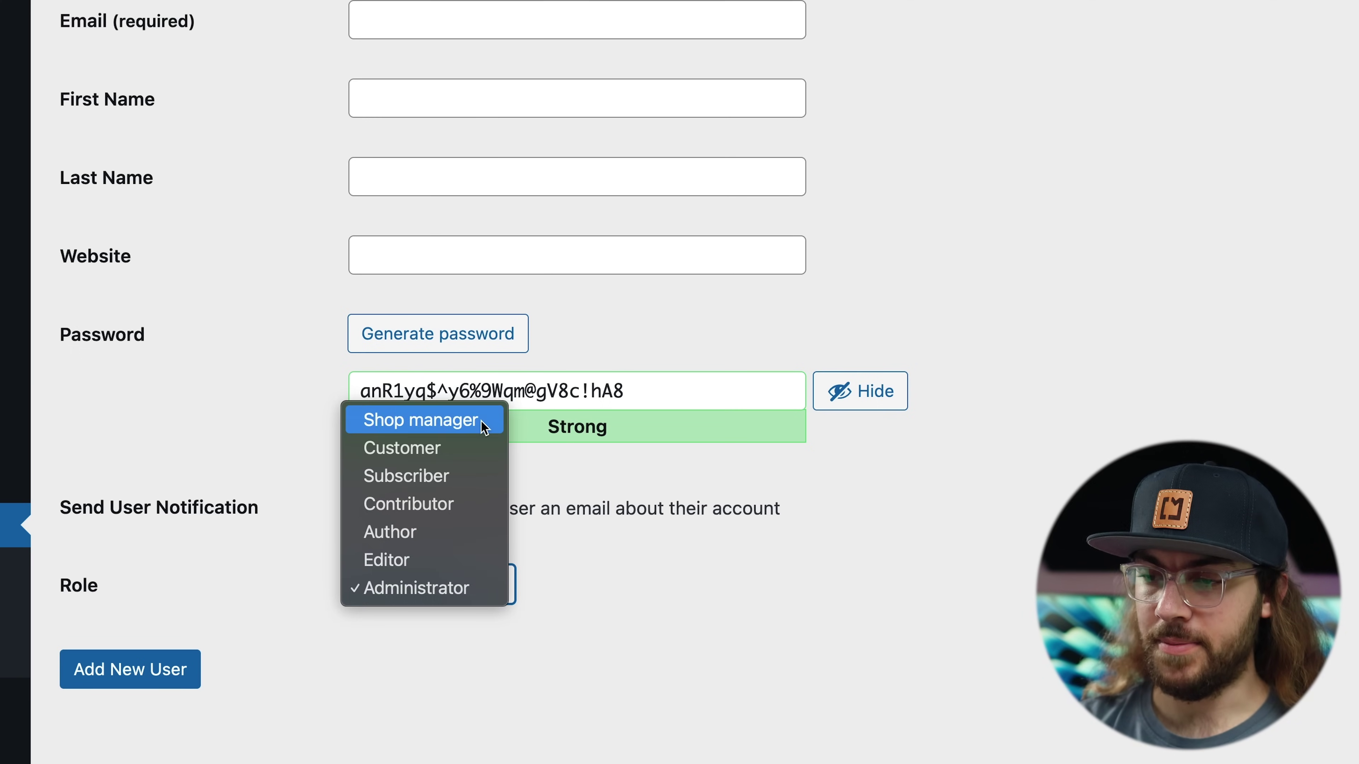
pyautogui.click(484, 422)
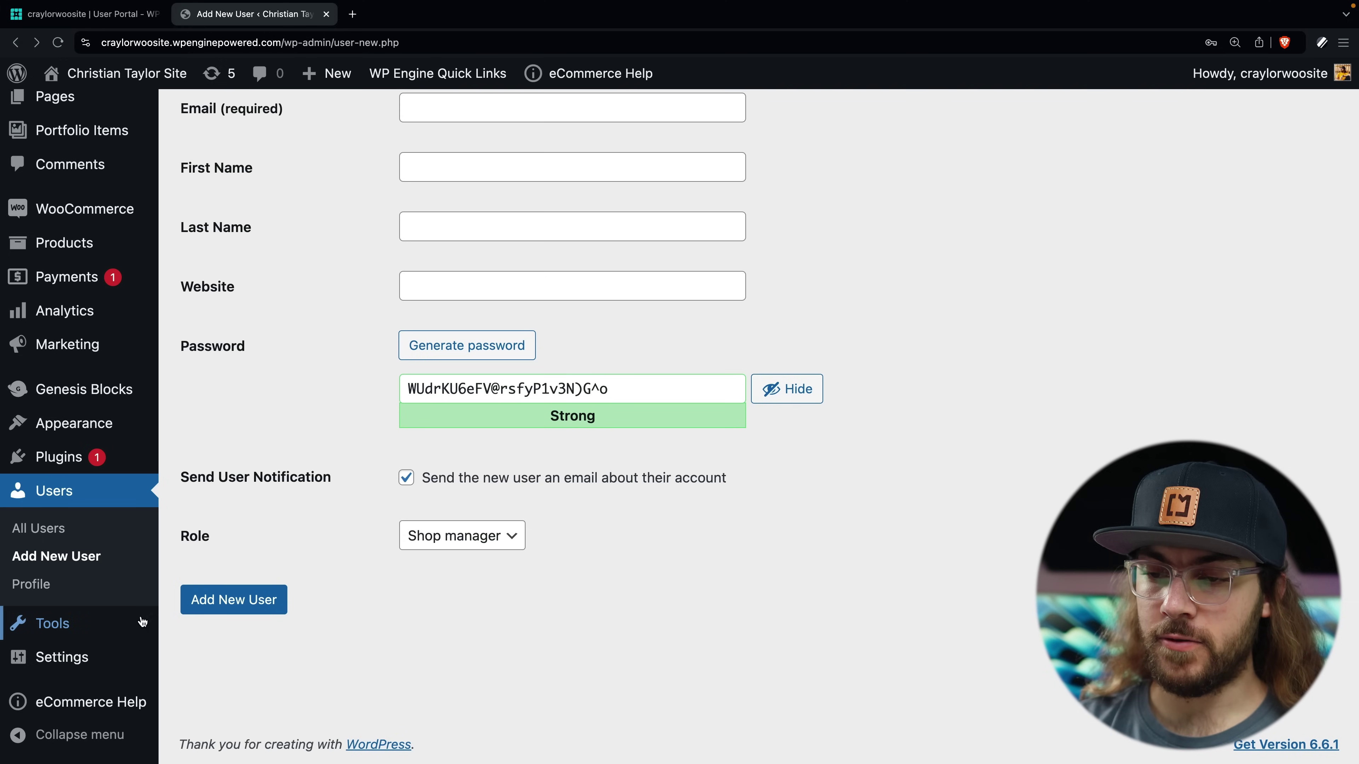
# Review General Settings: Subscriber default role, UTC+0 timezone and weeks starting Monday.
pyautogui.moveTo(53, 624)
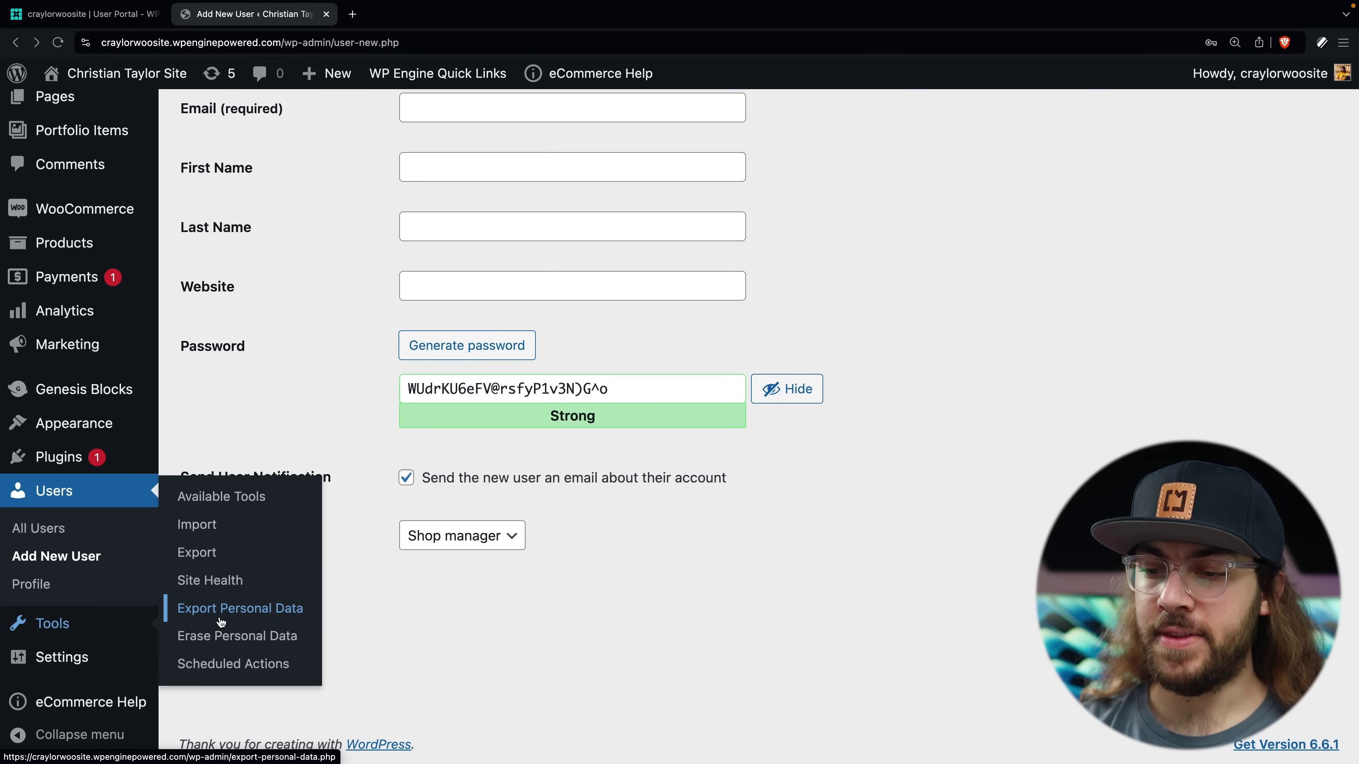
pyautogui.moveTo(121, 668)
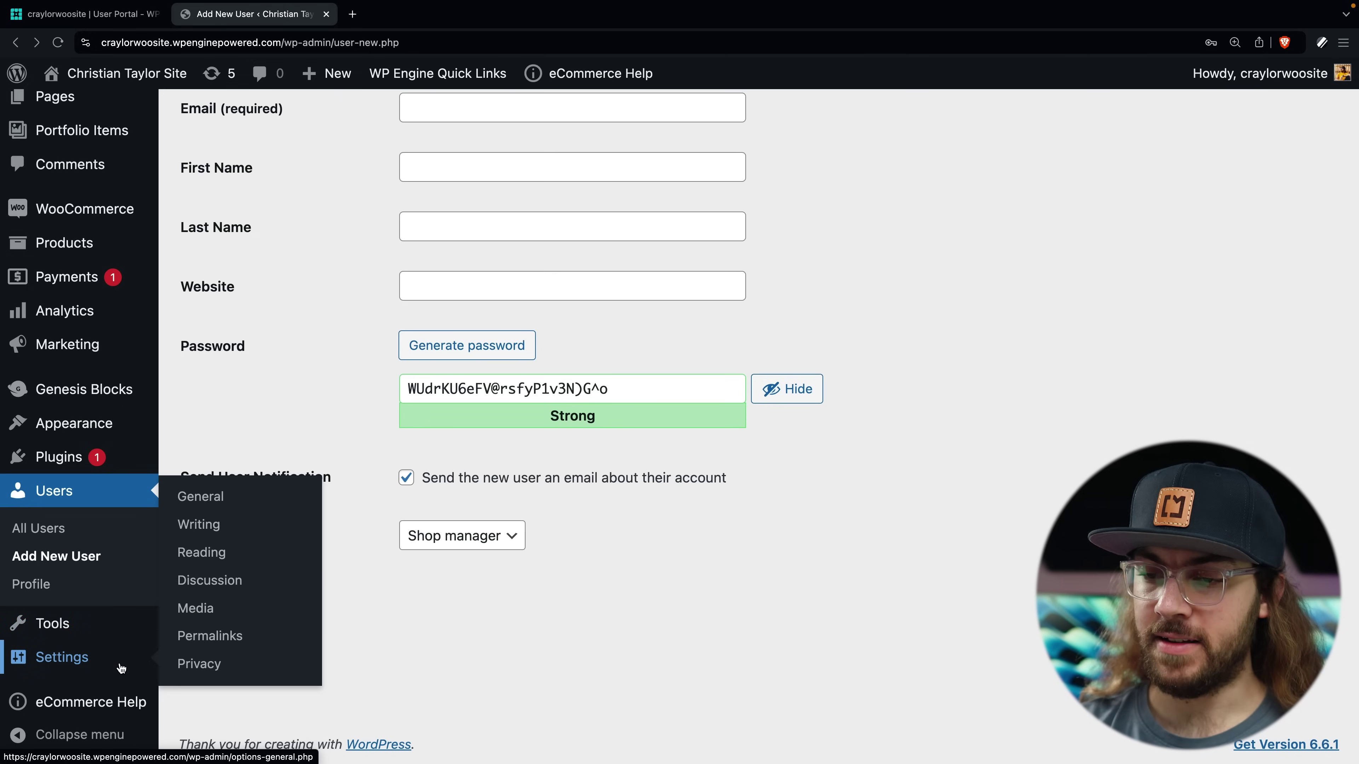
pyautogui.click(209, 499)
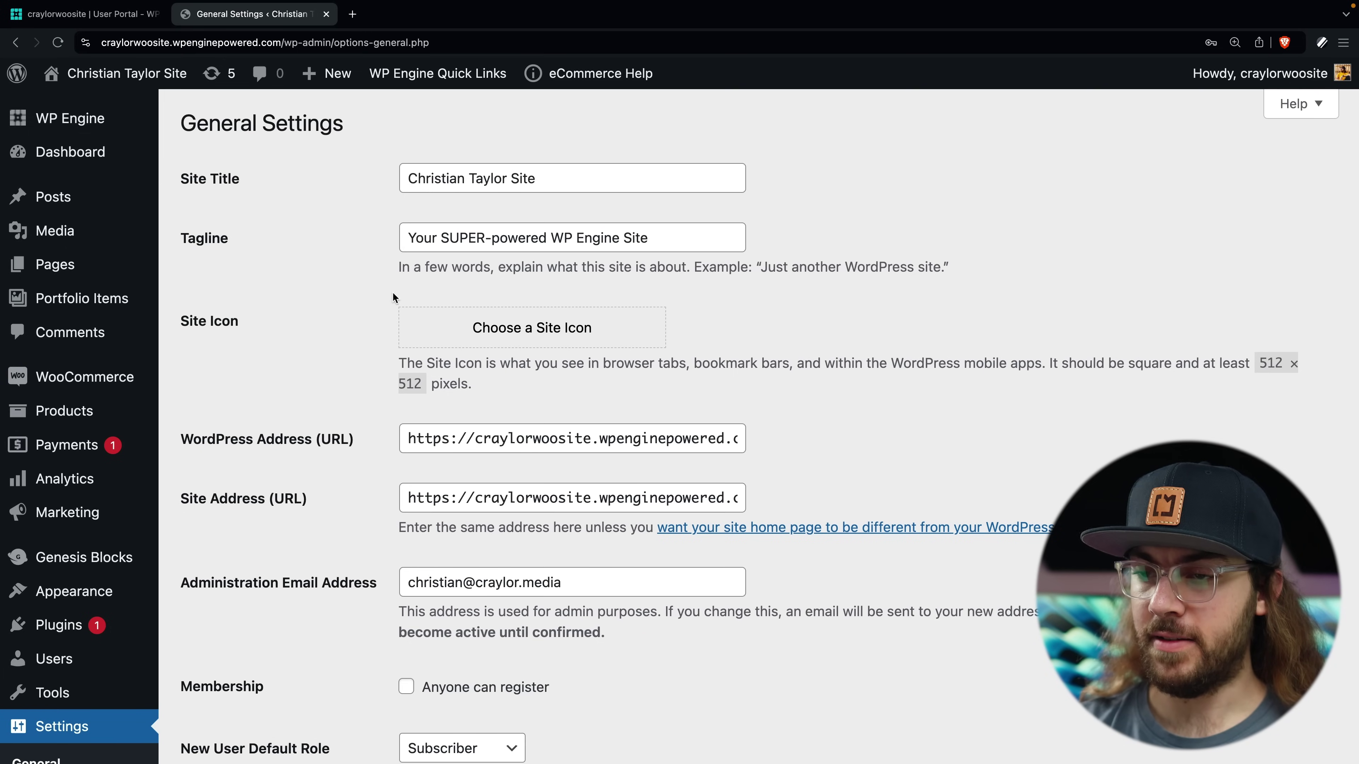
pyautogui.scroll(-7, 319, 424)
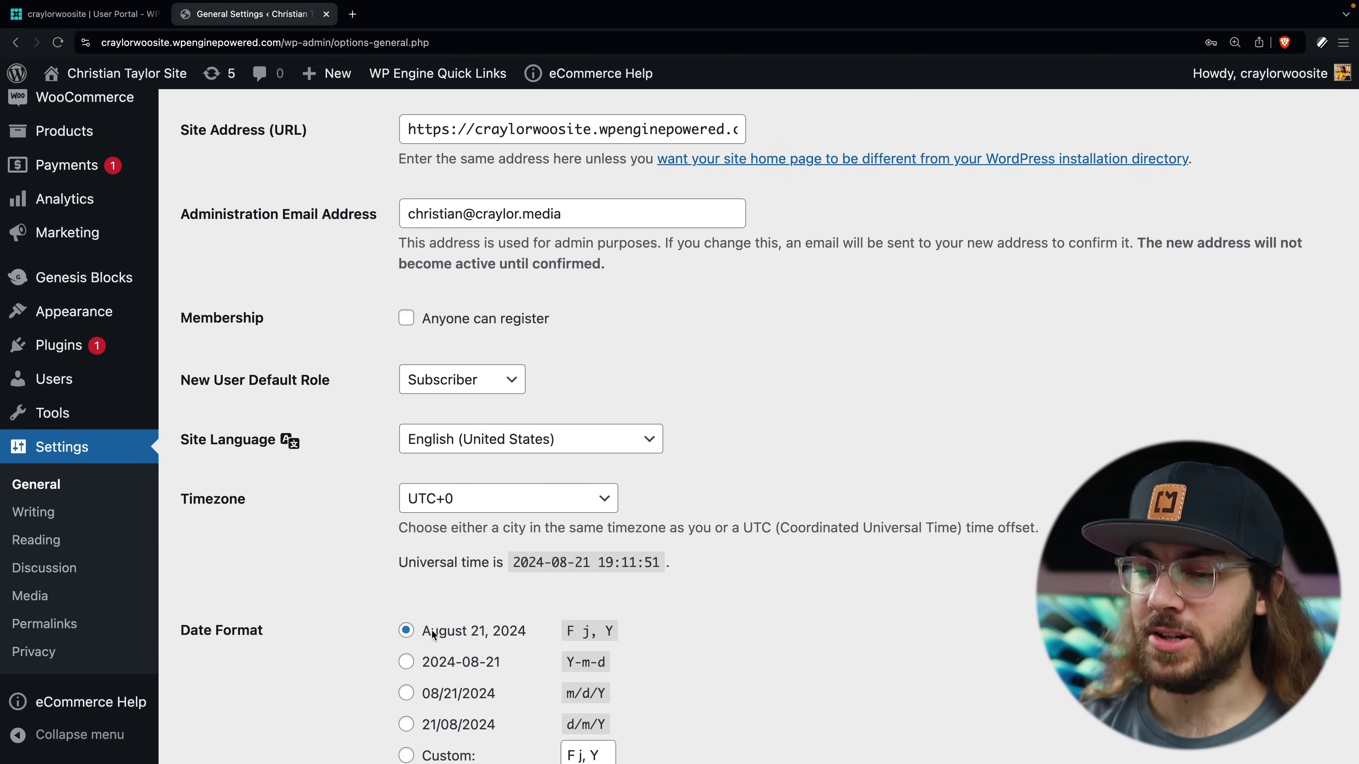
pyautogui.scroll(-3, 432, 629)
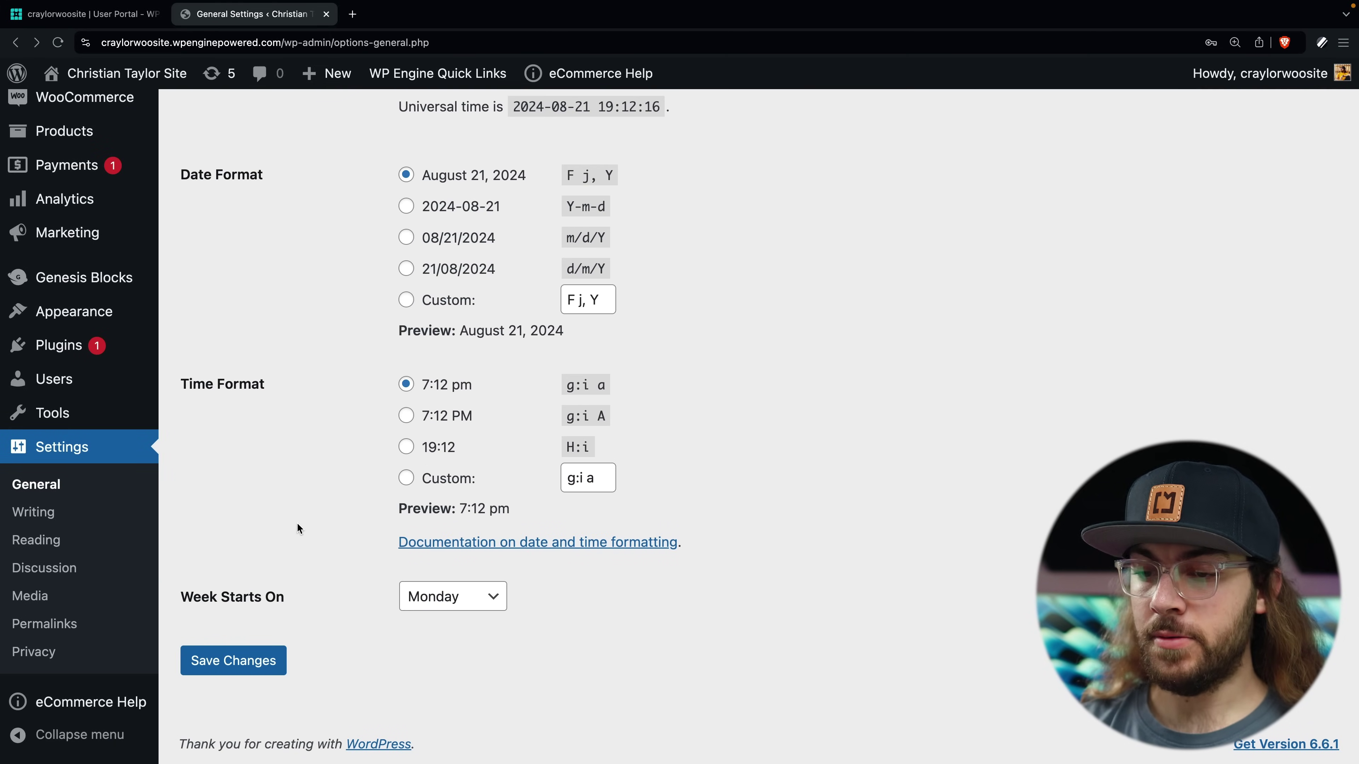
# Switch the permalink structure from plain links to Post name and save.
pyautogui.click(99, 633)
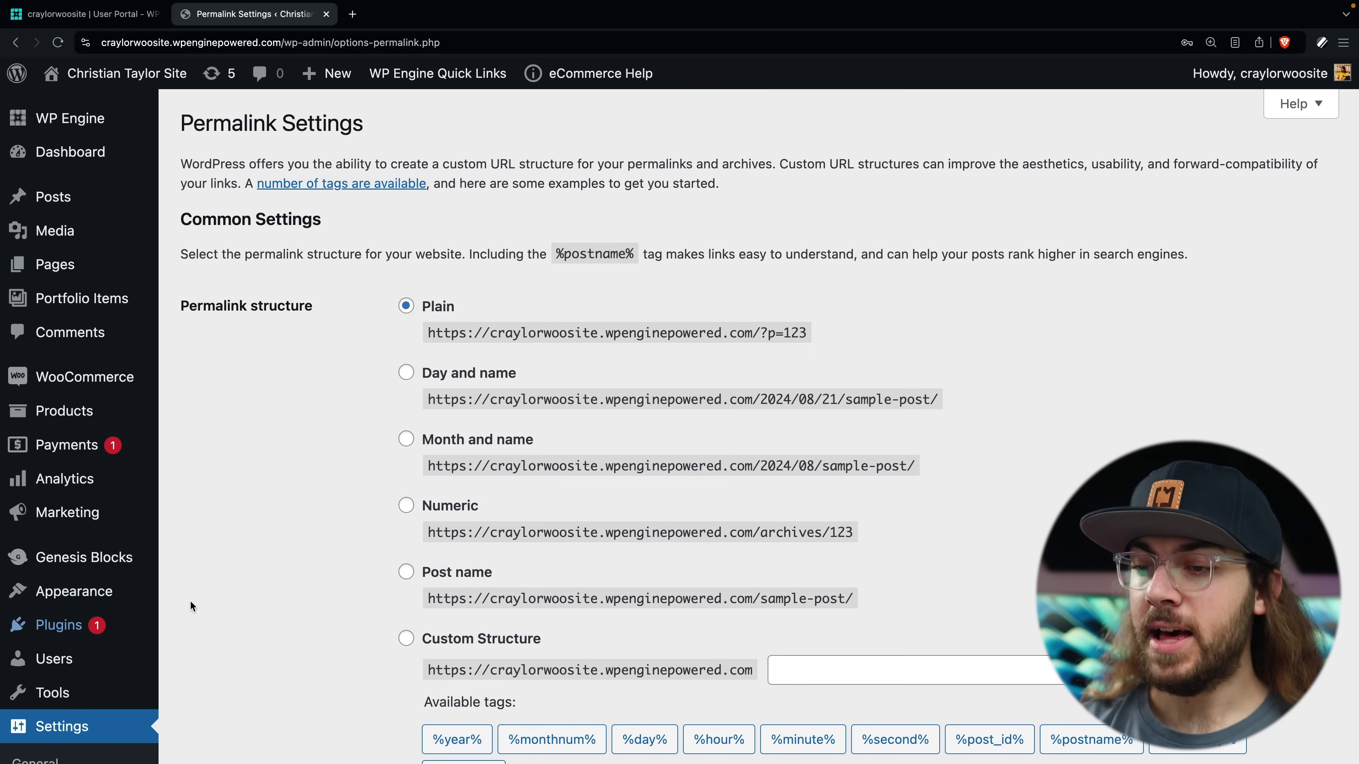
pyautogui.scroll(-1, 241, 587)
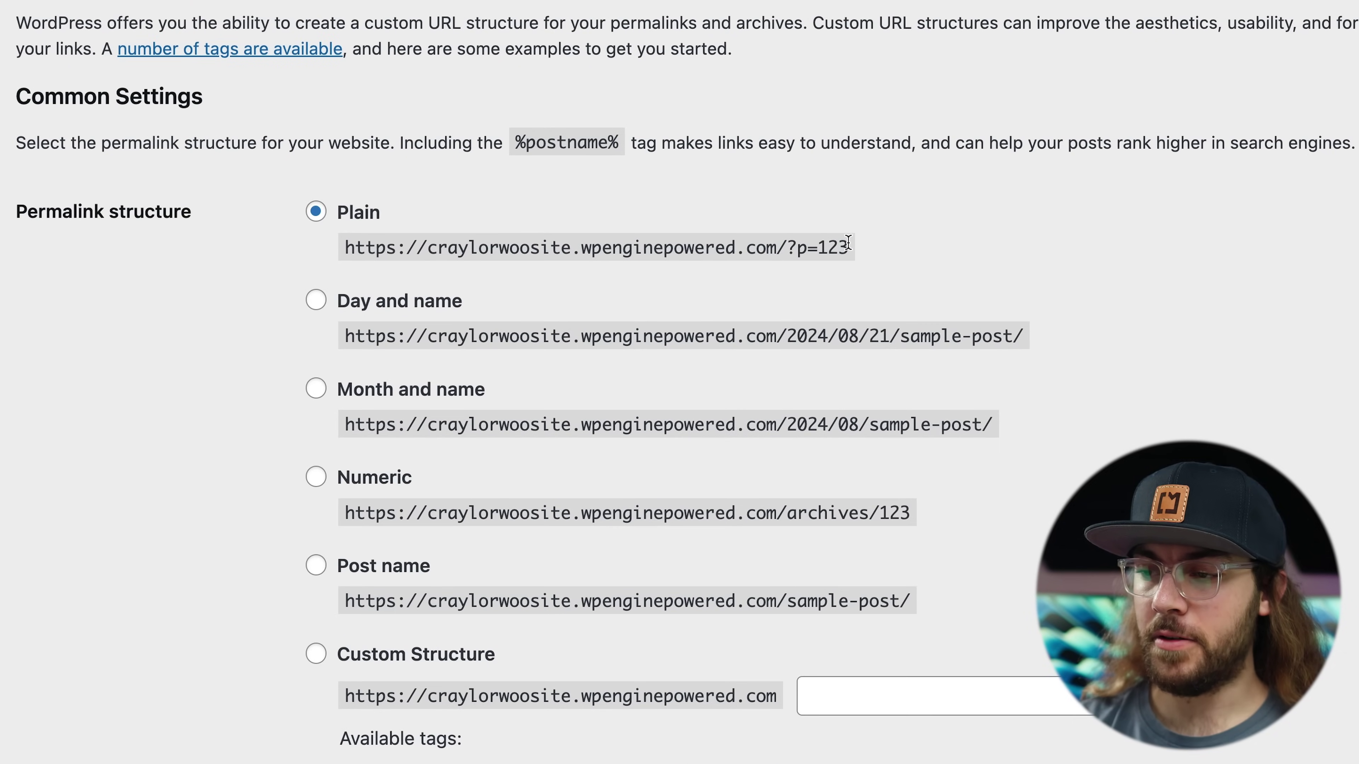
pyautogui.moveTo(848, 242); pyautogui.dragTo(779, 253)
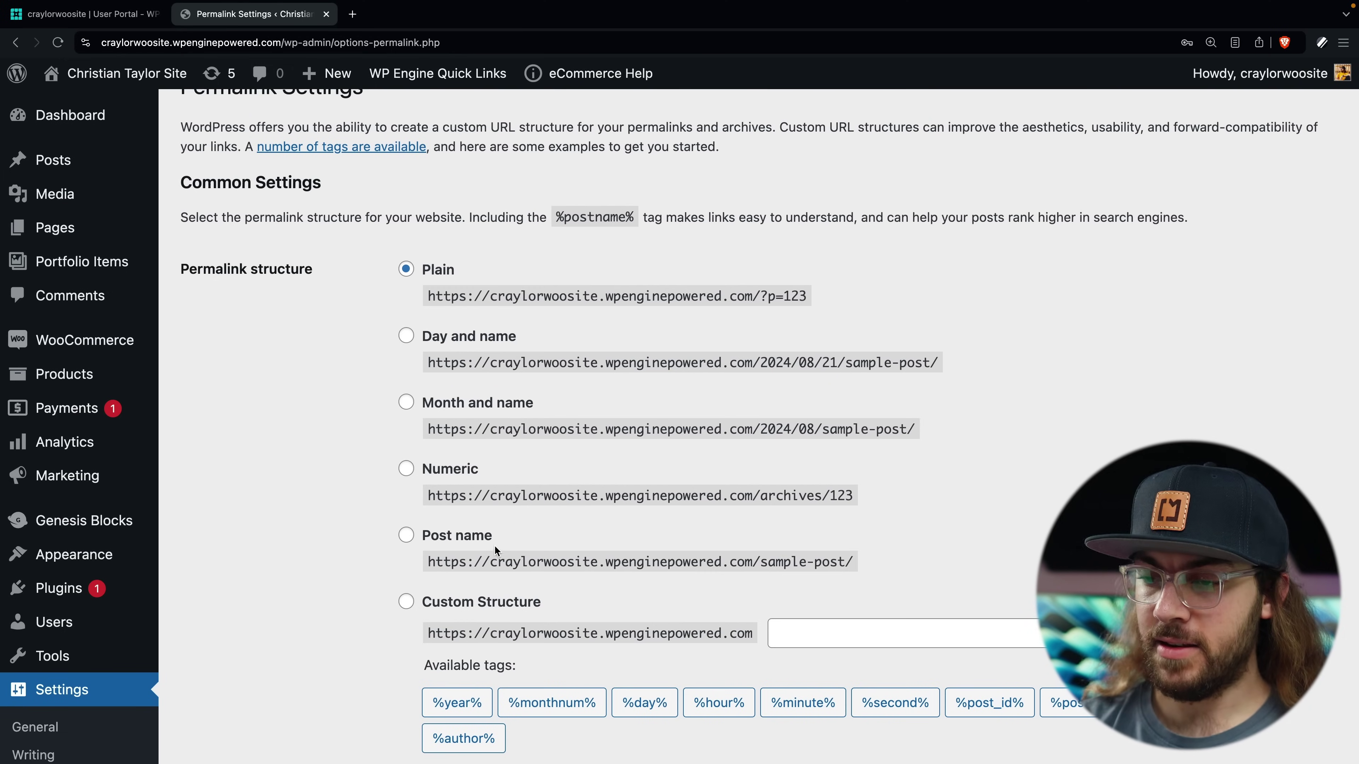
pyautogui.click(480, 538)
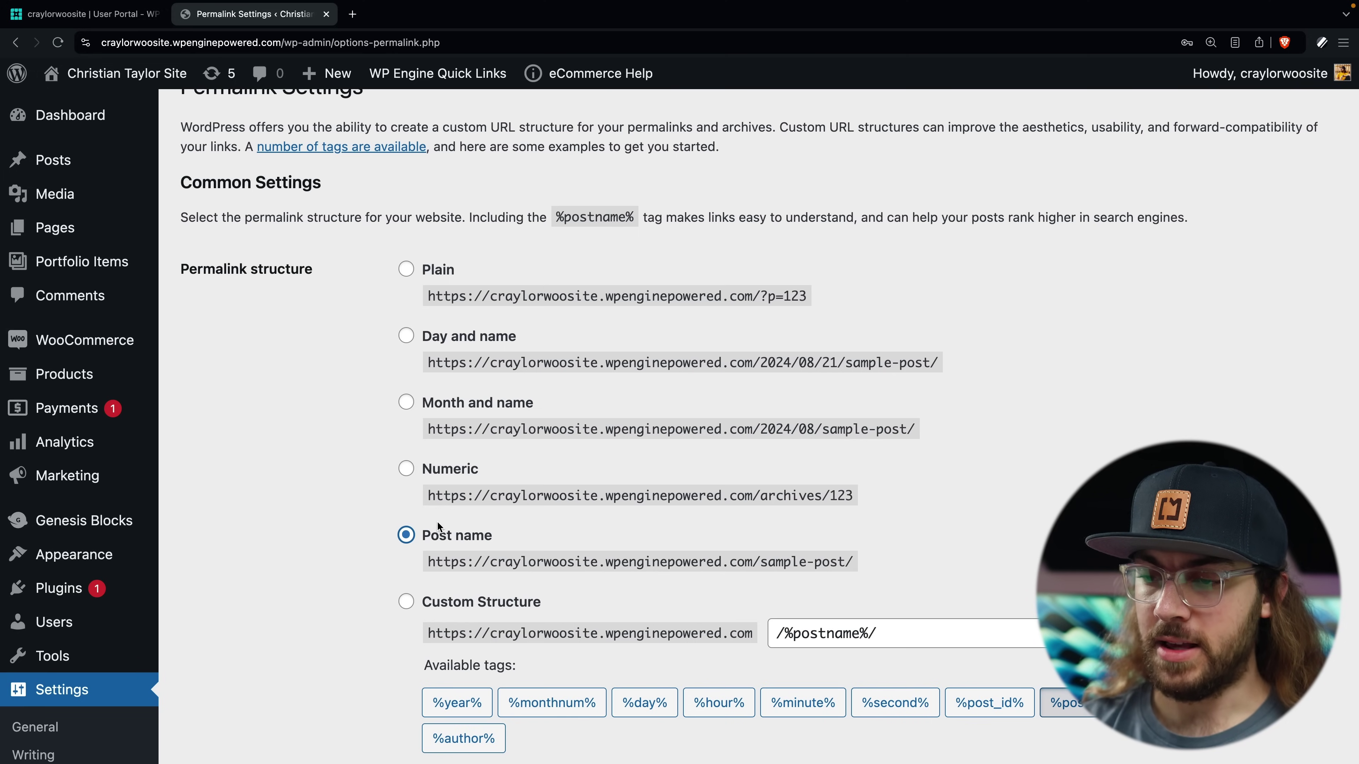
pyautogui.scroll(-5, 420, 534)
pyautogui.scroll(-15, 417, 533)
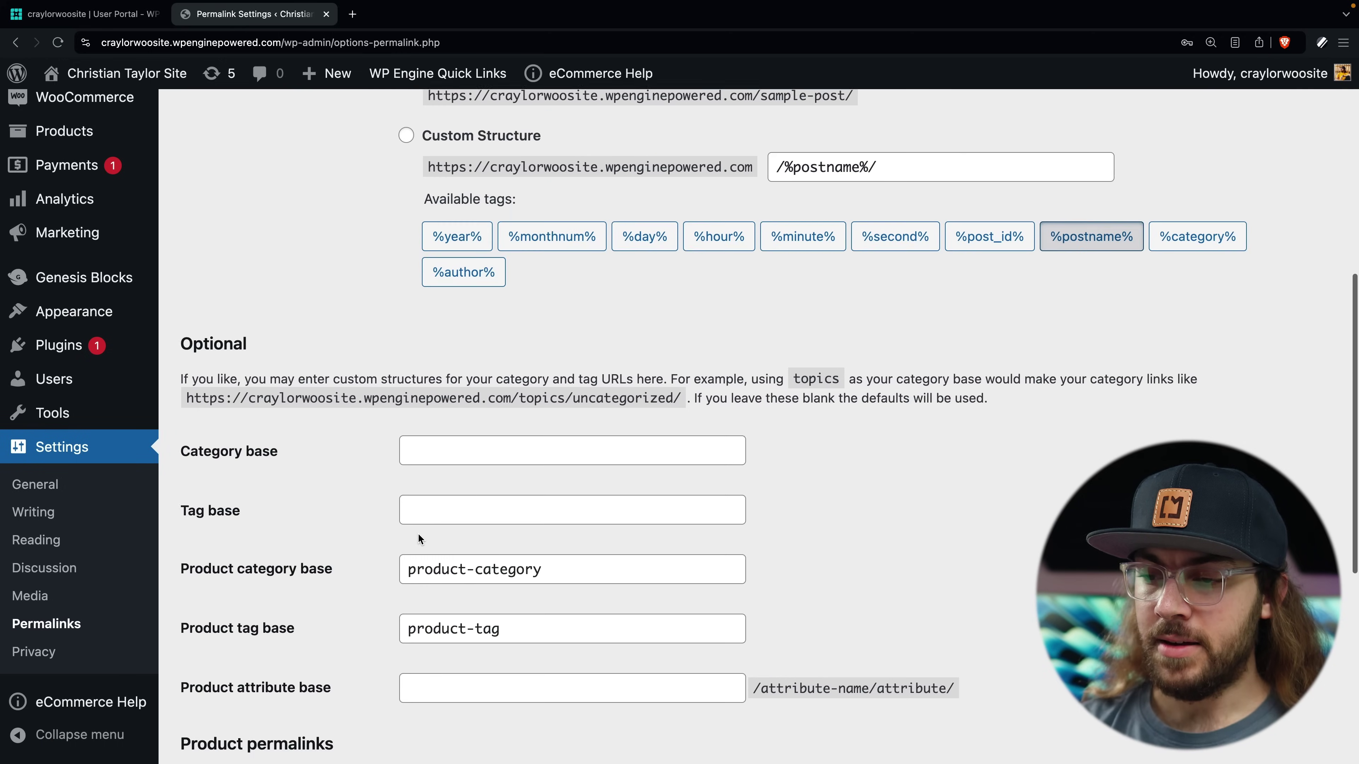
pyautogui.click(270, 663)
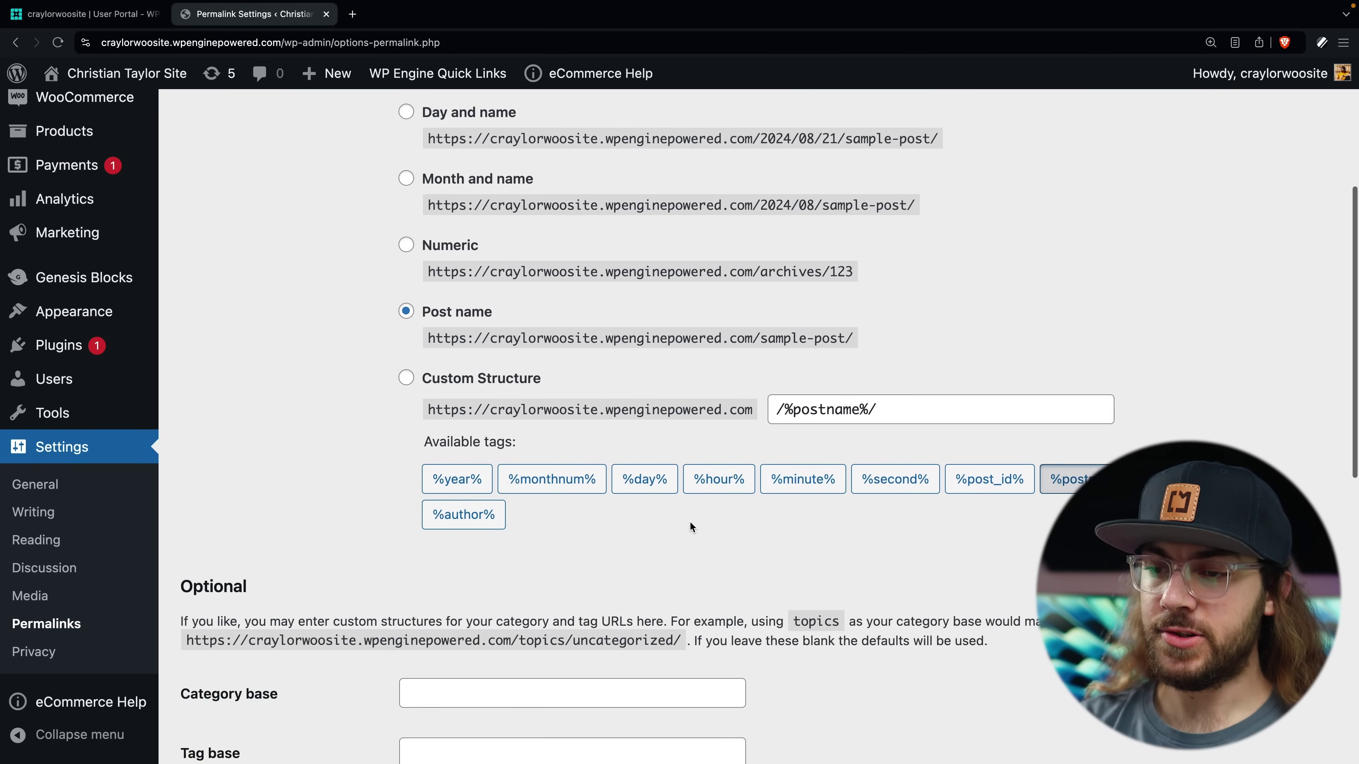
# Replace the product permalink custom base product/ with store/.
pyautogui.scroll(-10, 689, 527)
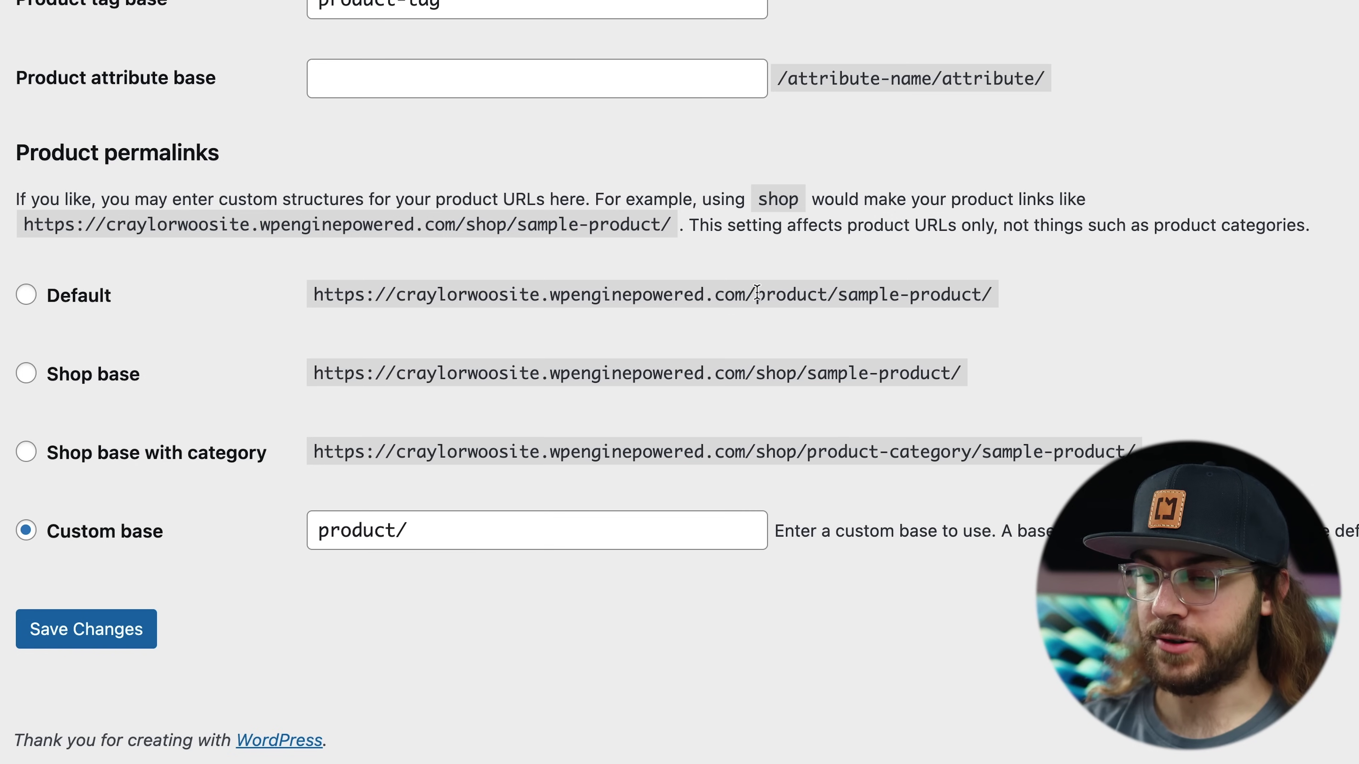
pyautogui.moveTo(757, 293); pyautogui.dragTo(985, 288)
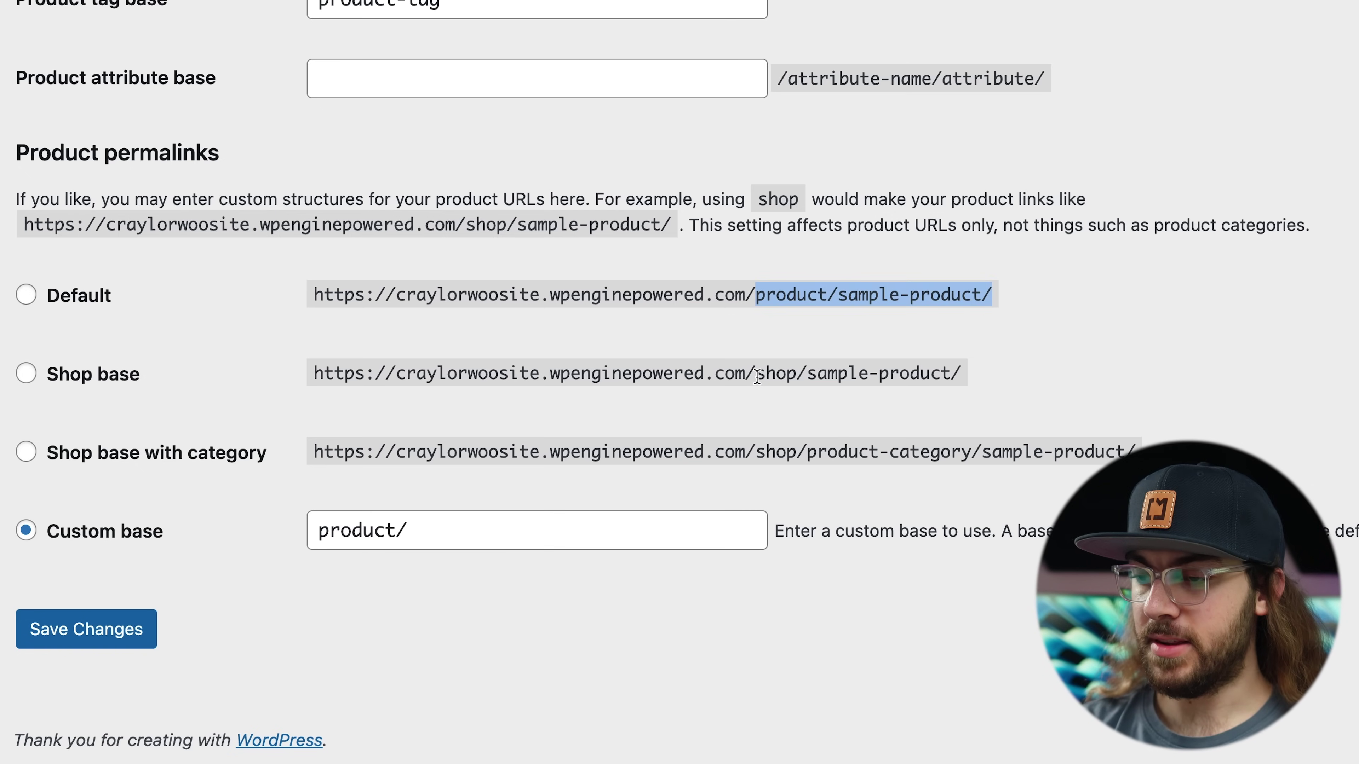
pyautogui.moveTo(757, 377); pyautogui.dragTo(939, 395)
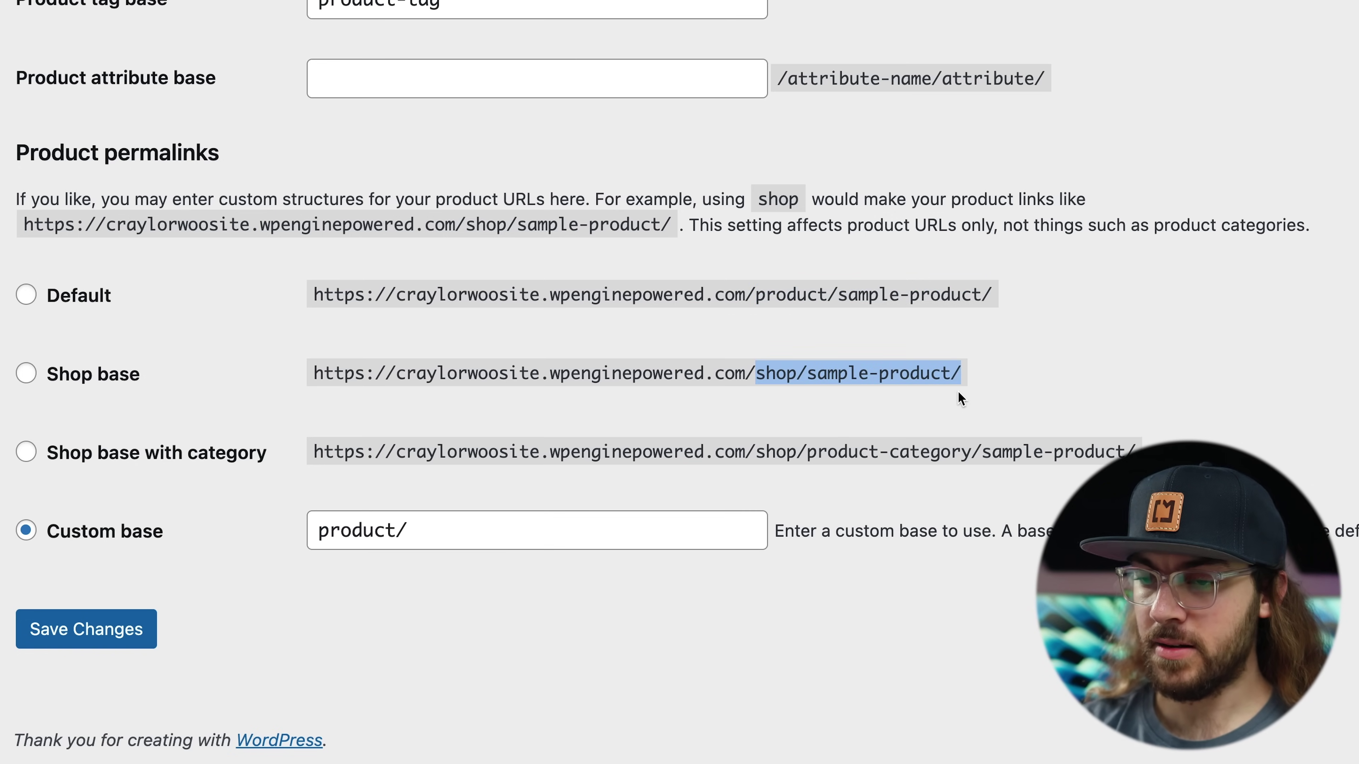
pyautogui.click(743, 428)
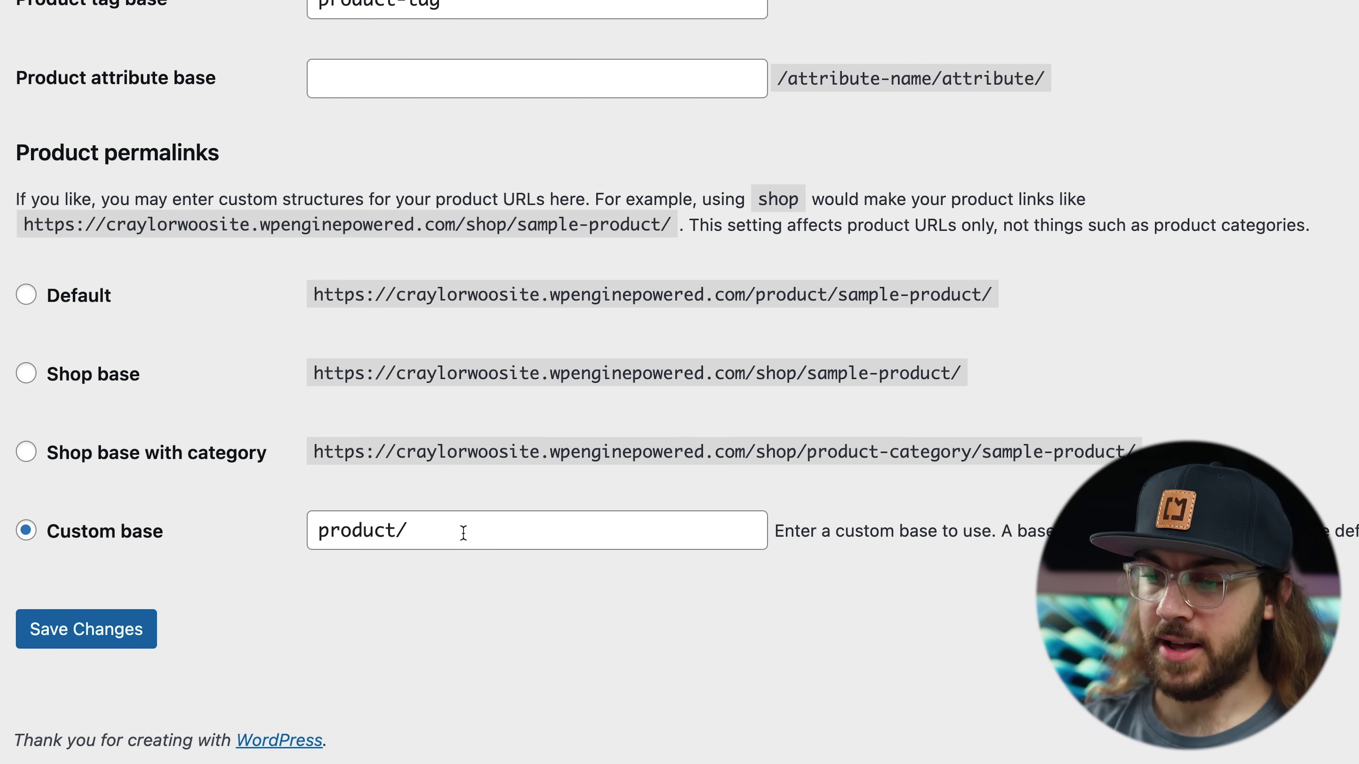
pyautogui.moveTo(464, 534); pyautogui.dragTo(228, 522)
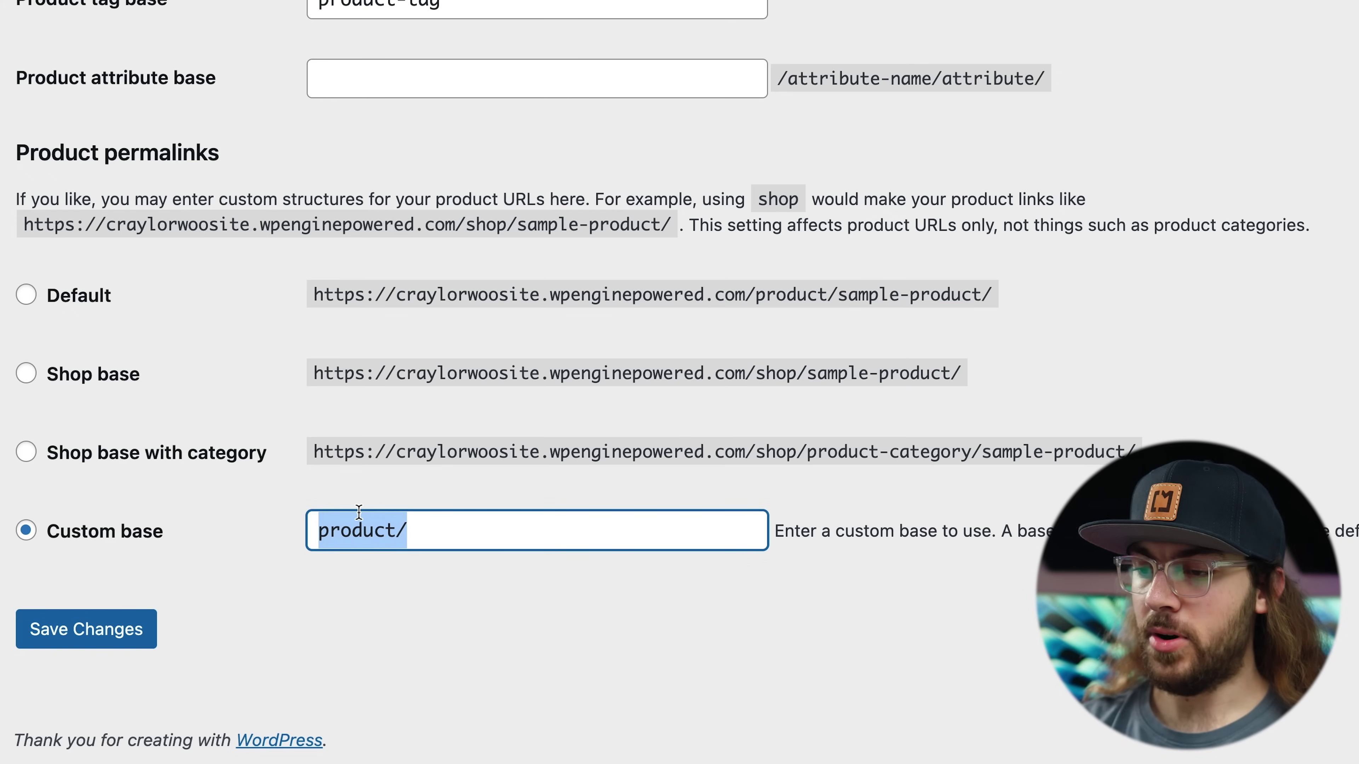
pyautogui.write('sto')
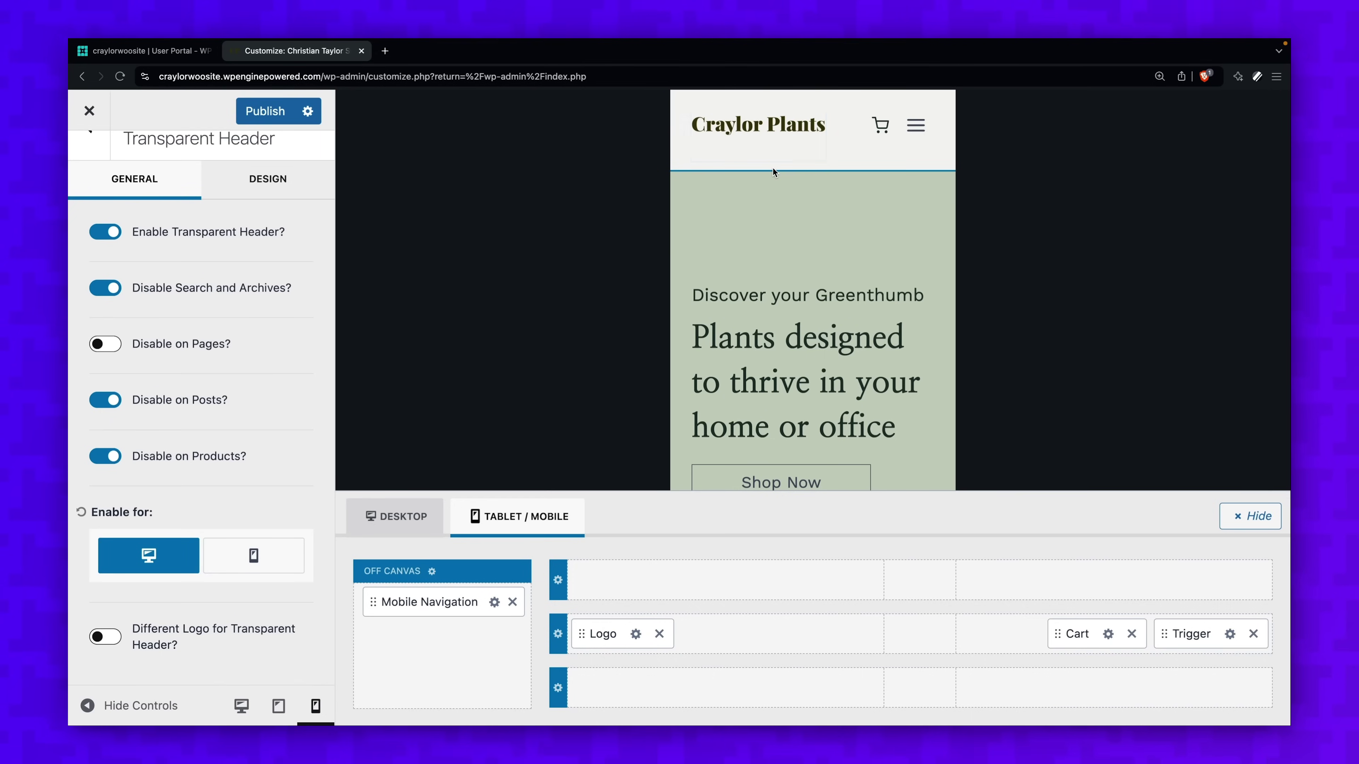
pyautogui.scroll(-2, 751, 246)
pyautogui.scroll(-6, 750, 249)
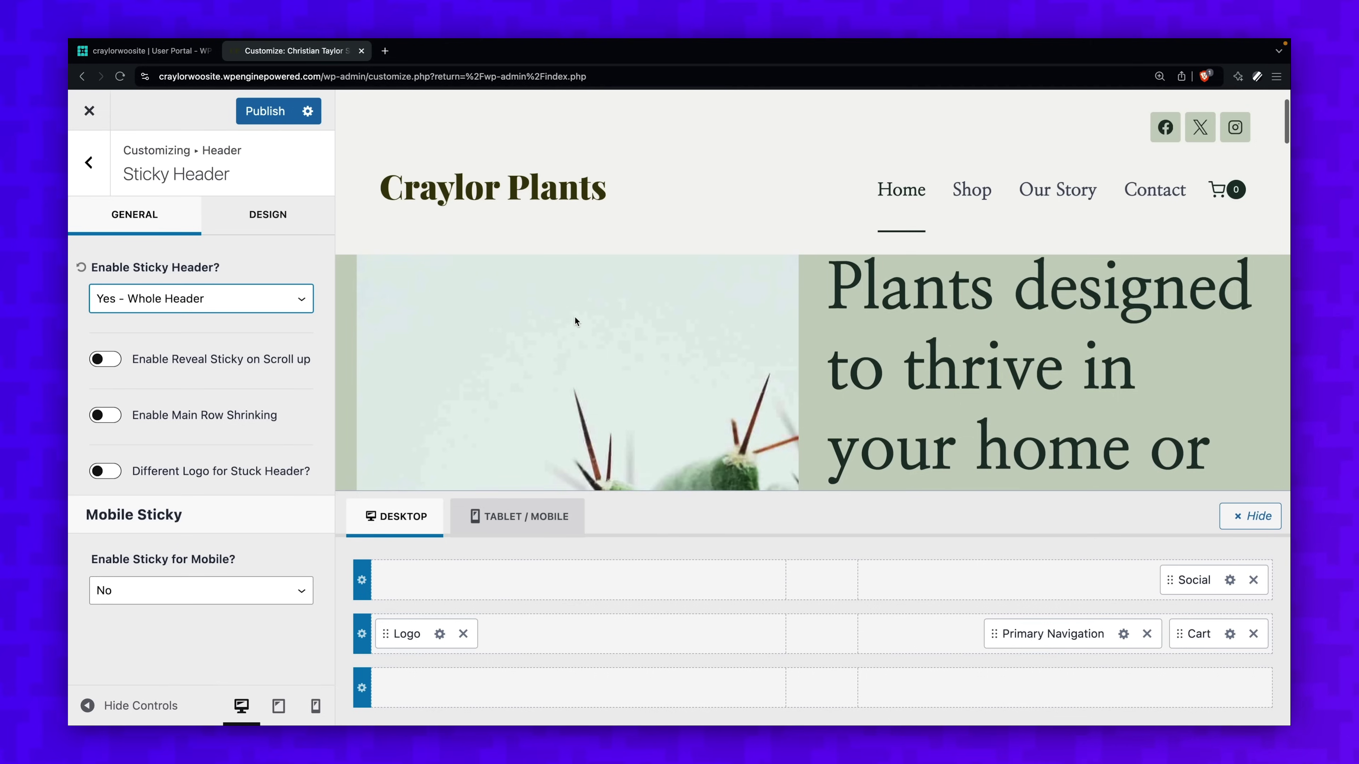
pyautogui.scroll(-10, 575, 318)
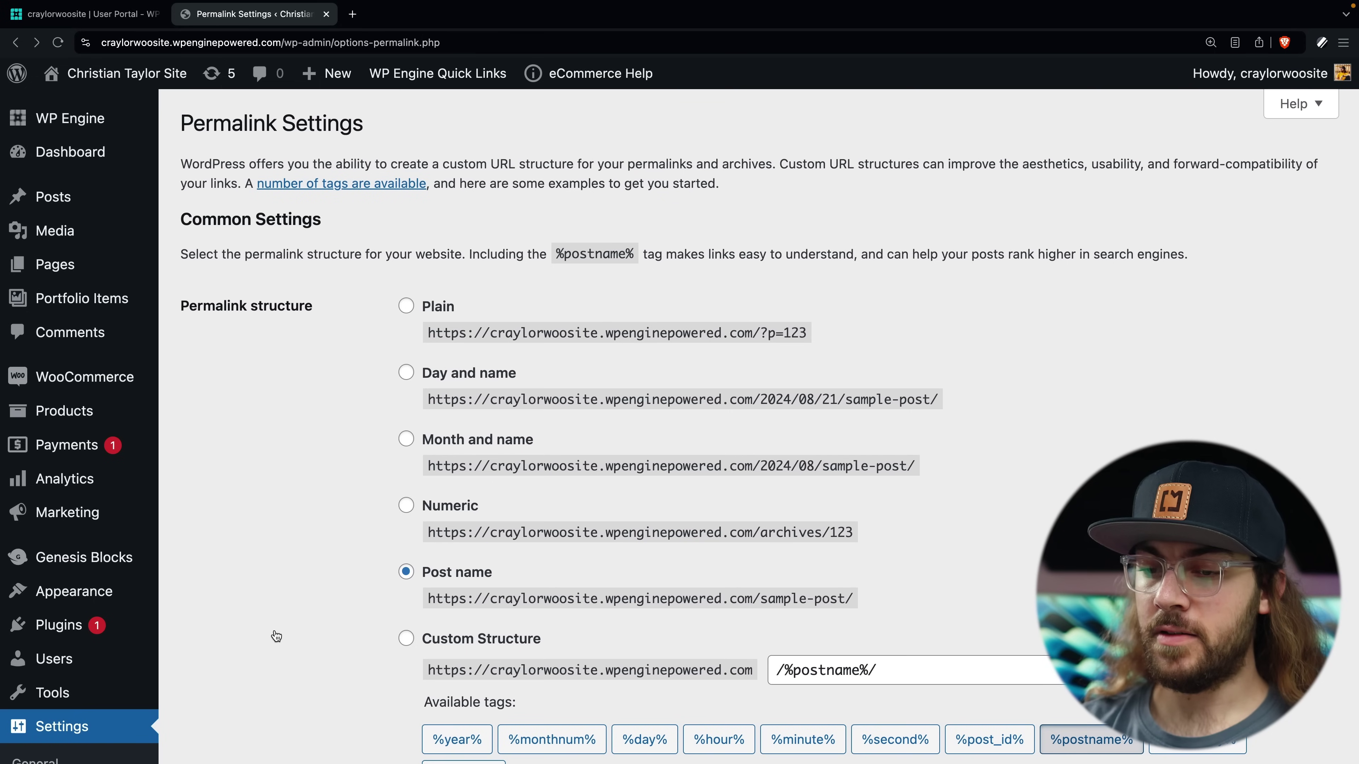
# Deactivate Genesis Blocks Pro on Installed Plugins and confirm deleting it.
pyautogui.moveTo(147, 640)
pyautogui.click(201, 632)
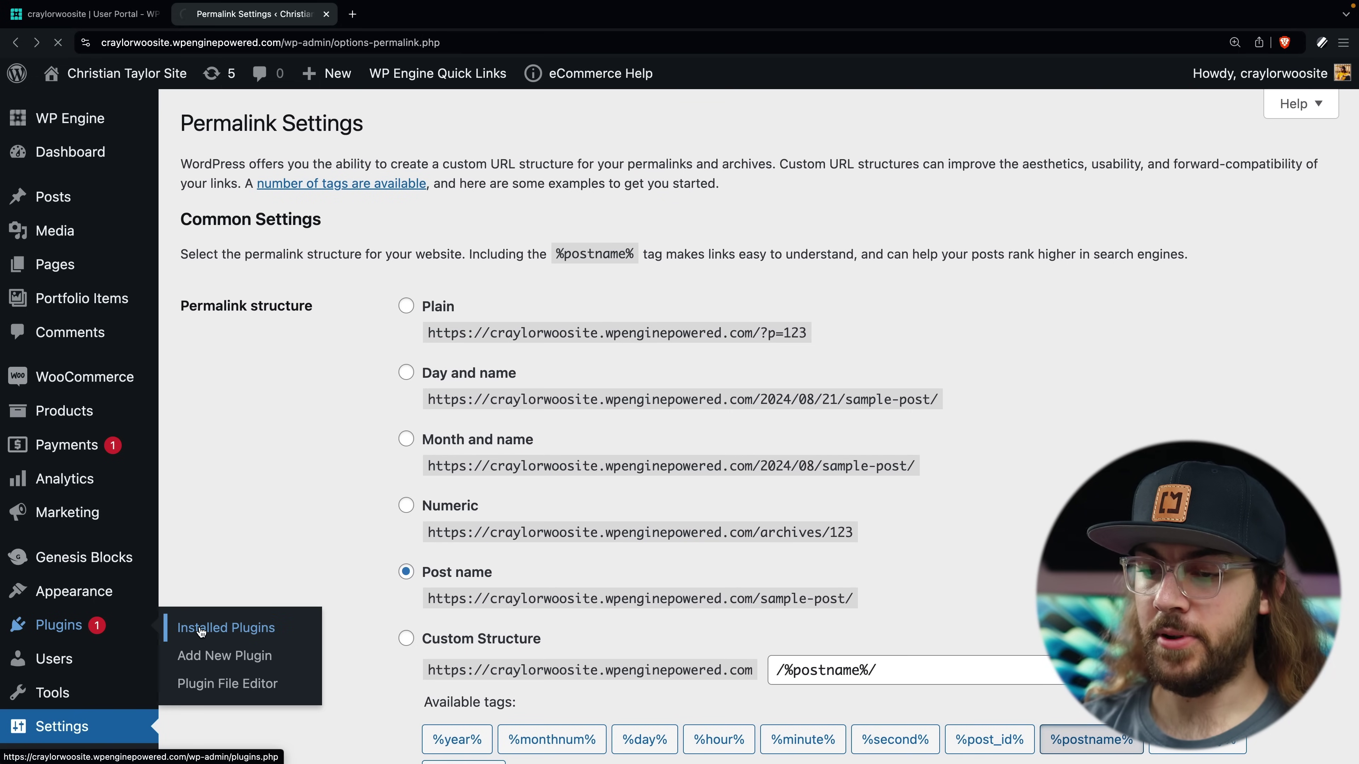
pyautogui.scroll(-2, 282, 630)
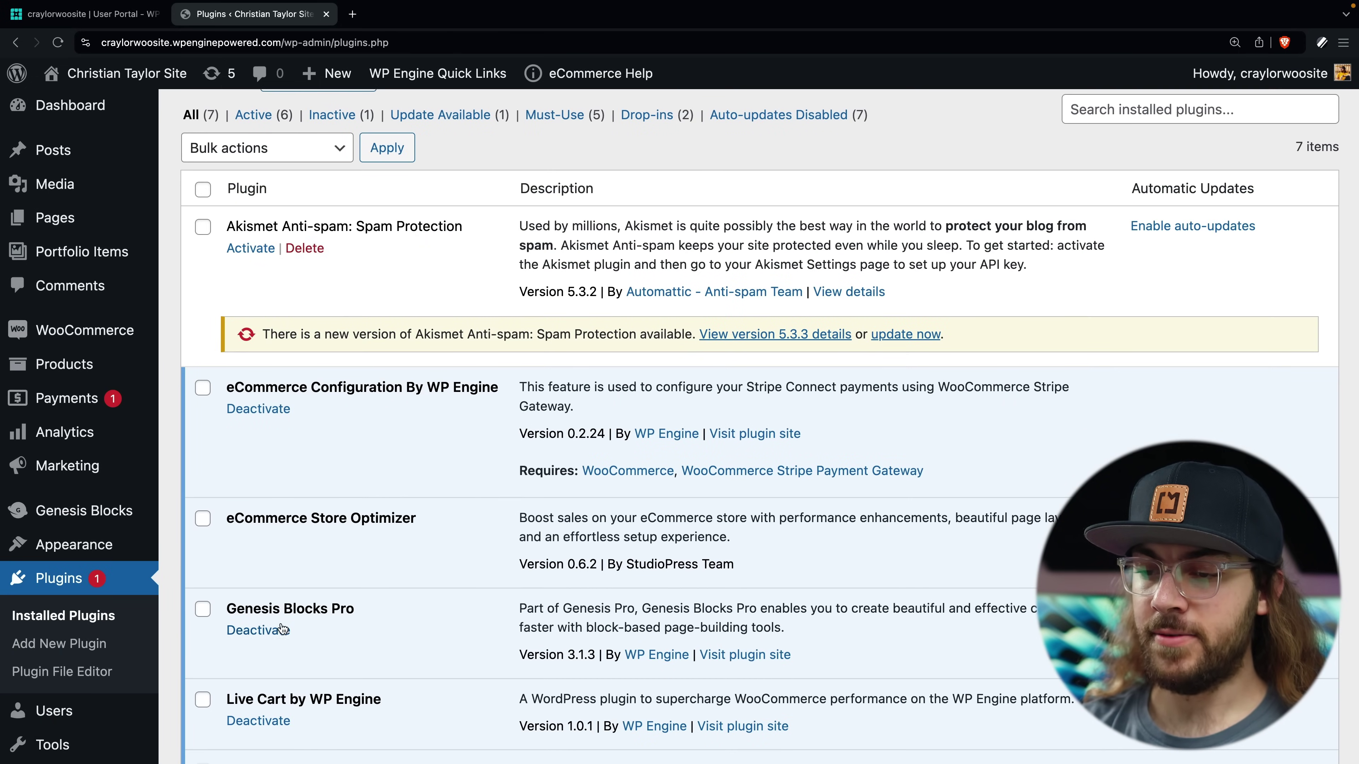
pyautogui.click(279, 632)
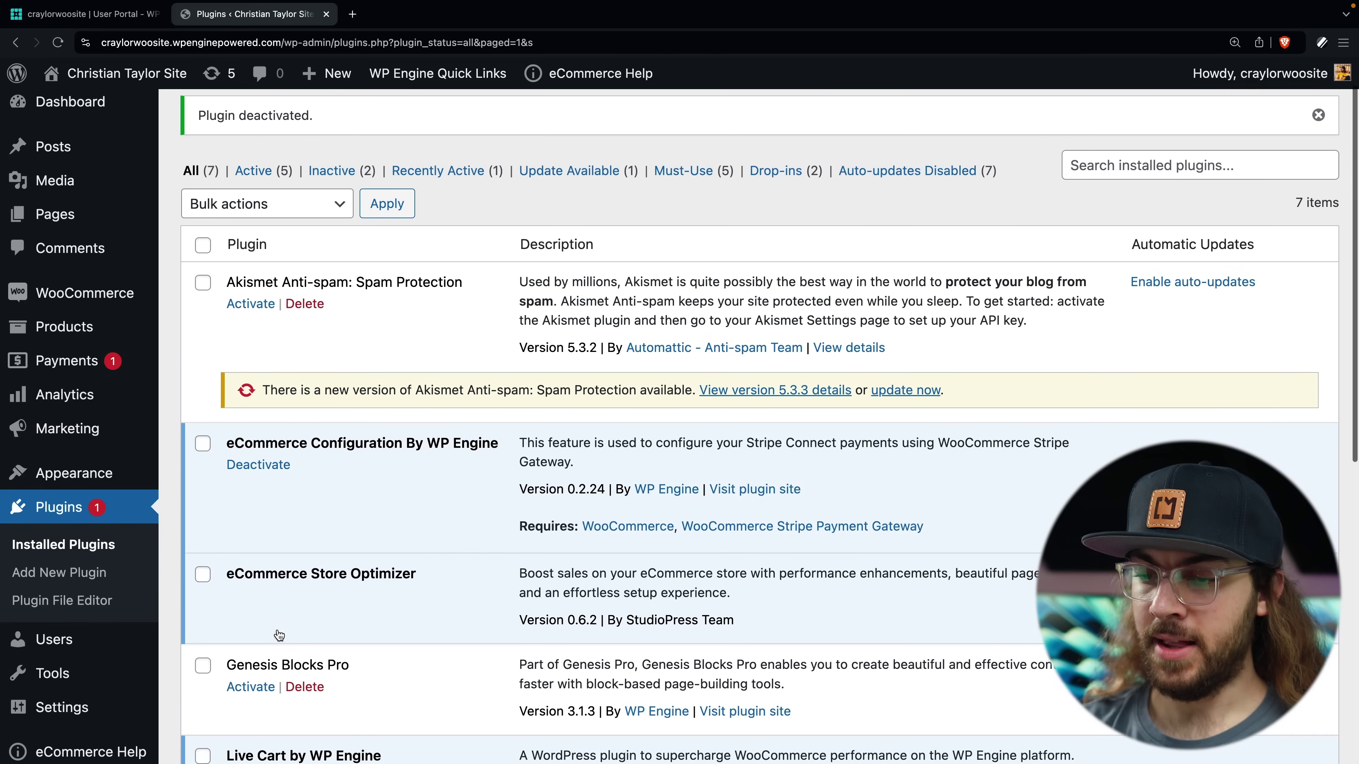
pyautogui.scroll(-1, 300, 605)
pyautogui.click(304, 583)
pyautogui.click(796, 128)
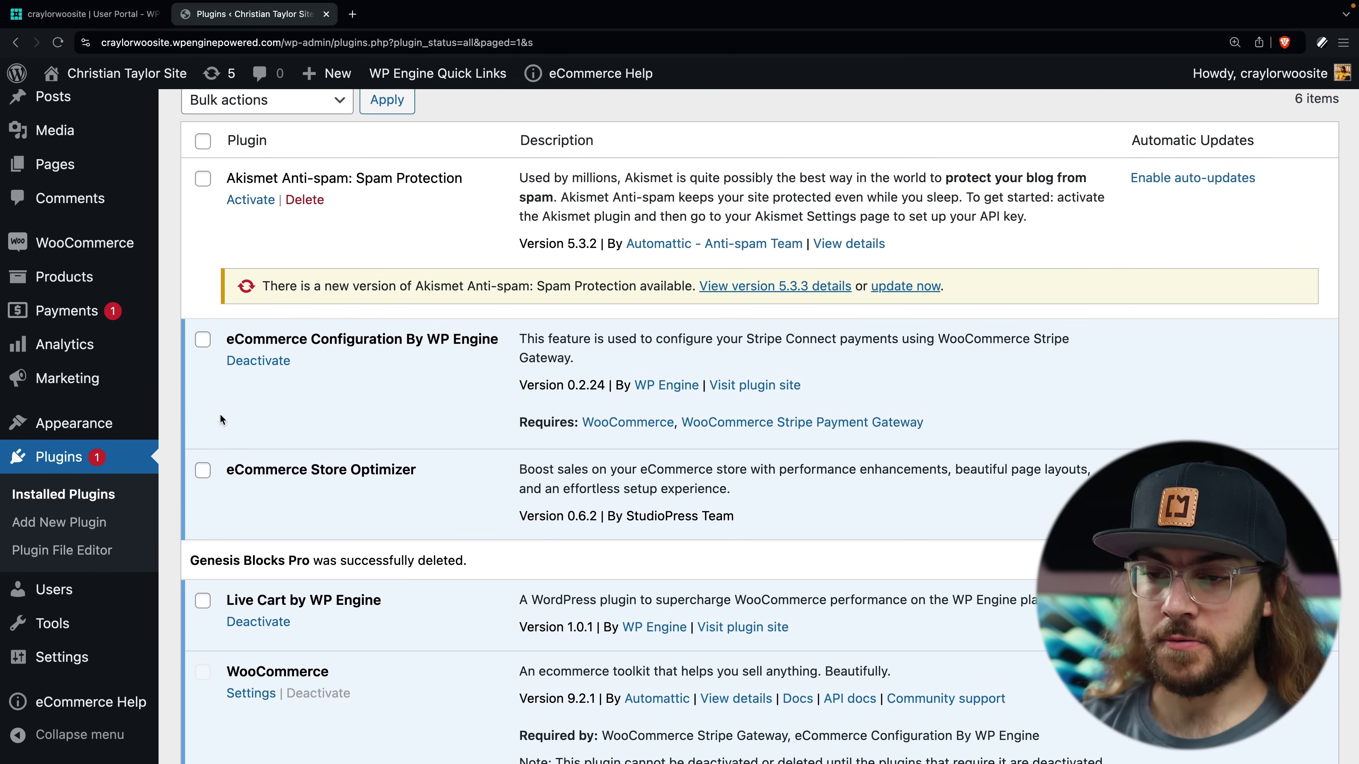
pyautogui.moveTo(144, 433)
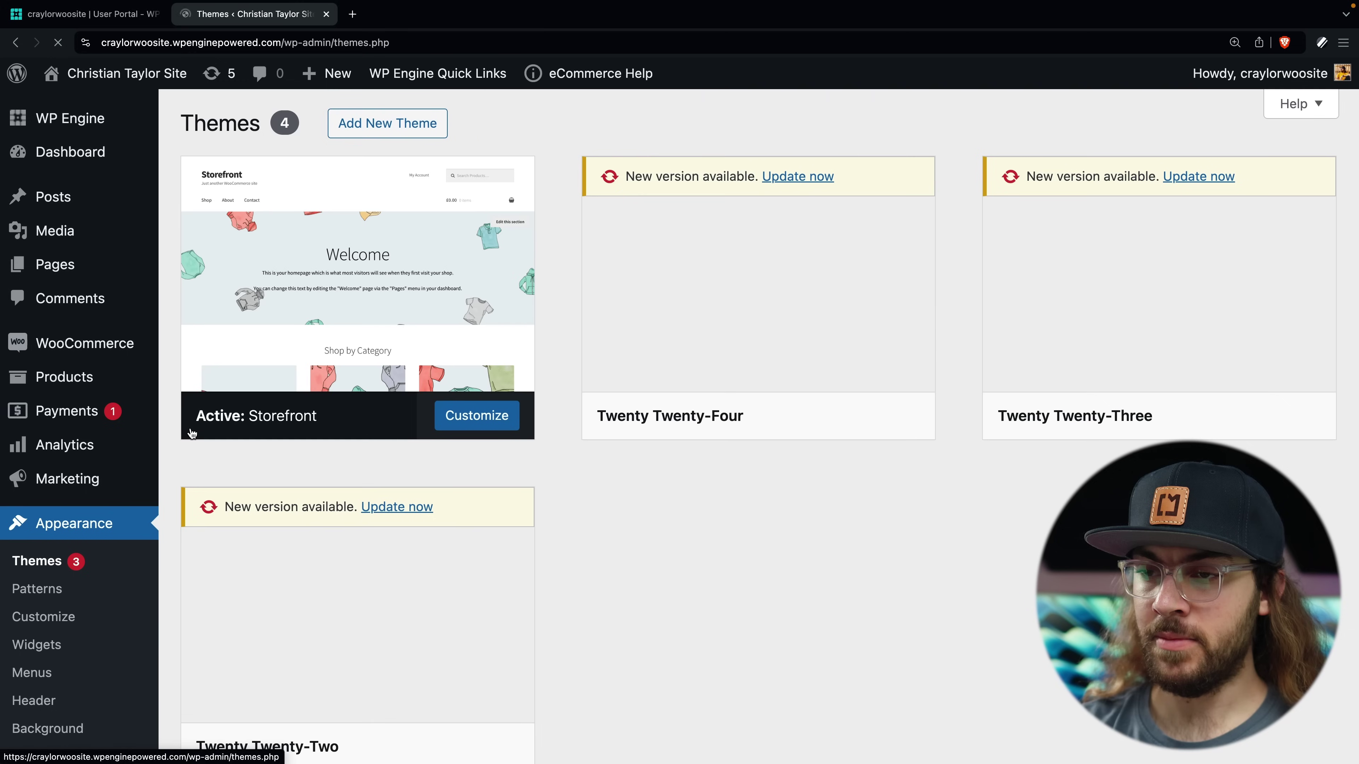
# Find Kadence in the theme directory, activate it, and install its AI Starter Templates plugin.
pyautogui.click(403, 139)
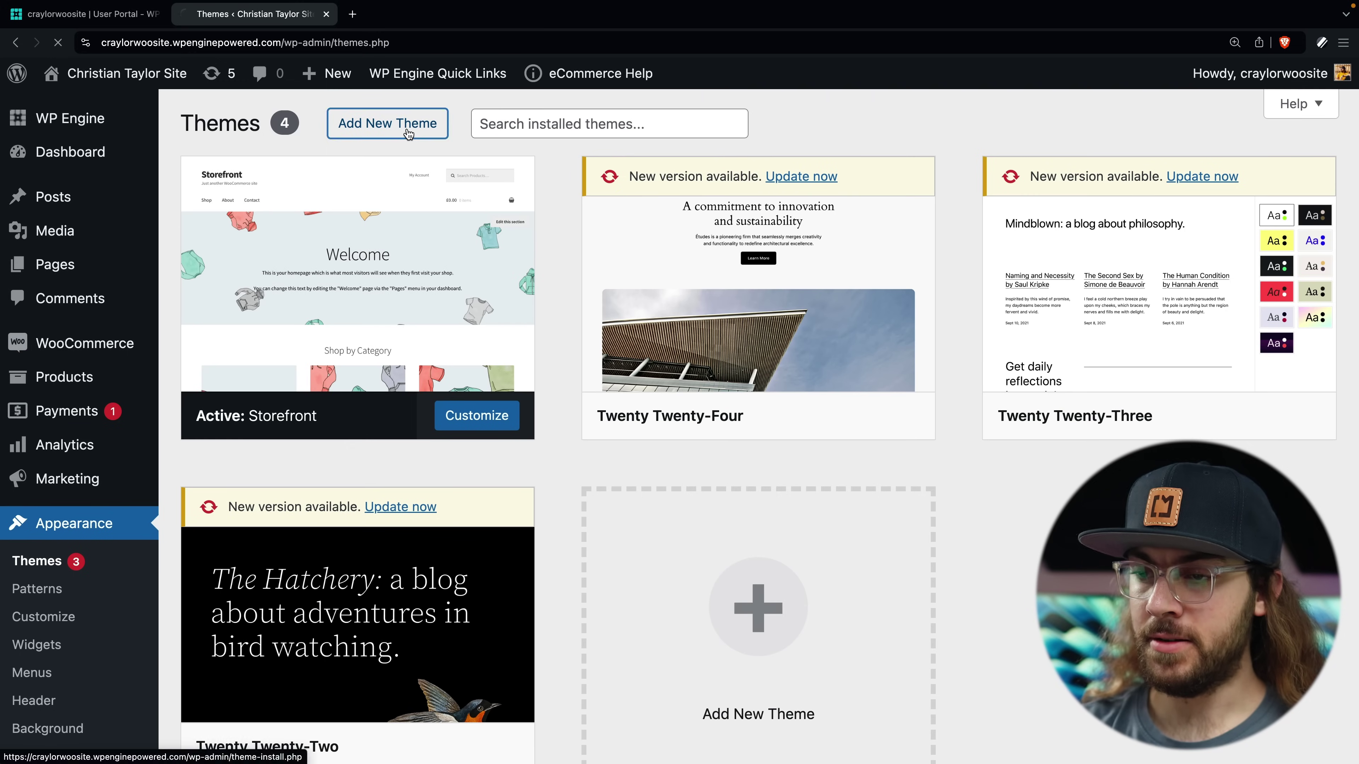
pyautogui.scroll(-1, 488, 247)
pyautogui.scroll(-8, 489, 246)
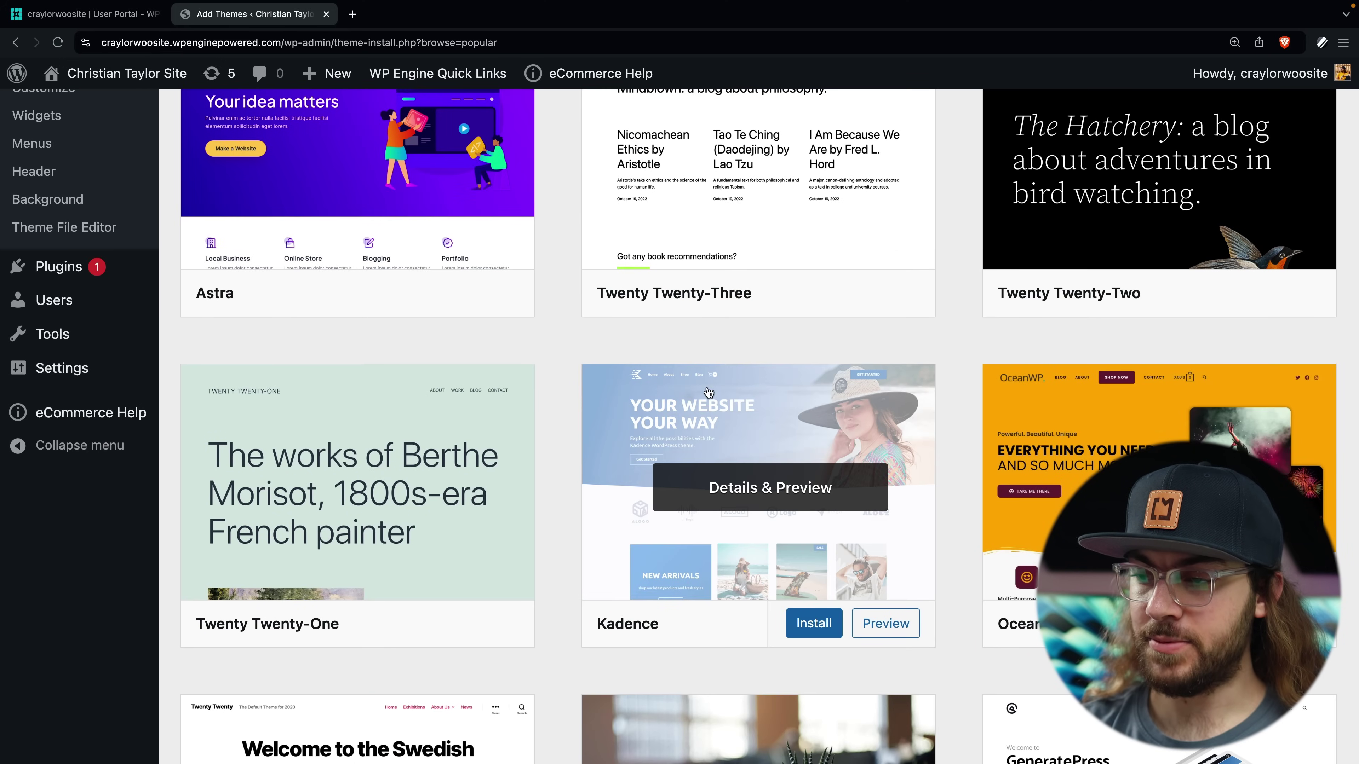
pyautogui.scroll(10, 765, 442)
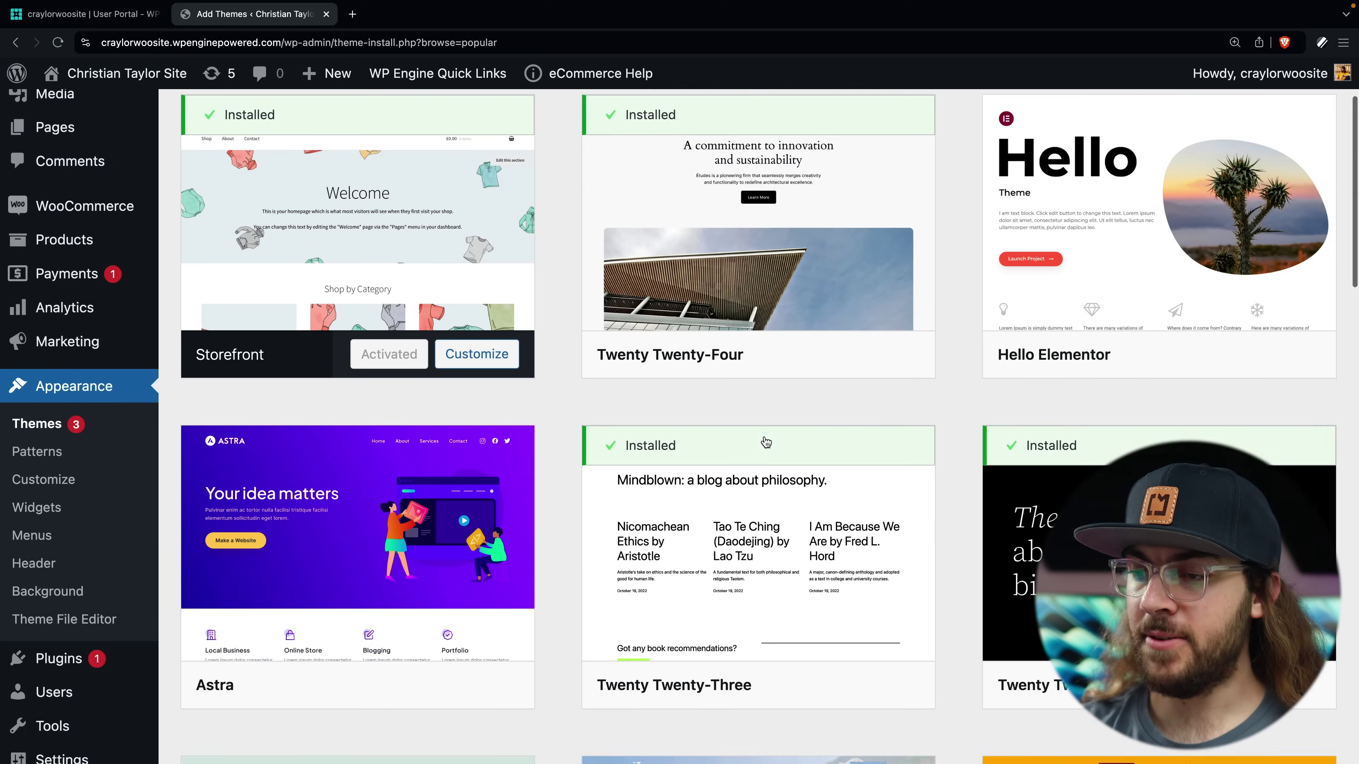
pyautogui.click(1104, 180)
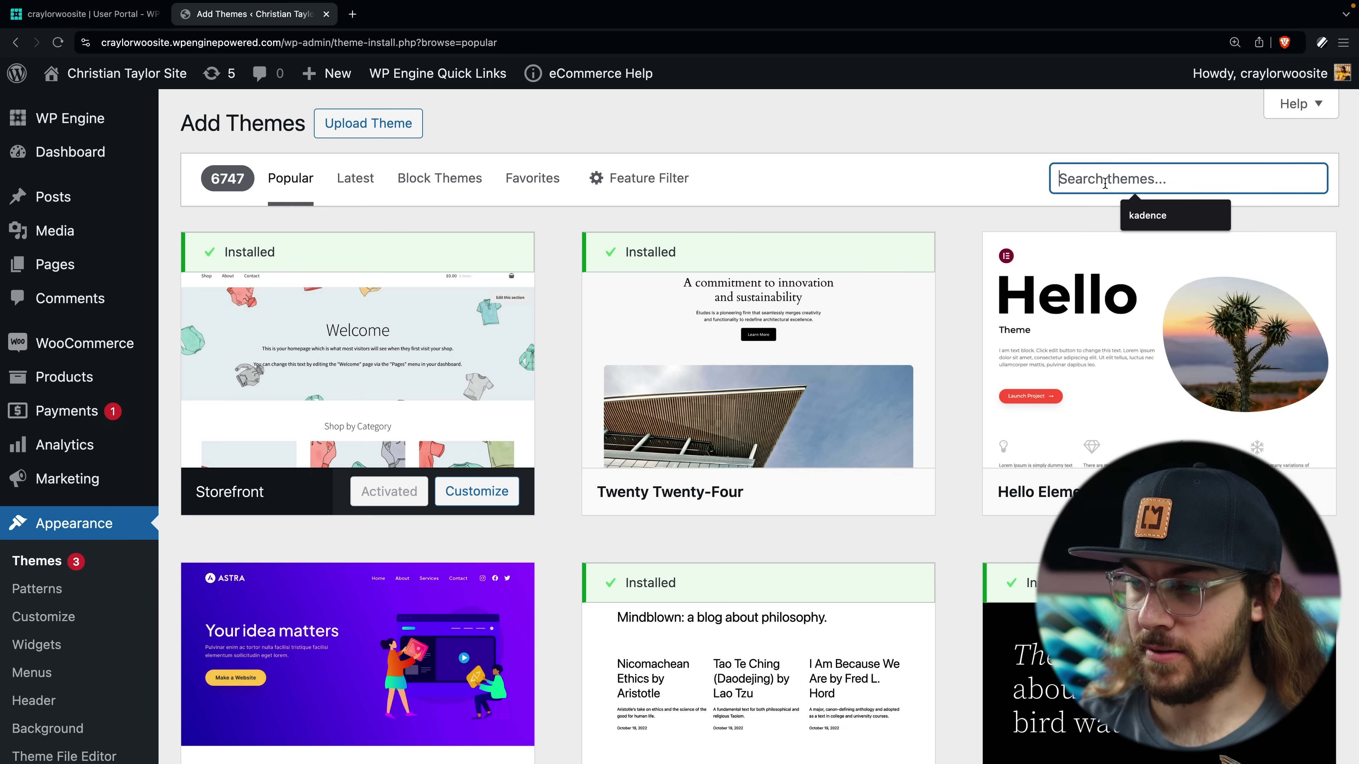
pyautogui.write('Kadence')
pyautogui.click(379, 492)
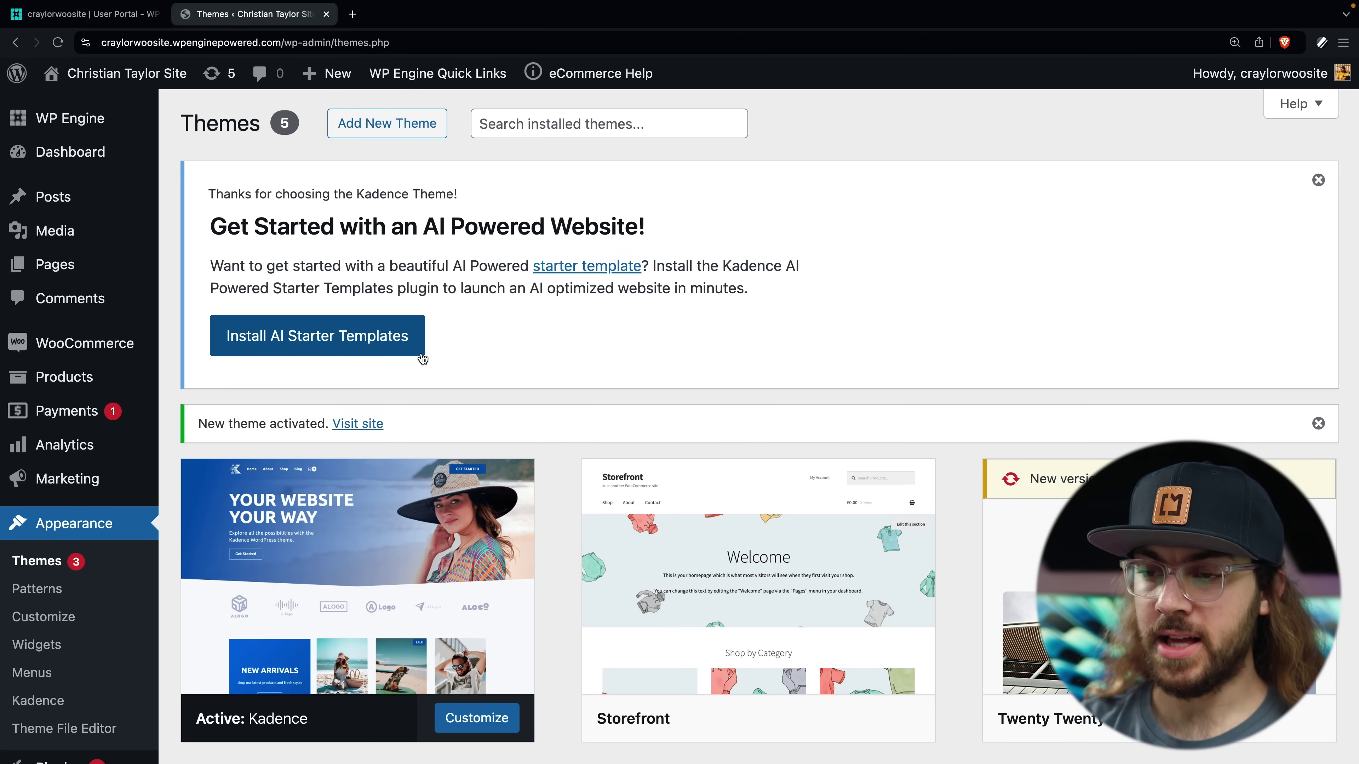
pyautogui.click(319, 336)
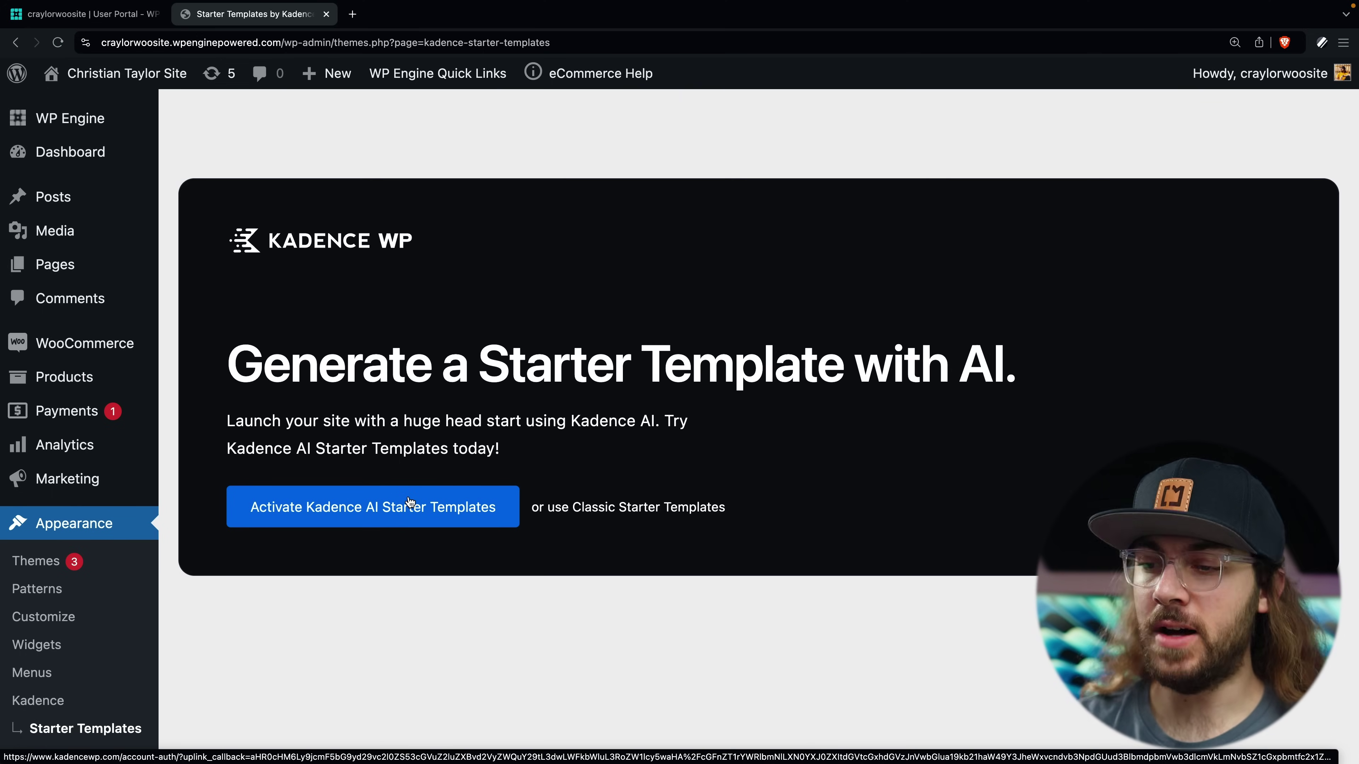
# Open the classic starter templates gallery filtered to Ecommerce and Free Only.
pyautogui.click(621, 507)
pyautogui.click(474, 188)
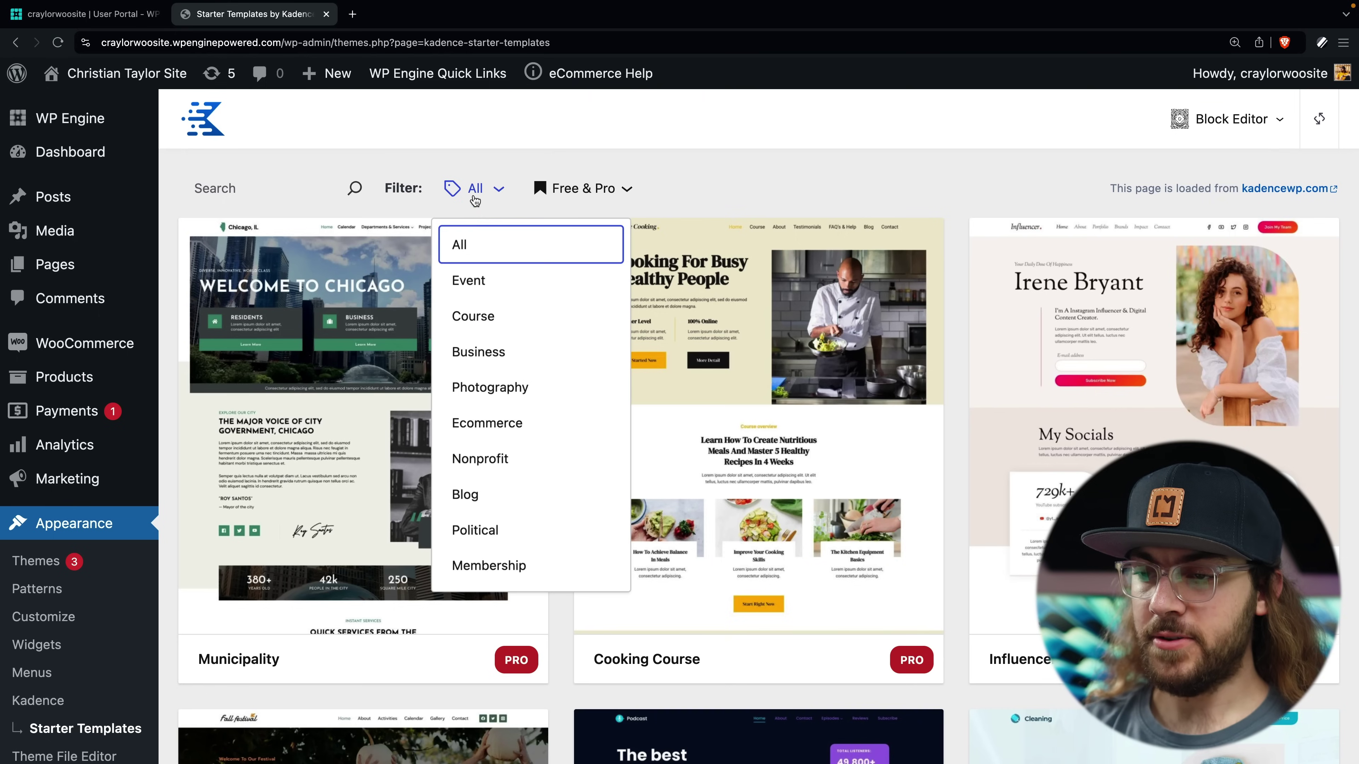
pyautogui.click(519, 431)
pyautogui.click(661, 190)
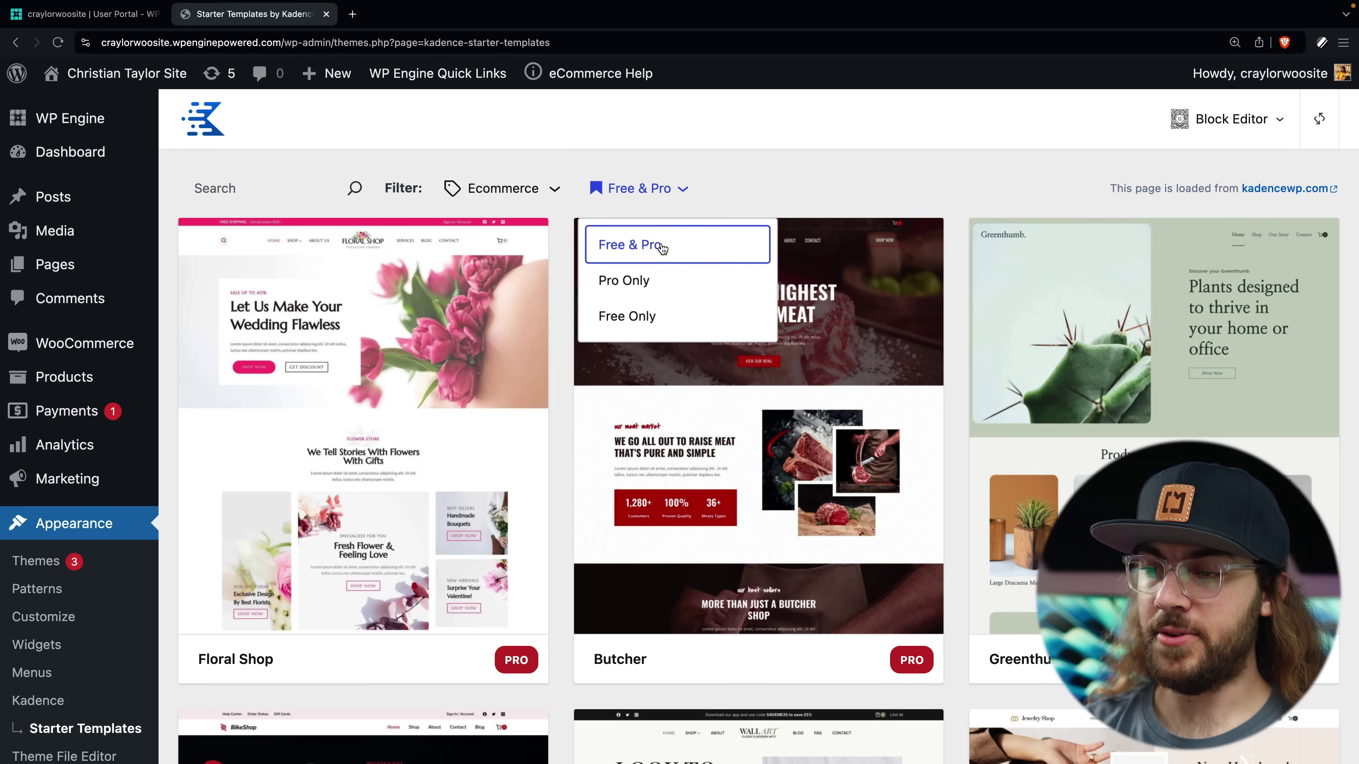
pyautogui.click(666, 312)
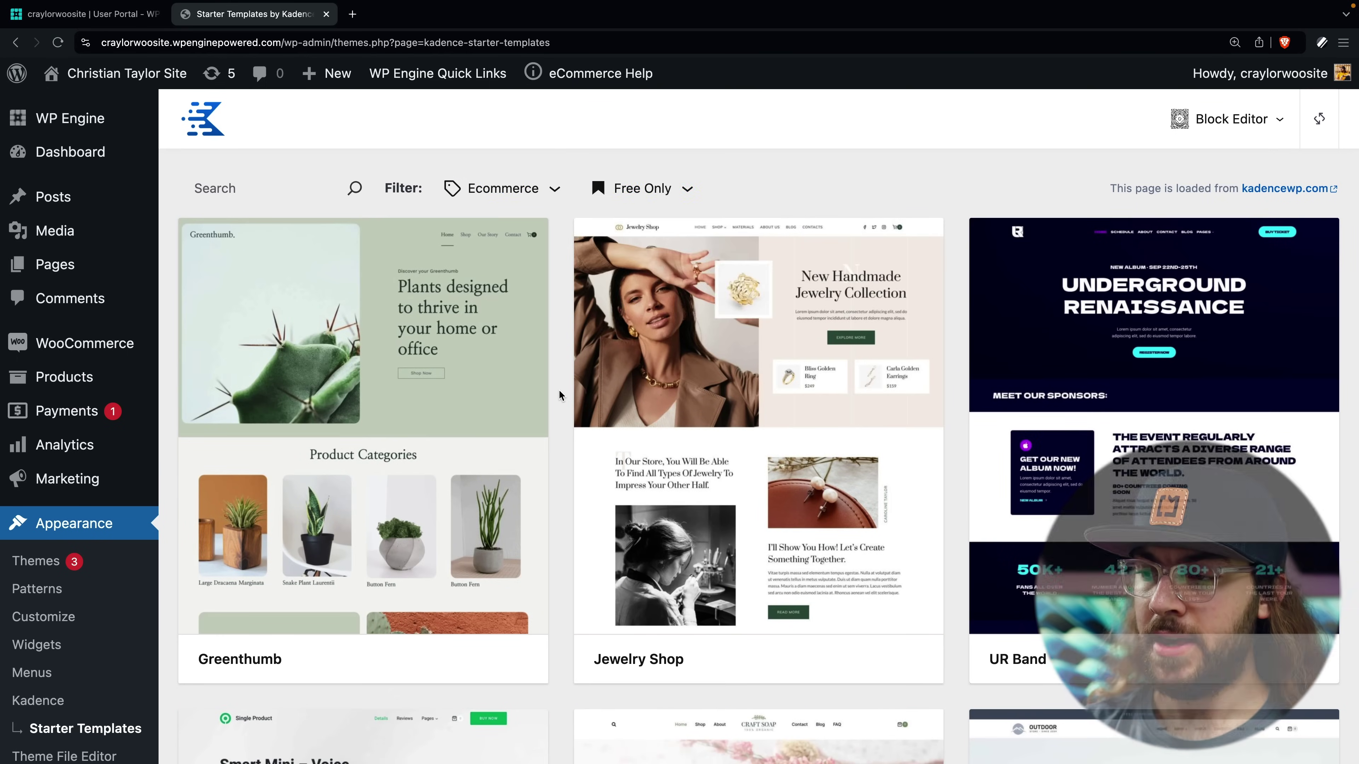
pyautogui.scroll(-8, 559, 389)
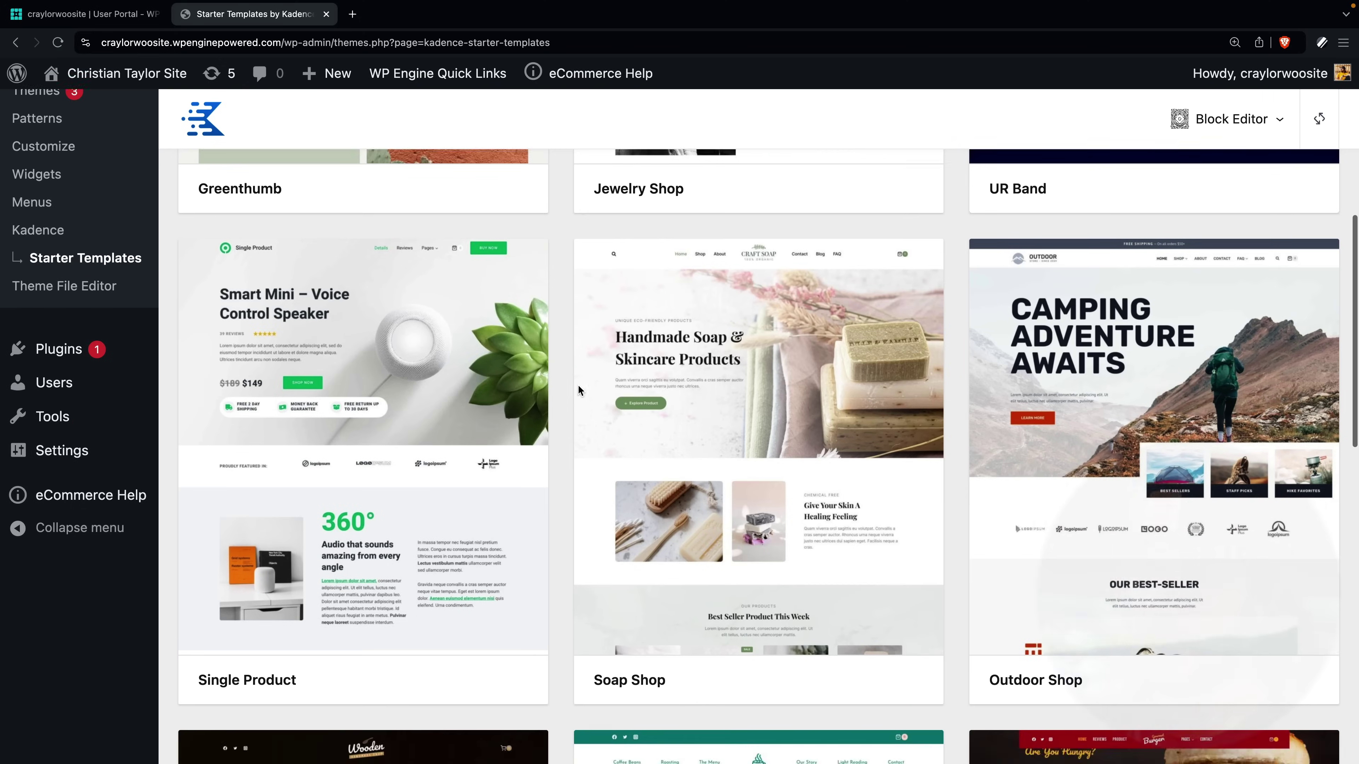
# Preview Soap Shop's About page, trying orange, blue, green and dark palettes and font pairings.
pyautogui.click(708, 360)
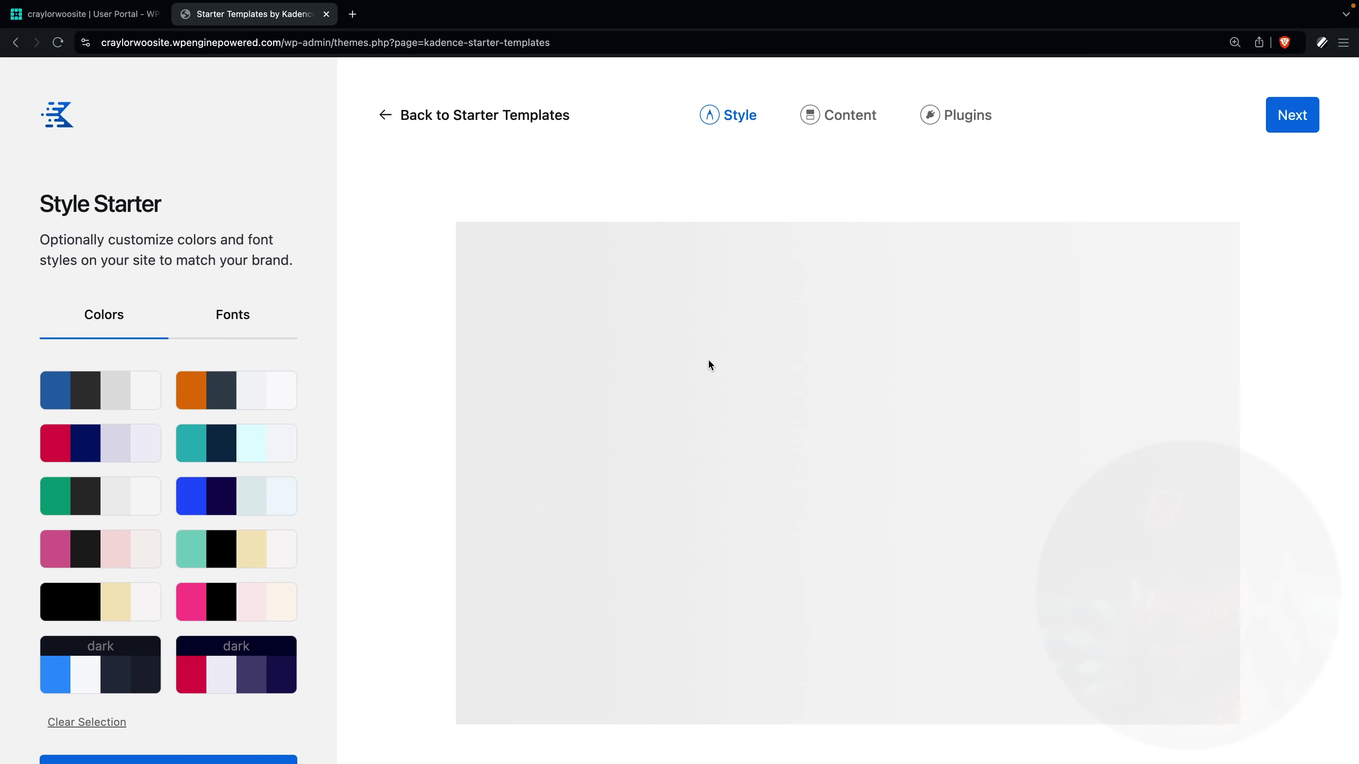
pyautogui.scroll(-8, 771, 463)
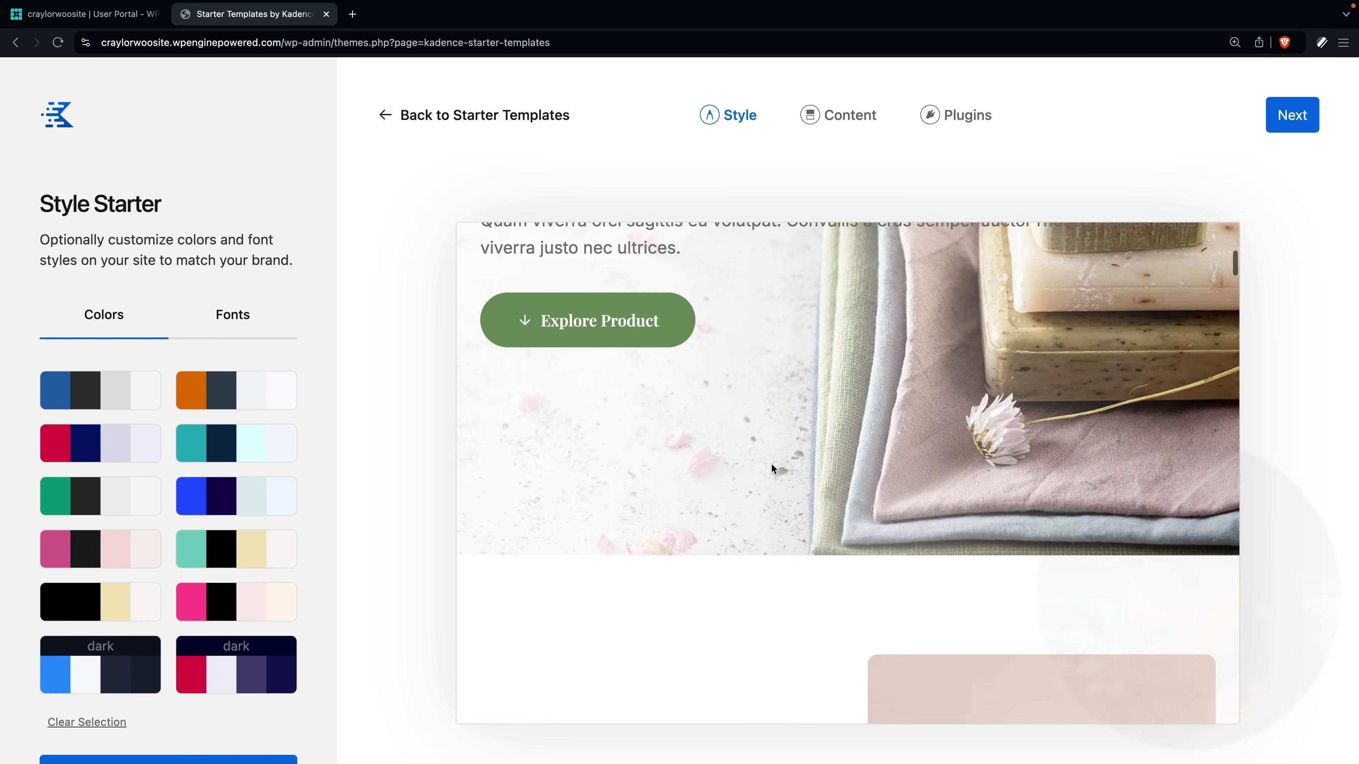
pyautogui.scroll(-5, 771, 463)
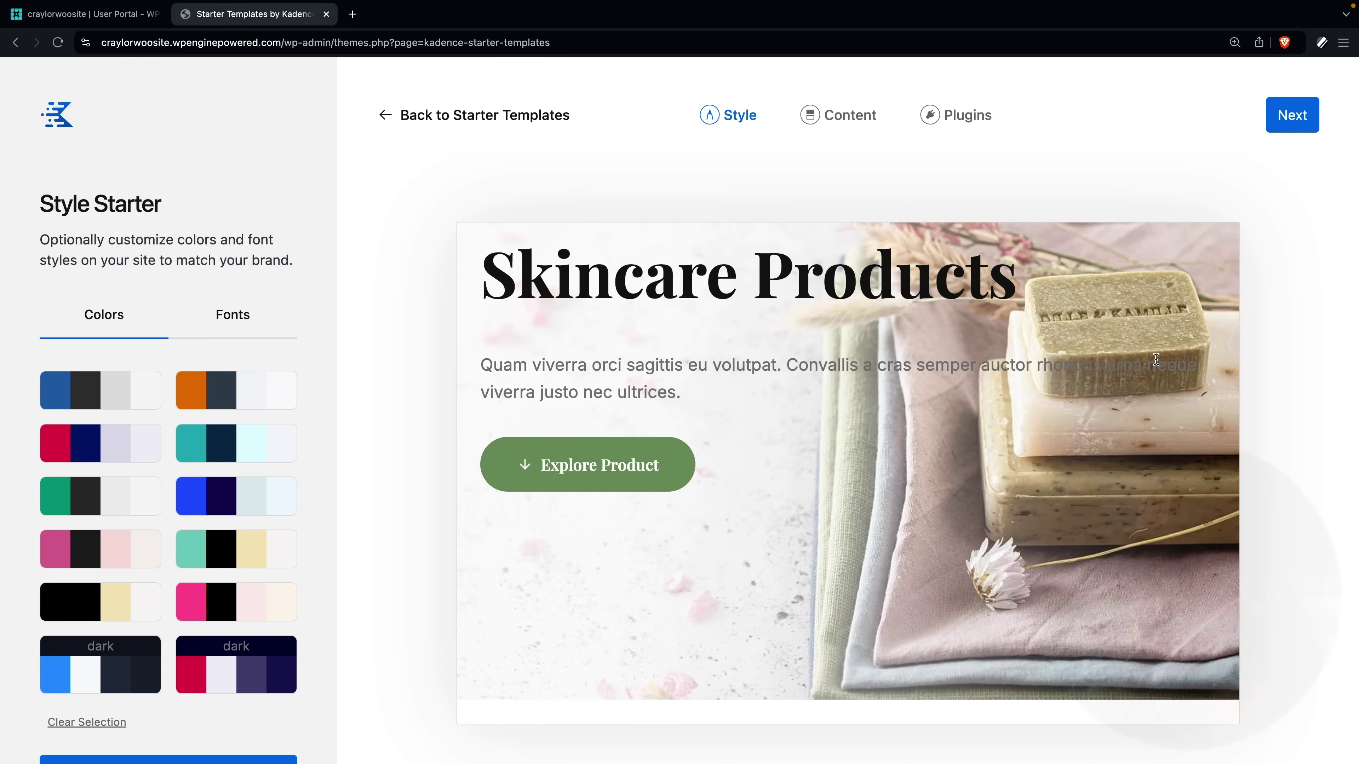
pyautogui.scroll(3, 1156, 359)
pyautogui.click(1200, 289)
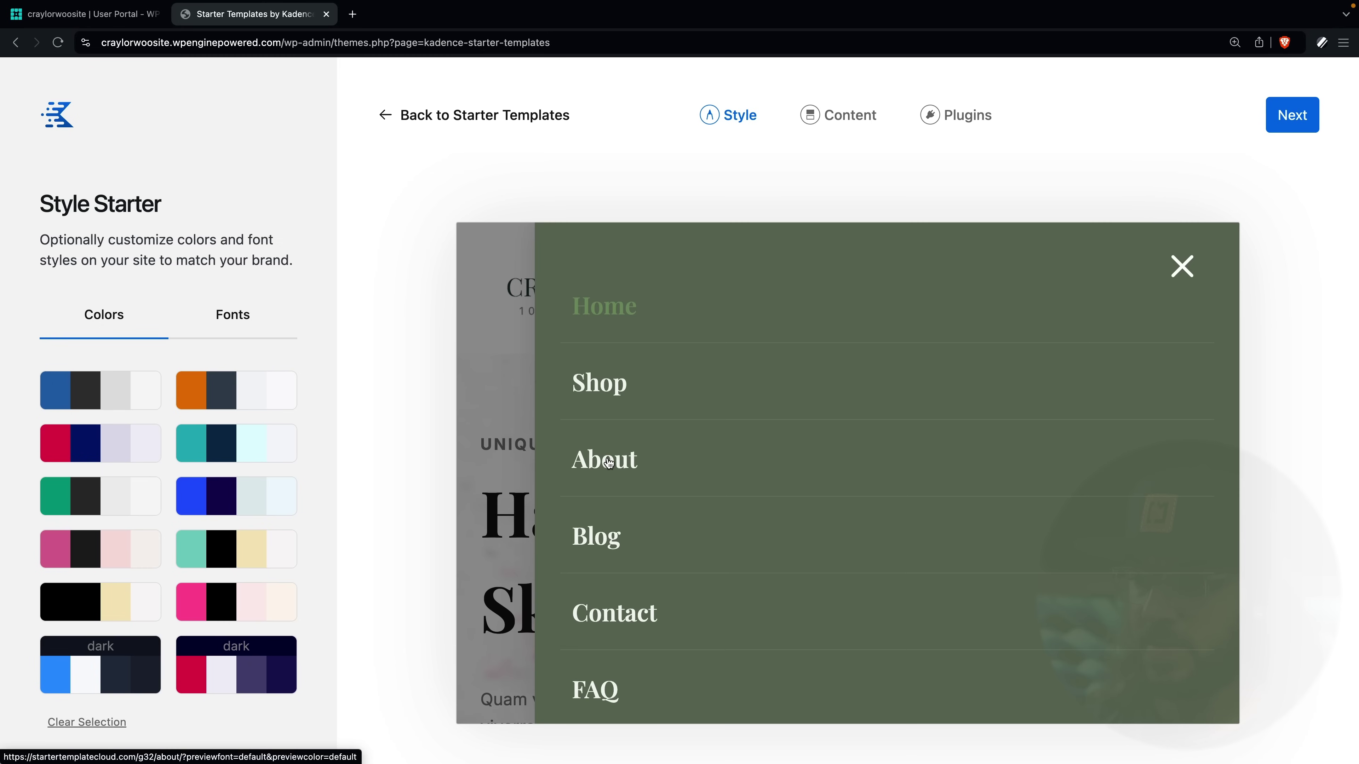
pyautogui.click(608, 463)
pyautogui.scroll(-3, 628, 375)
pyautogui.click(236, 391)
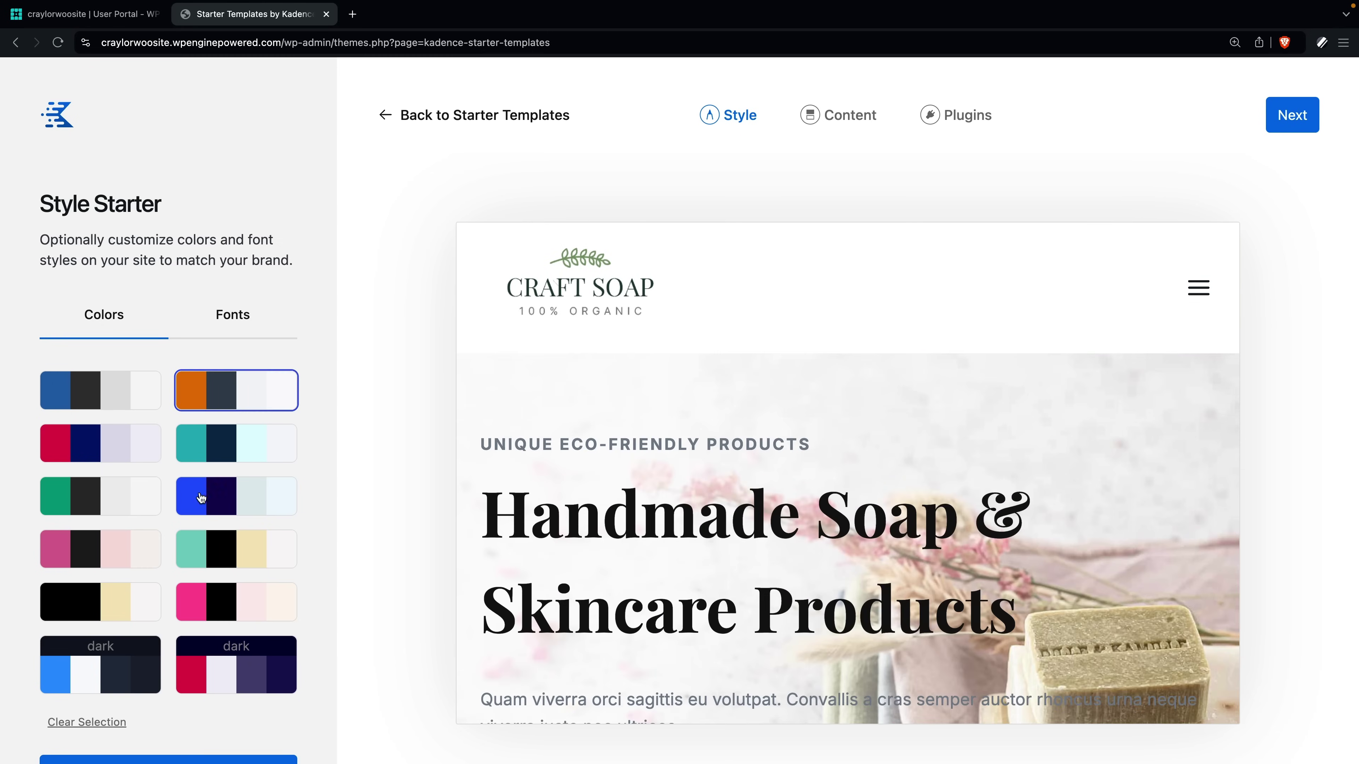
pyautogui.click(201, 497)
pyautogui.click(121, 483)
pyautogui.click(113, 672)
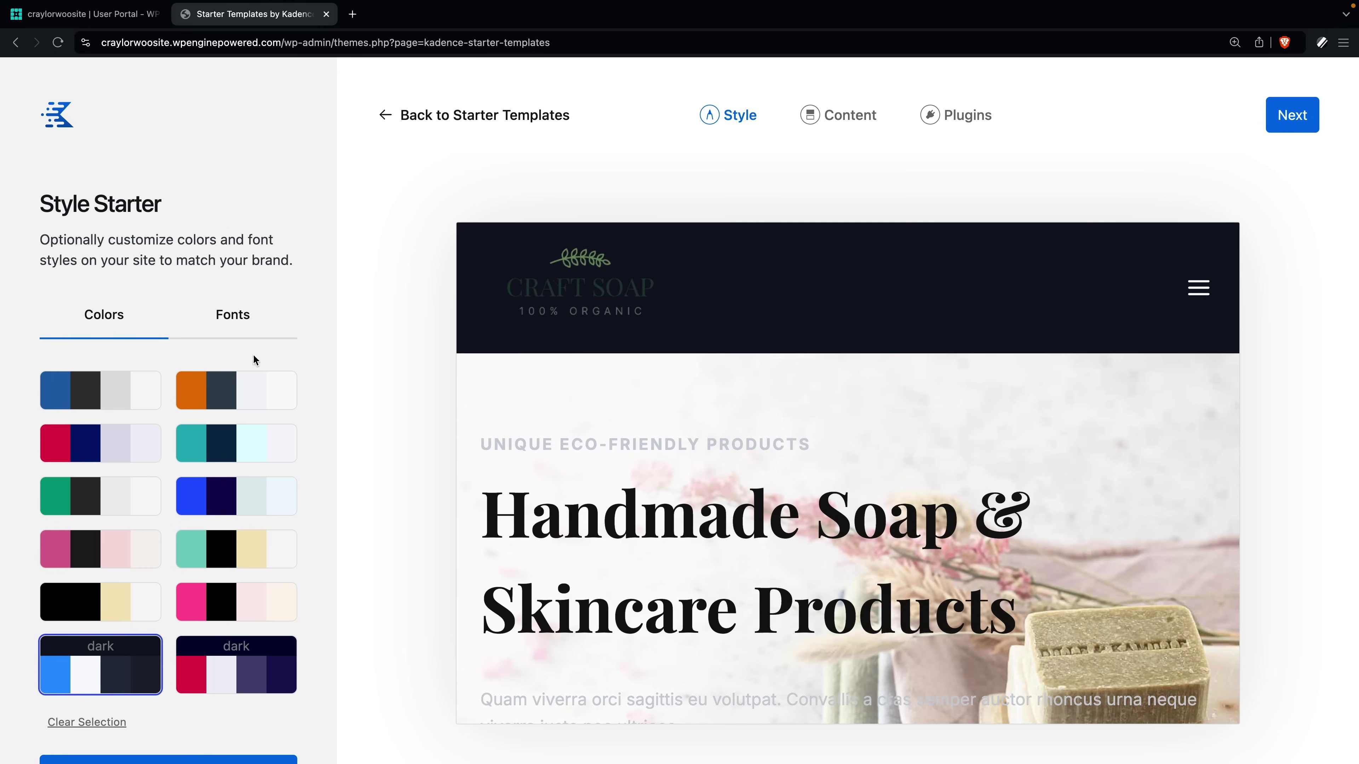
pyautogui.click(255, 319)
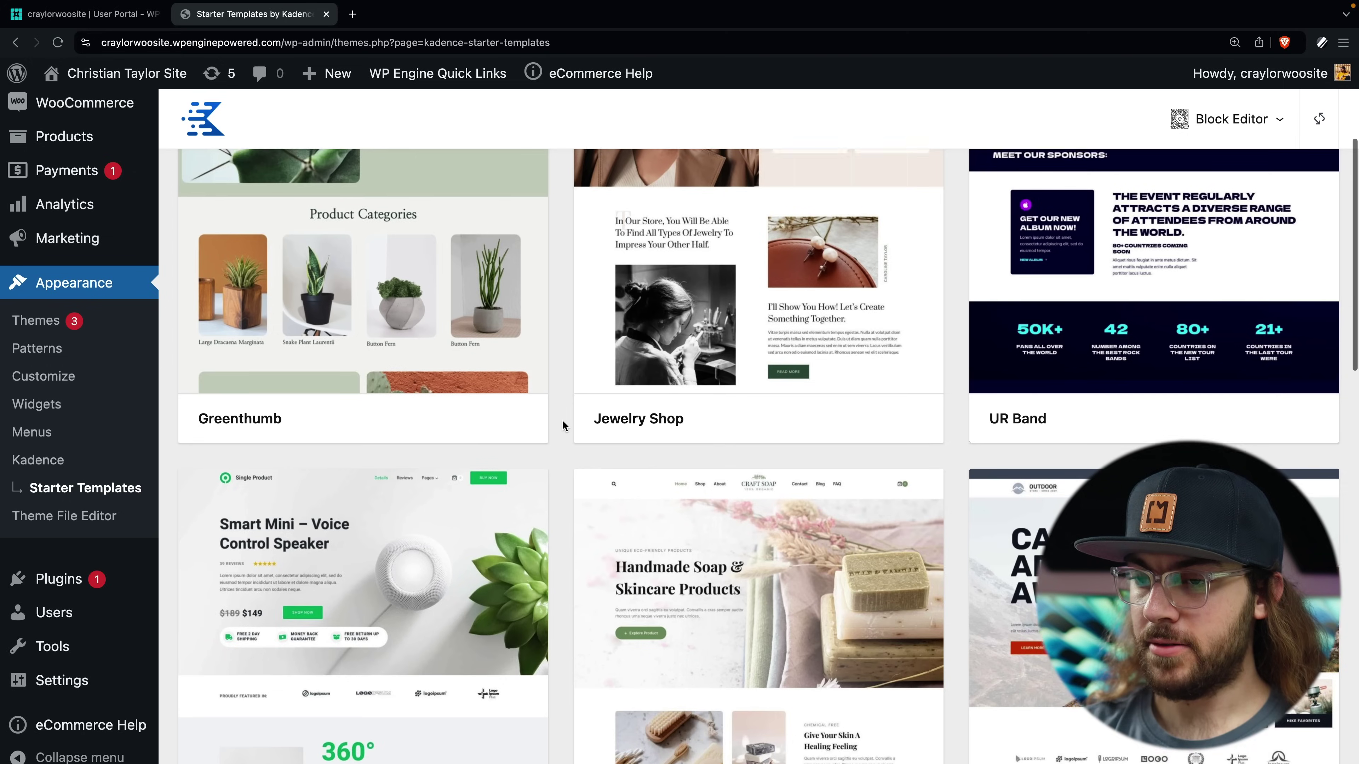
# Pick the Greenthumb template, keep Import Full Site with its plugins, and launch the import.
pyautogui.scroll(5, 562, 420)
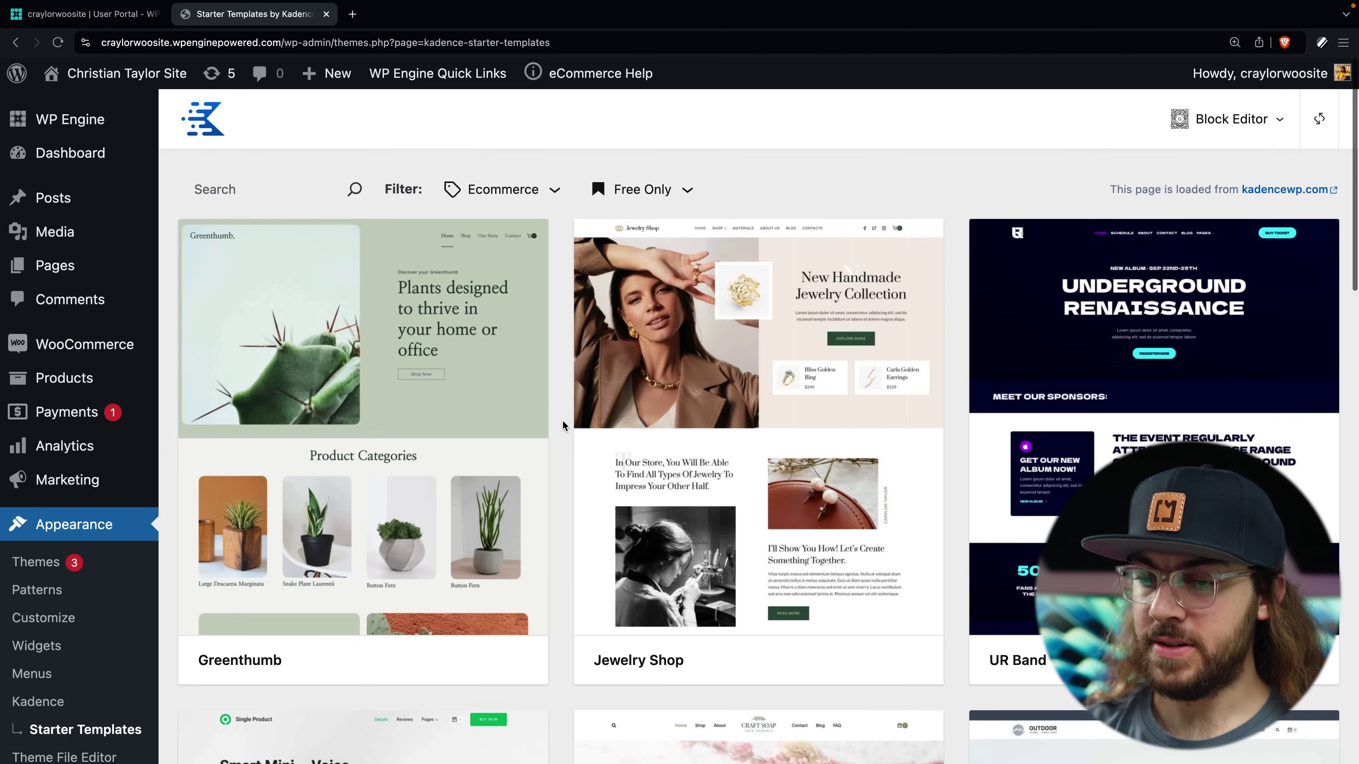
pyautogui.click(392, 378)
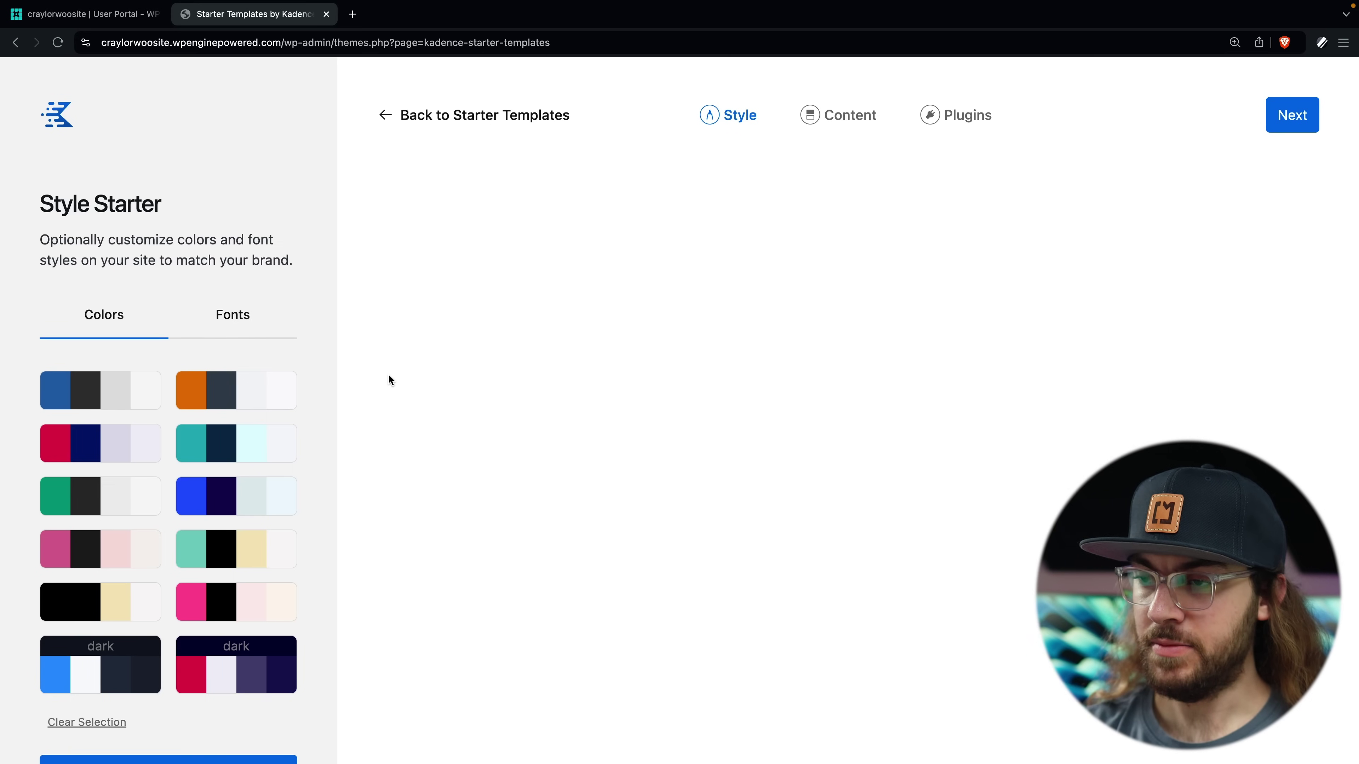
pyautogui.scroll(-5, 723, 499)
pyautogui.scroll(-10, 726, 505)
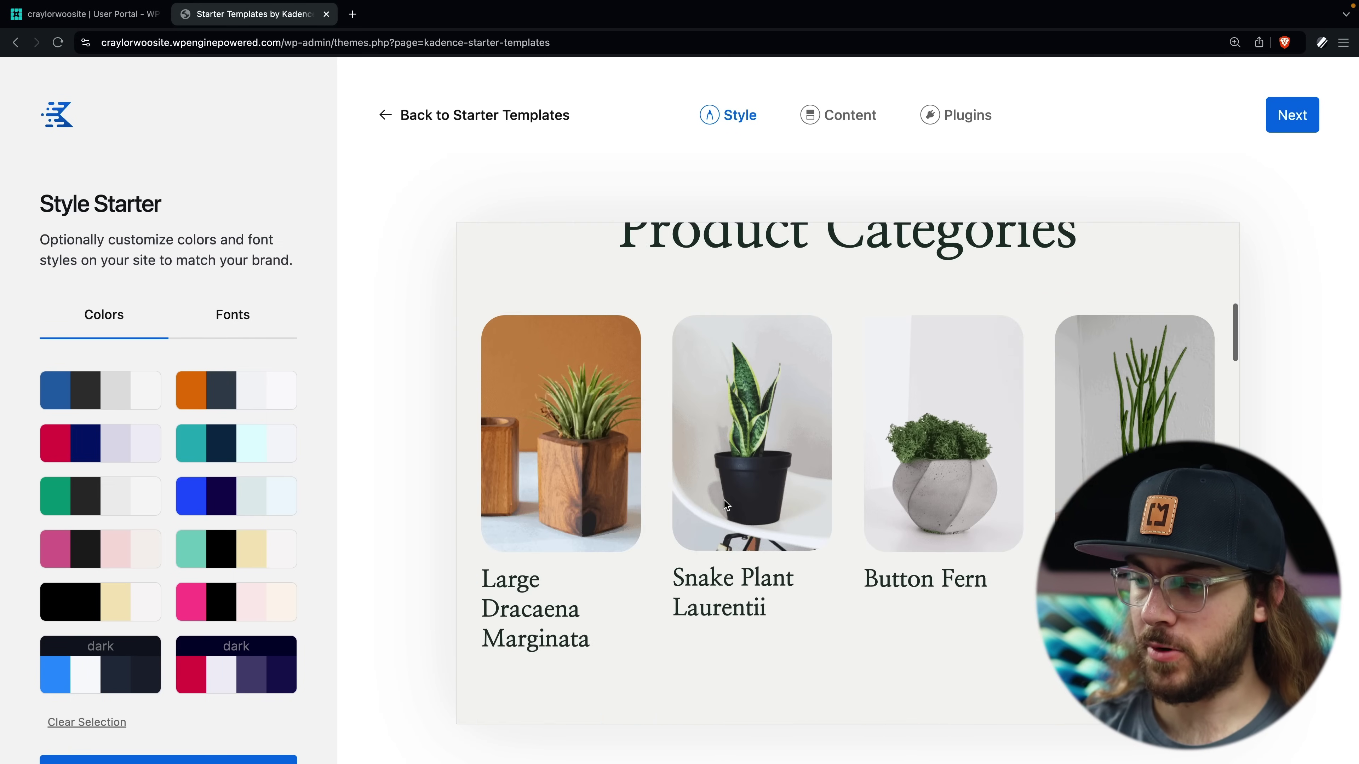
pyautogui.scroll(-10, 723, 499)
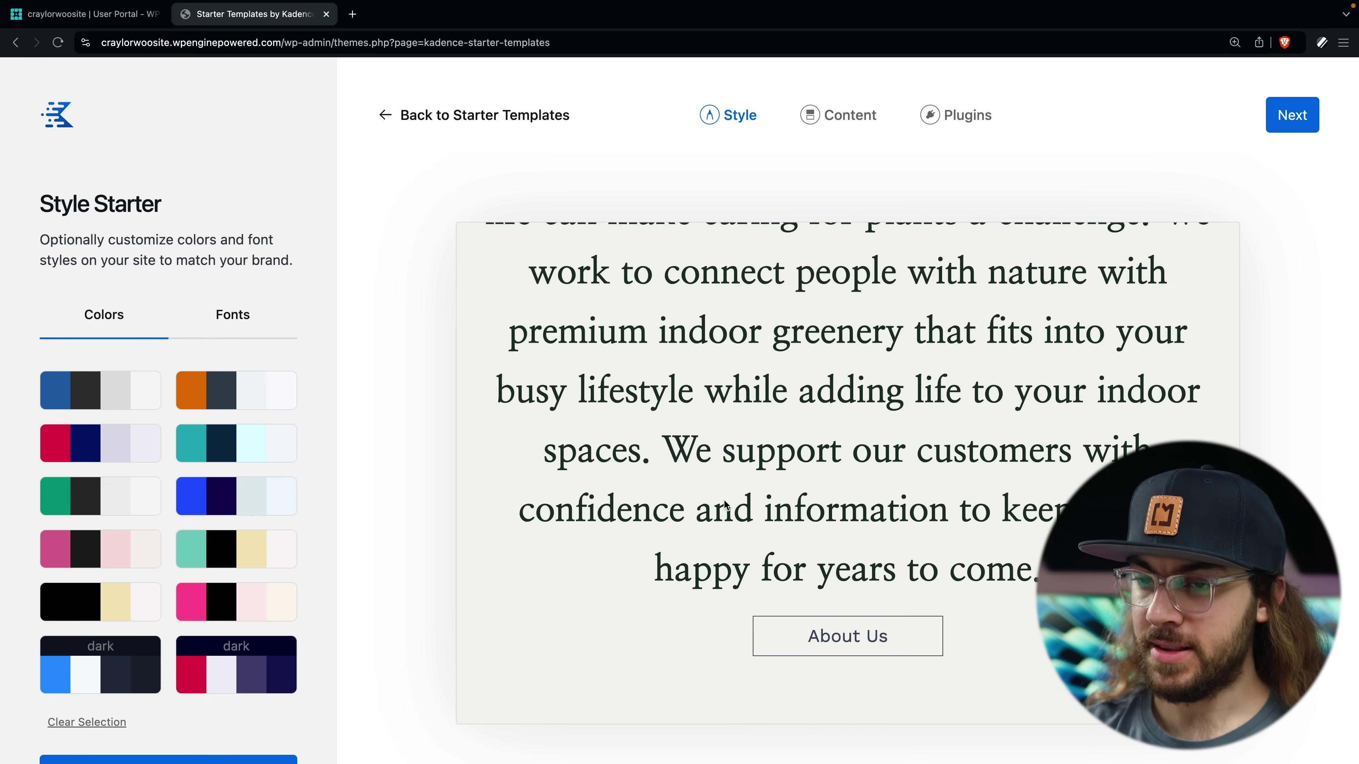
pyautogui.scroll(-6, 726, 504)
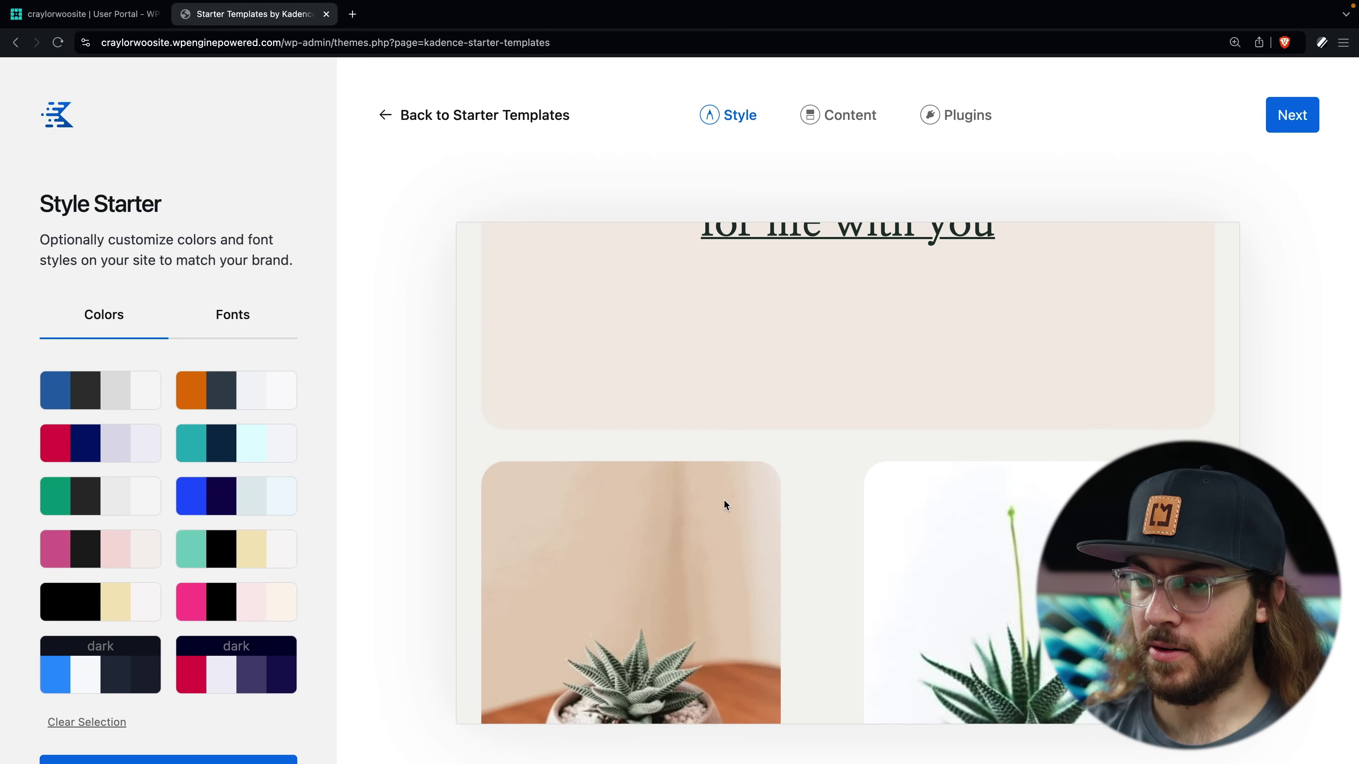
pyautogui.click(1302, 127)
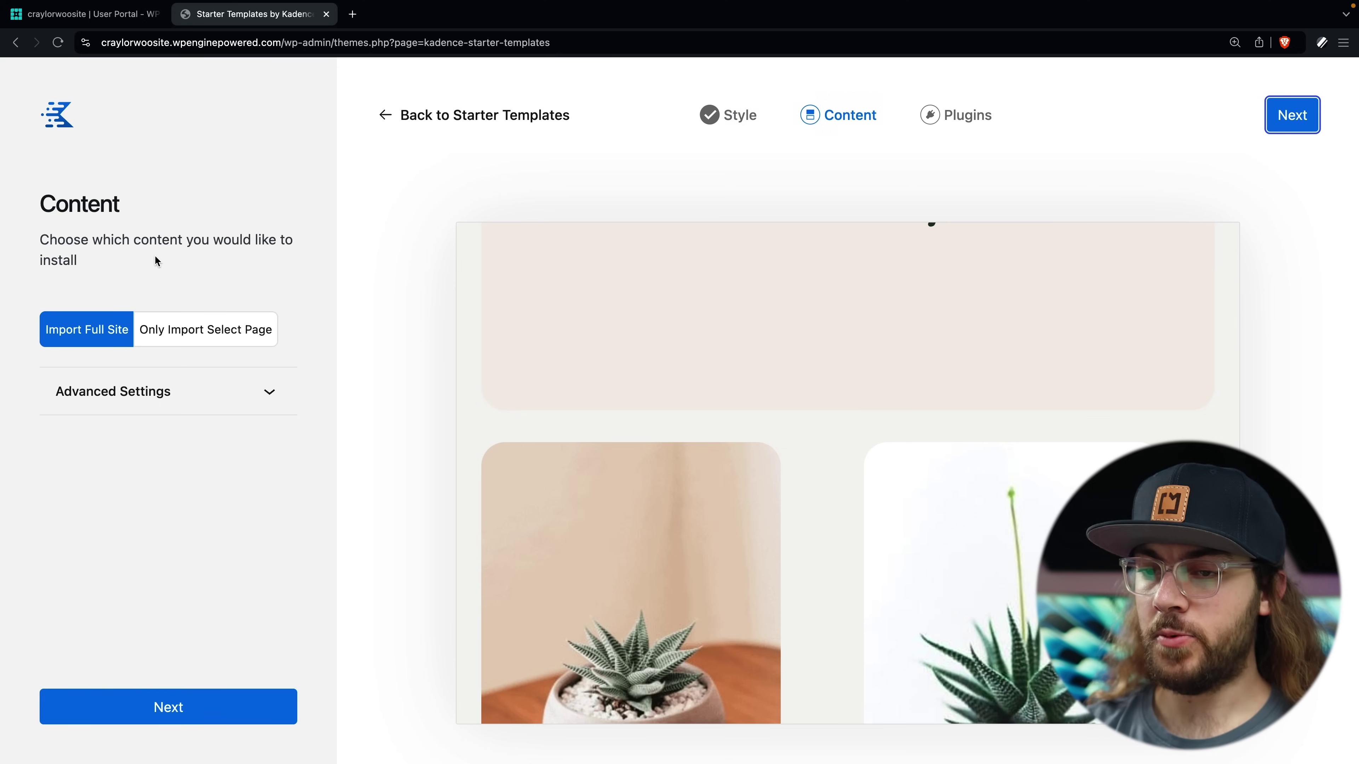
pyautogui.click(183, 338)
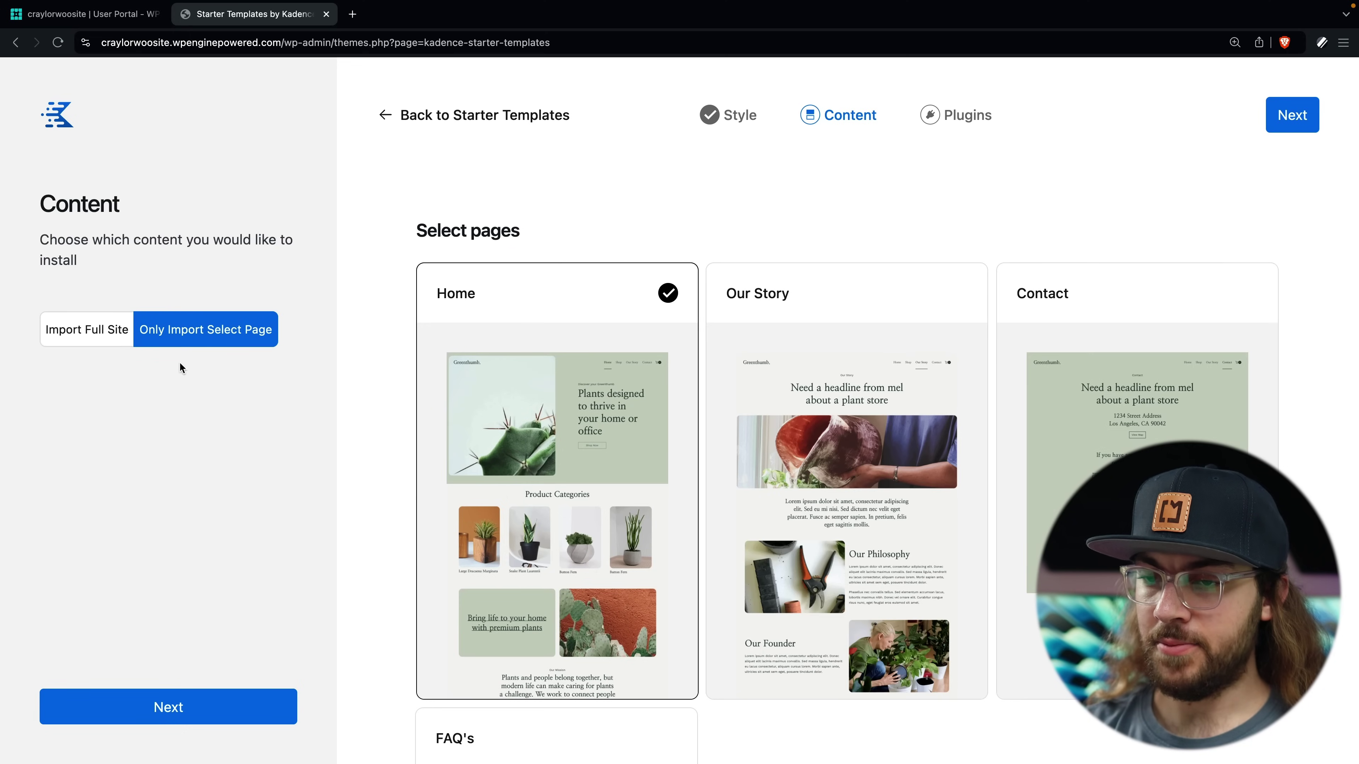
pyautogui.click(86, 331)
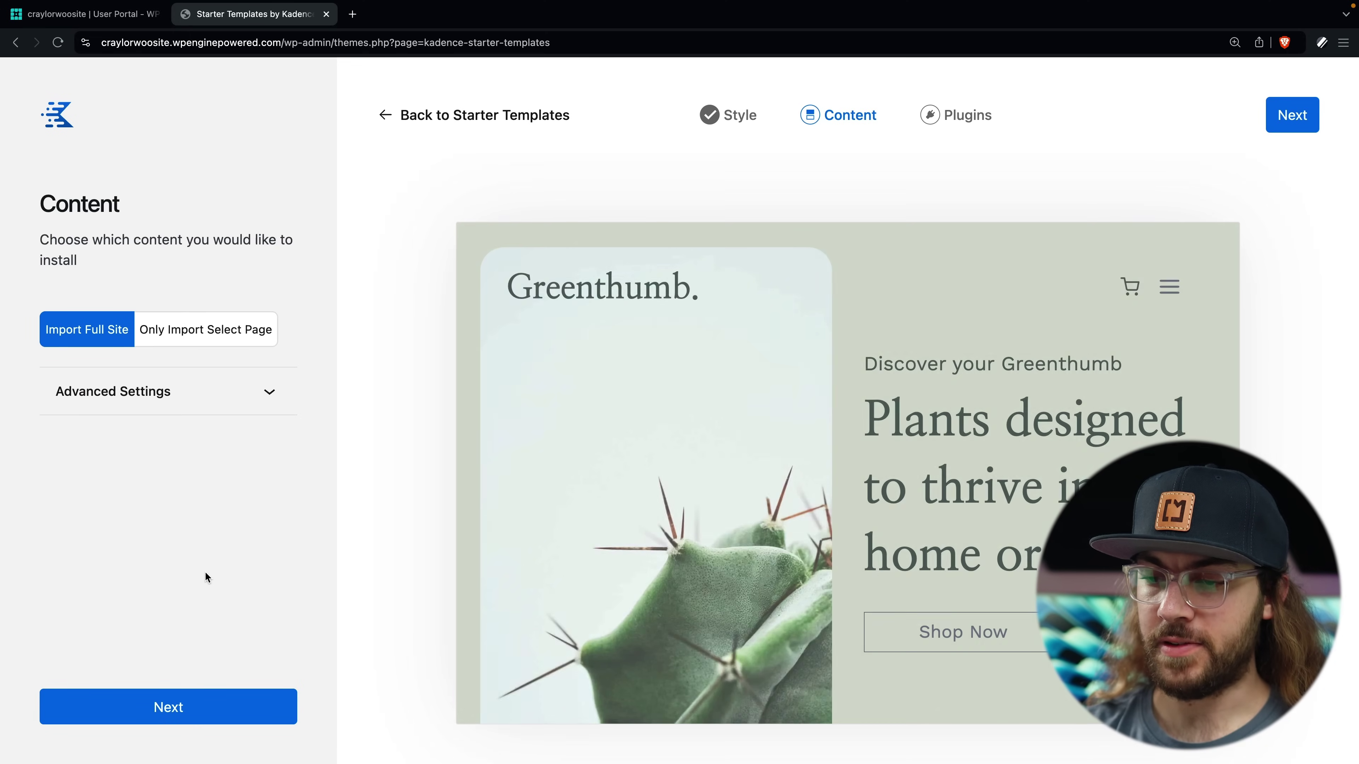
pyautogui.click(257, 709)
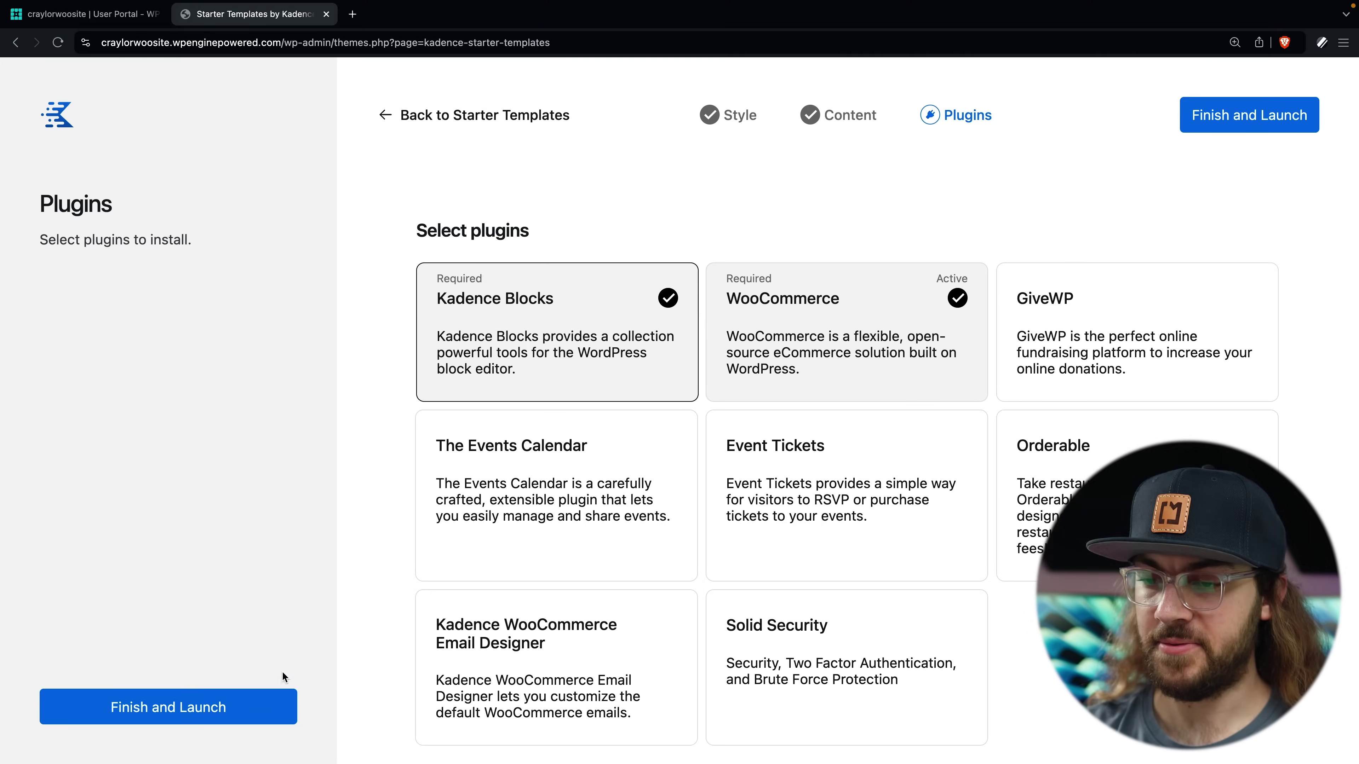
pyautogui.click(261, 712)
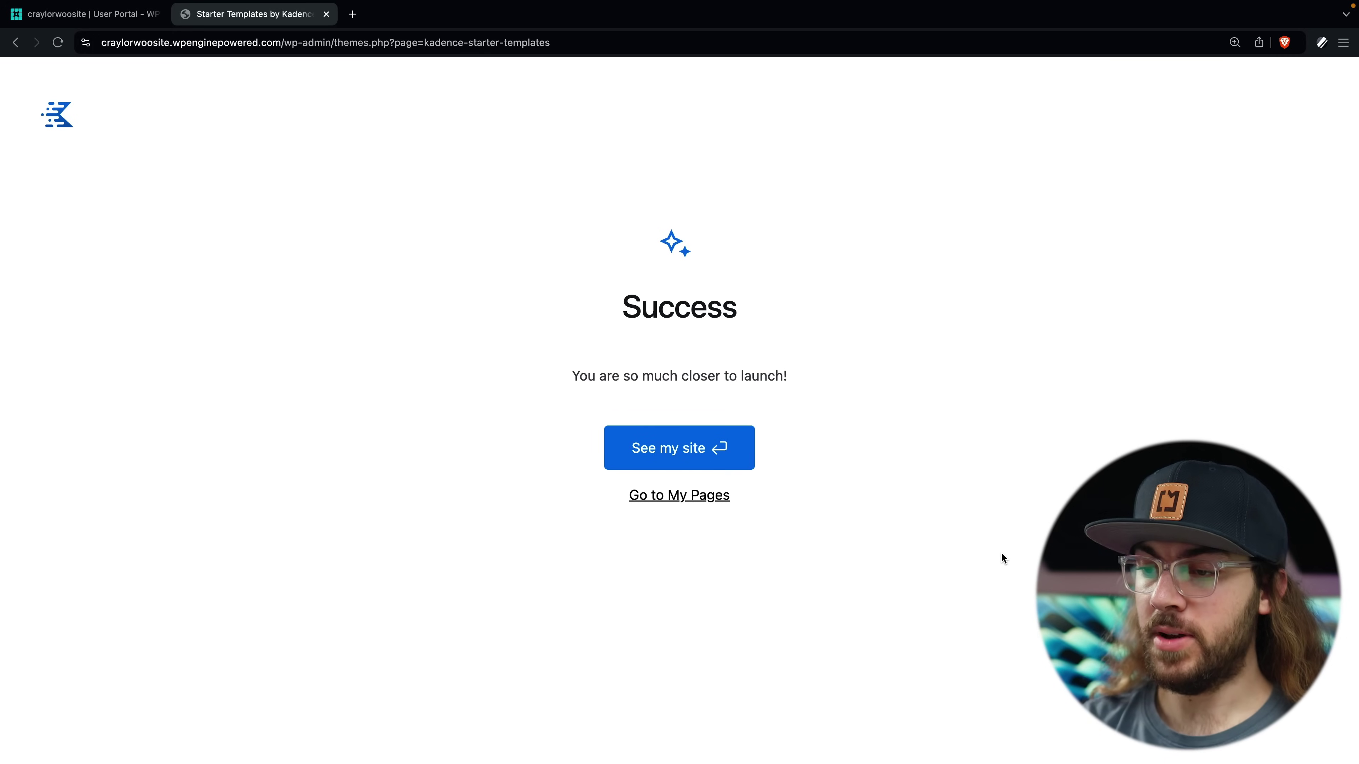
# Open the live Greenthumb site and browse its Shop page, then its Our Story page.
pyautogui.click(708, 449)
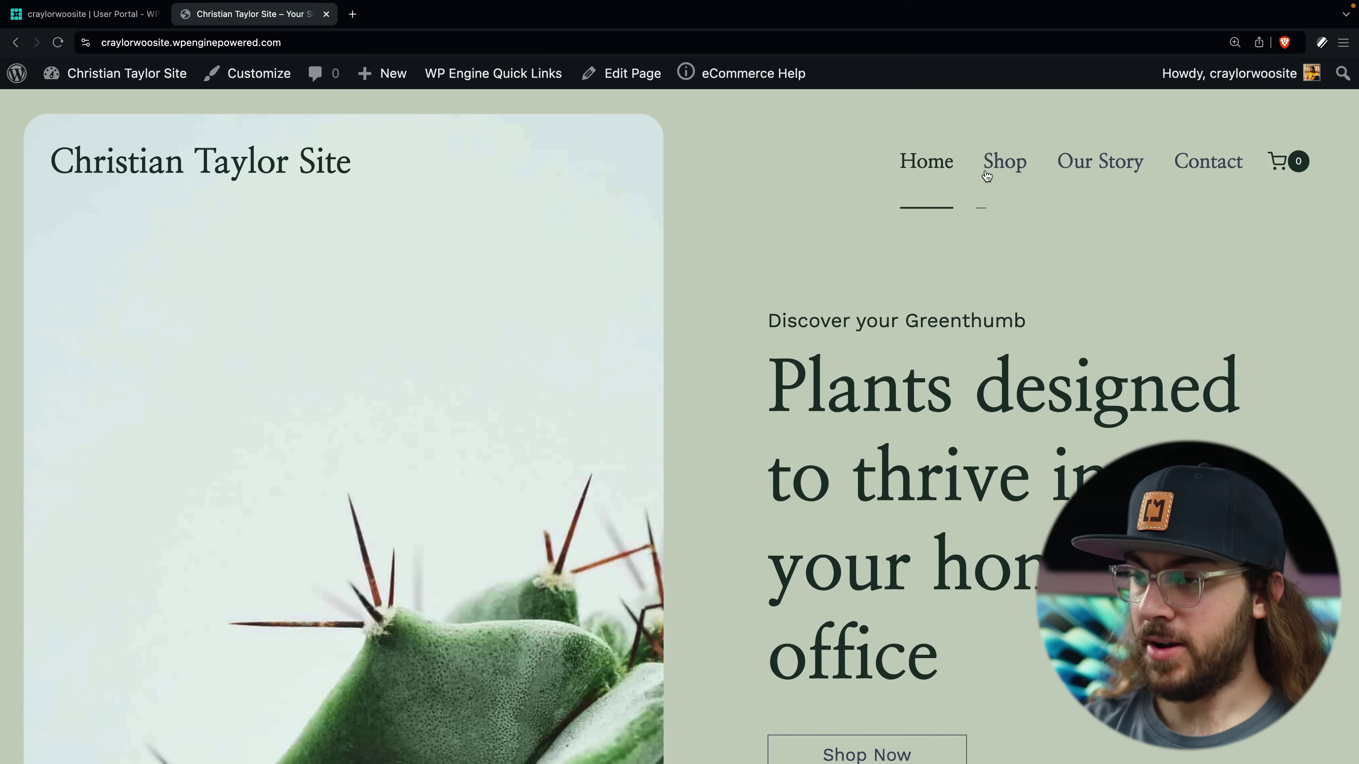
pyautogui.click(993, 158)
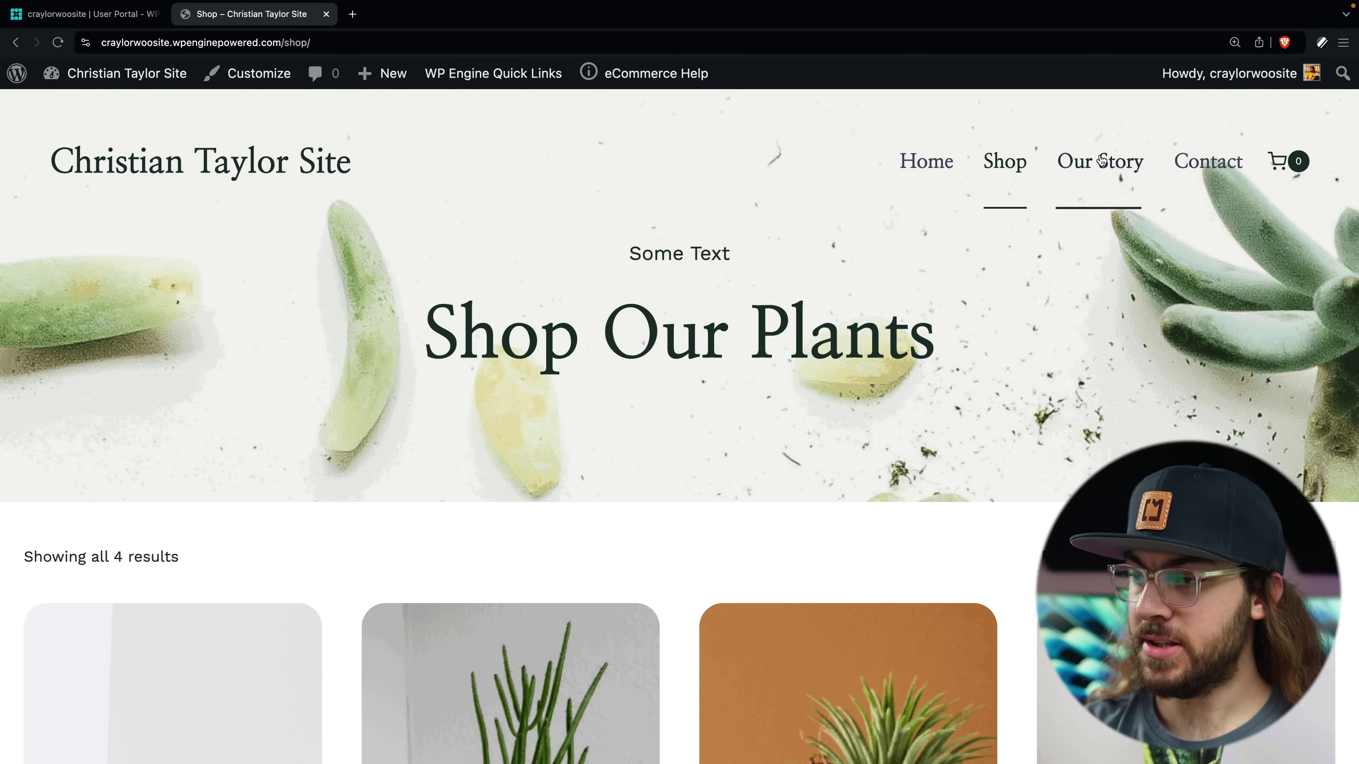
pyautogui.click(1104, 160)
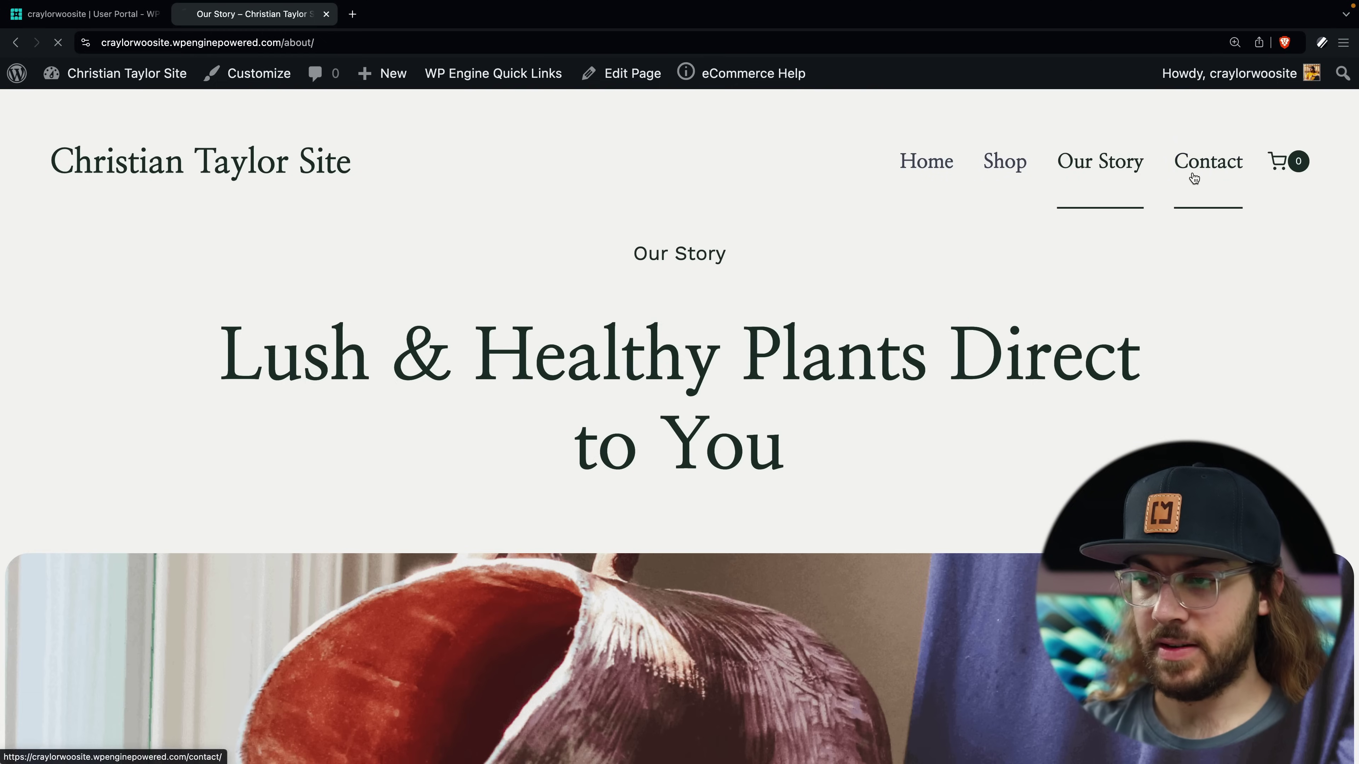